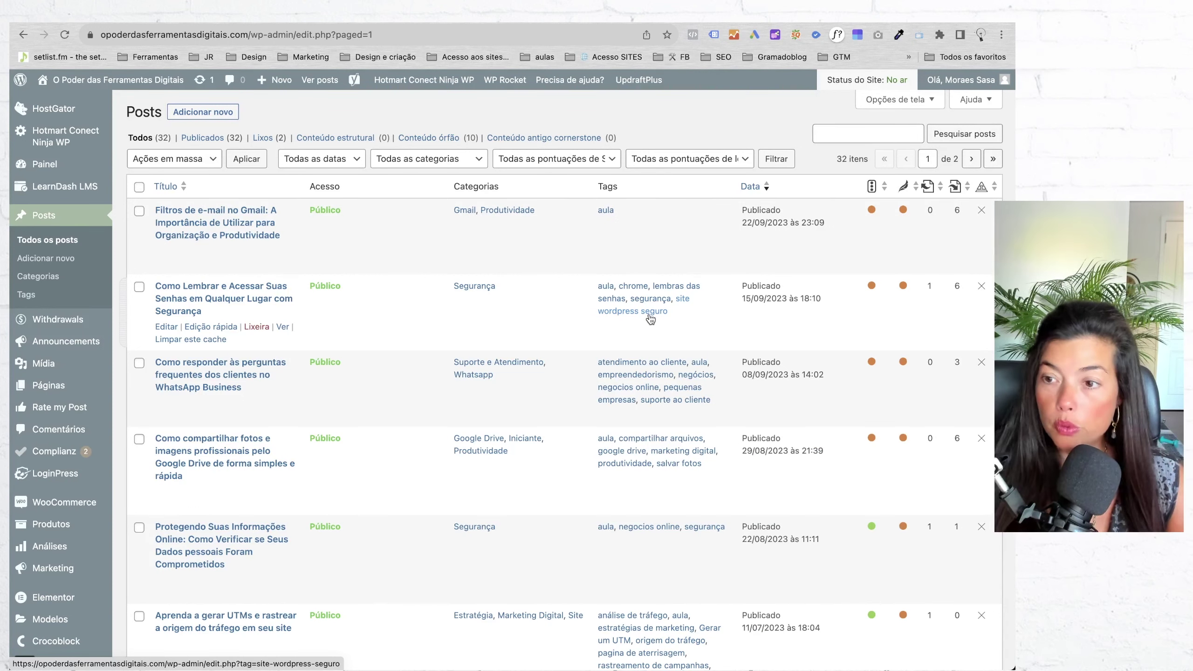
Look through the site's posts list, examining the titles, categories, tags, dates and SEO columns of the published articles
left_click(701, 226)
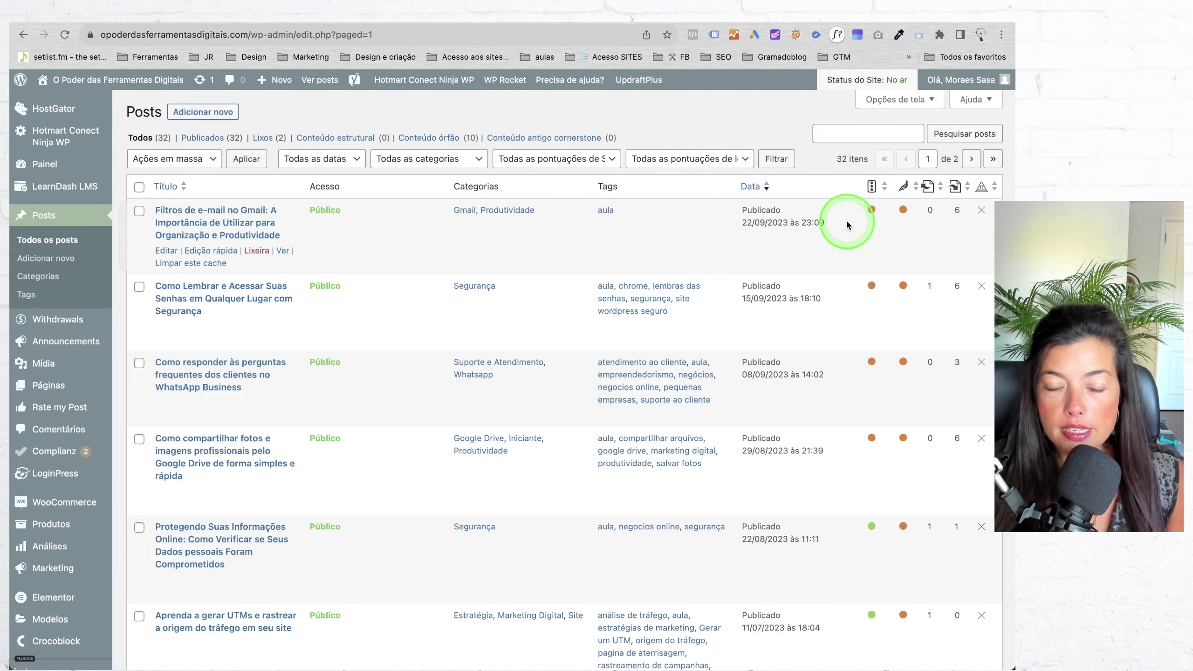
scroll(848, 222, "down", 20)
scroll(847, 222, "up", 20)
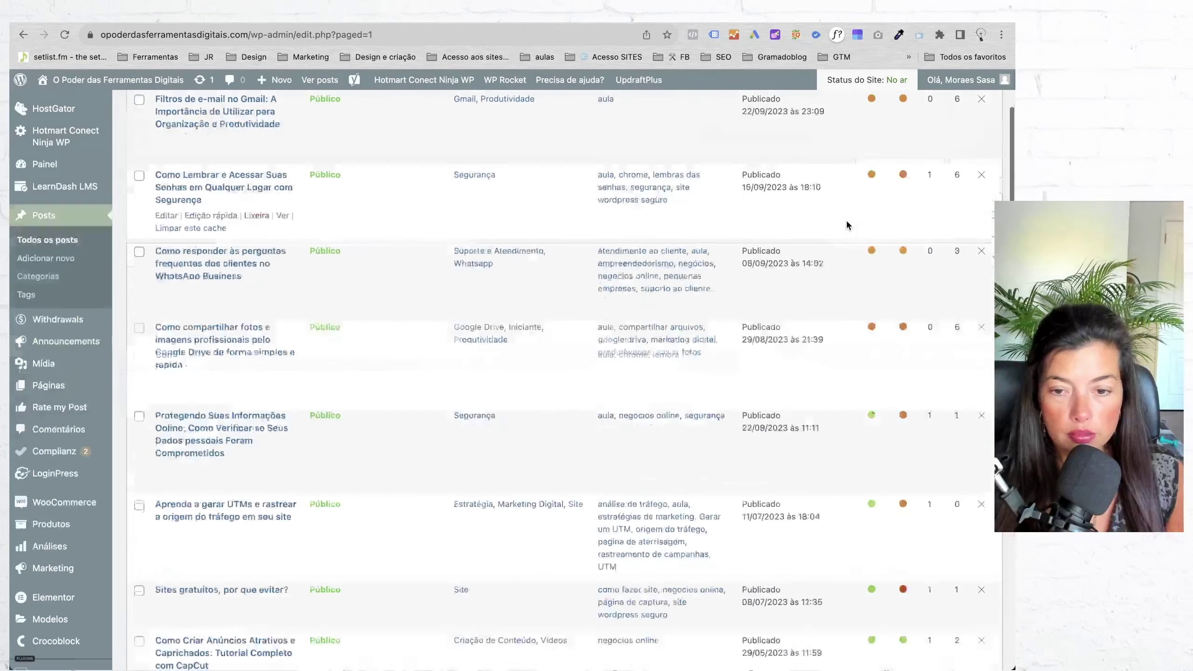
scroll(847, 222, "up", 3)
scroll(847, 223, "down", 20)
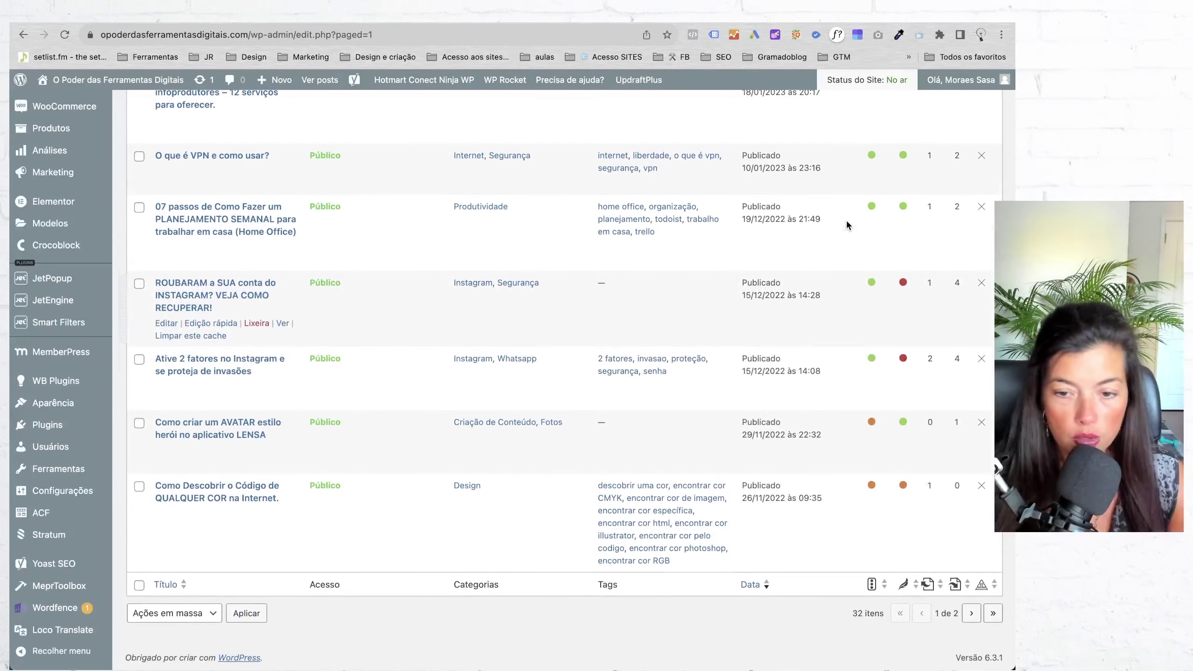
scroll(848, 224, "up", 20)
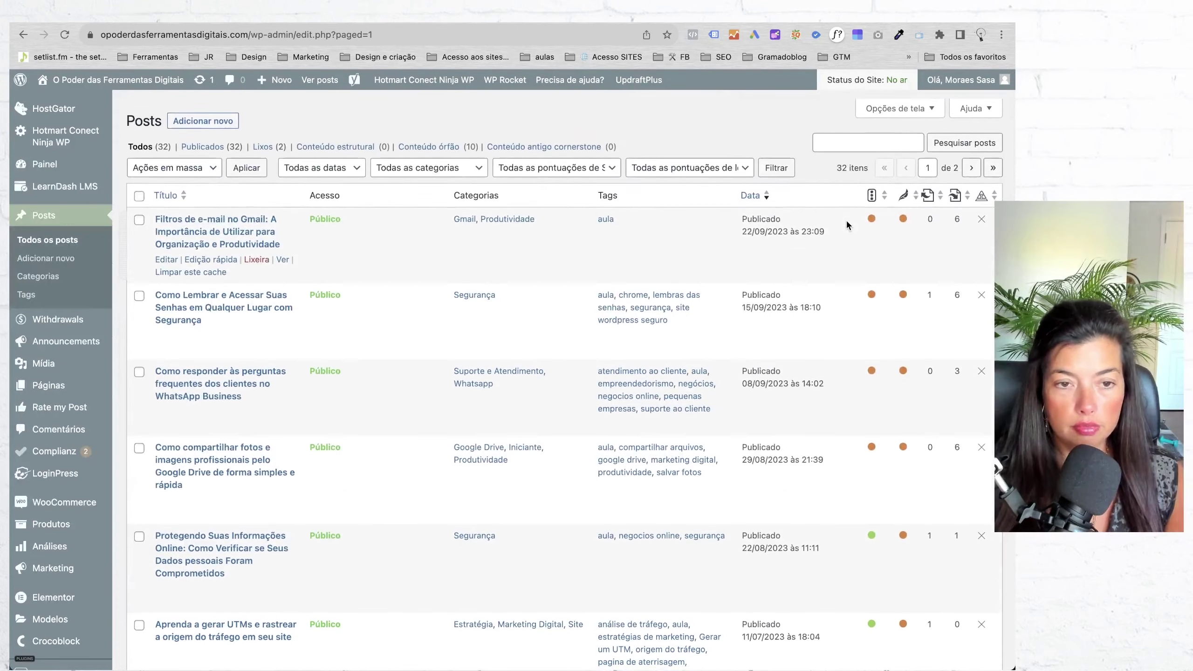
scroll(846, 221, "down", 1)
left_click(763, 118)
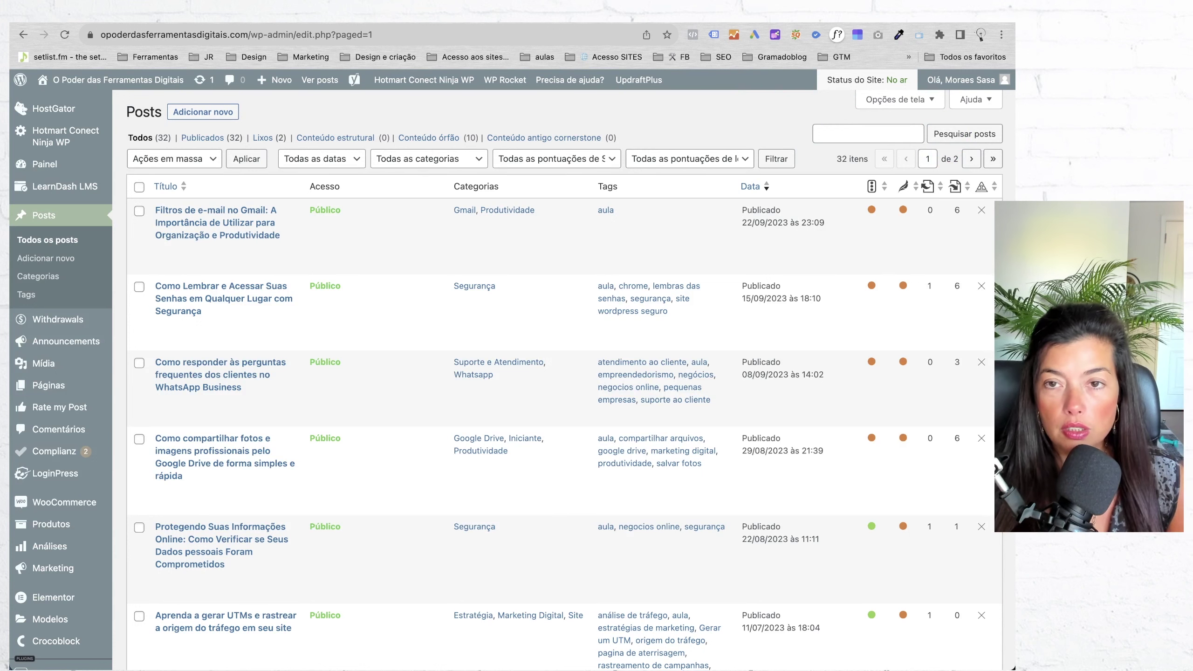
mouse_move(1015, 669)
left_mouse_down()
mouse_move(999, 665)
mouse_move(1014, 664)
left_mouse_up()
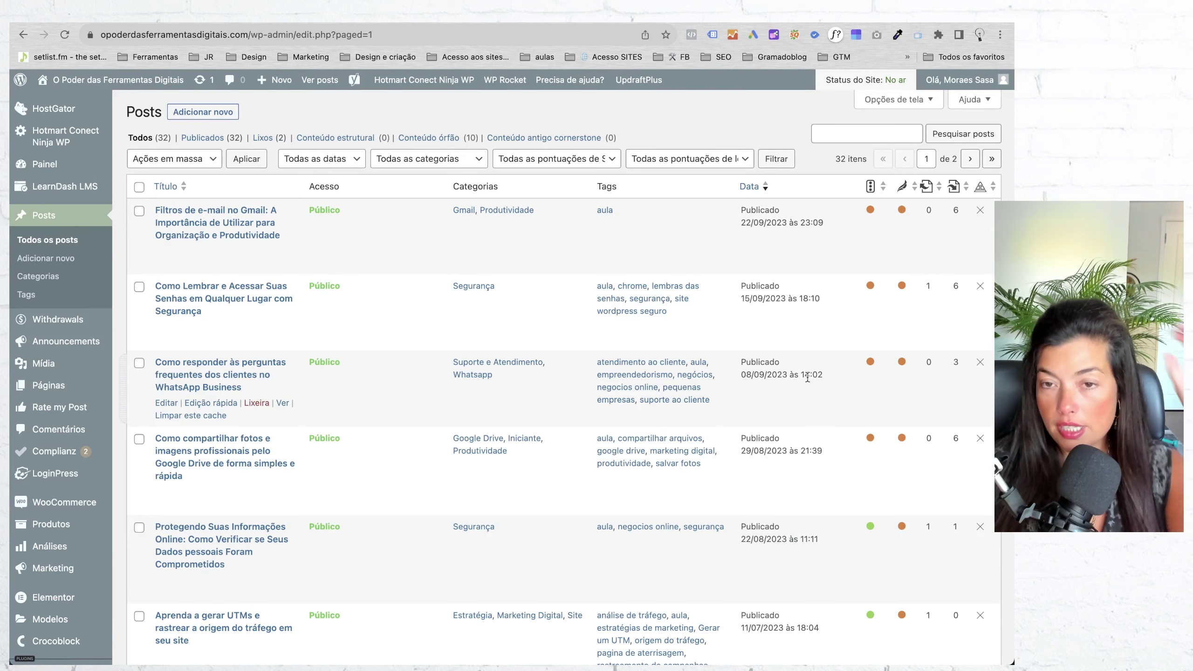
Sort the posts list by publication date, newest first, and look through its entries
left_click(980, 192)
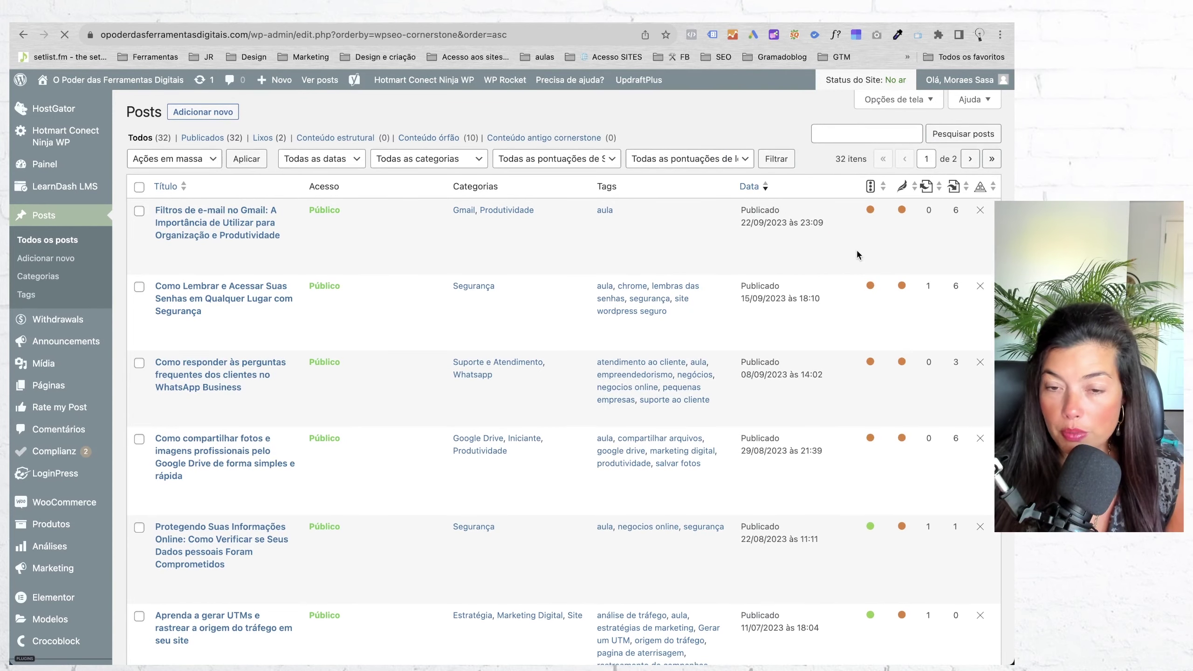
left_click(751, 190)
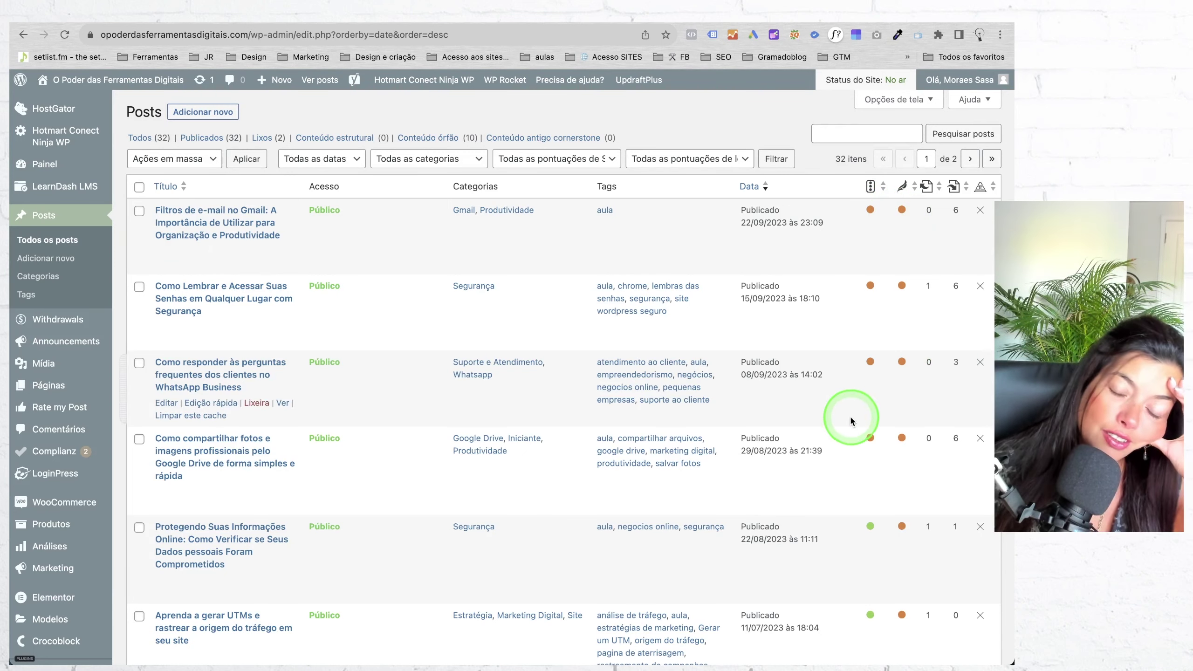
scroll(852, 420, "down", 15)
scroll(852, 420, "up", 15)
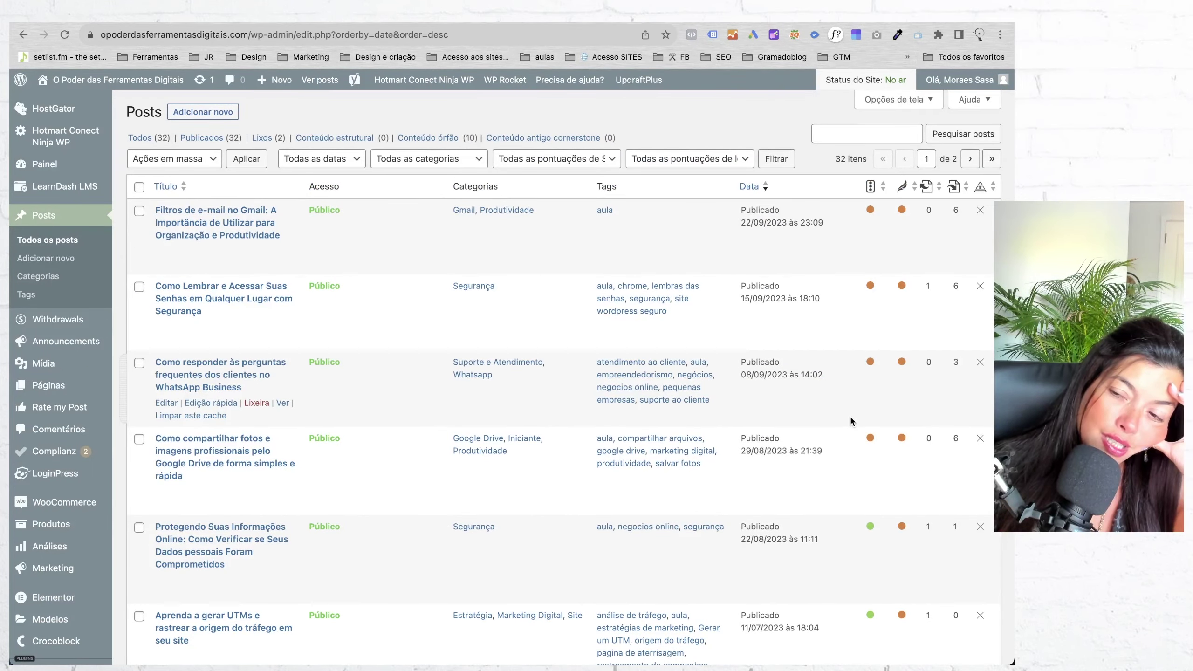
scroll(850, 415, "down", 15)
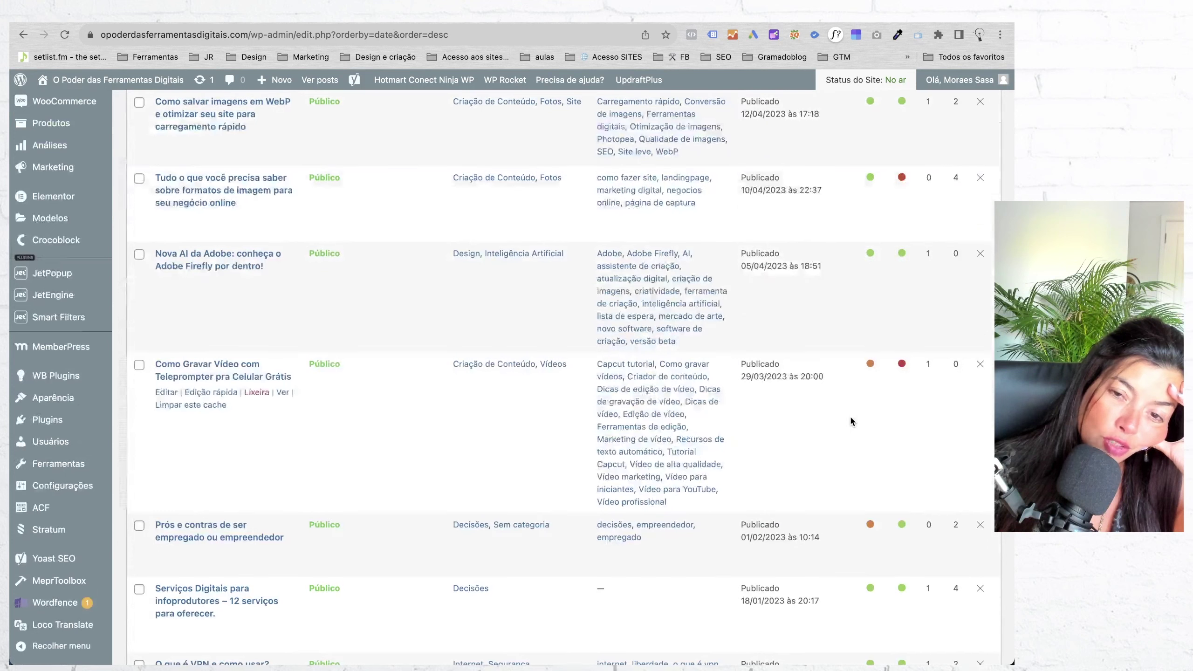
scroll(852, 295, "up", 15)
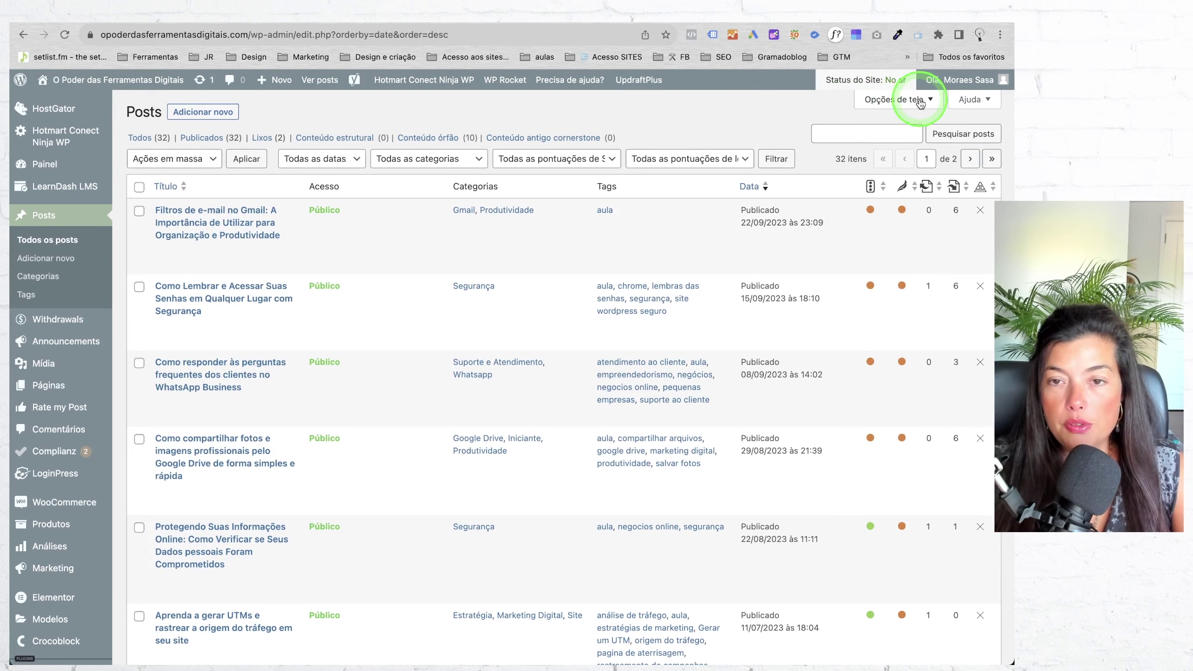
Enable the Título SEO, Metadesc. and Frase-chave columns in the posts list's screen options
left_click(895, 100)
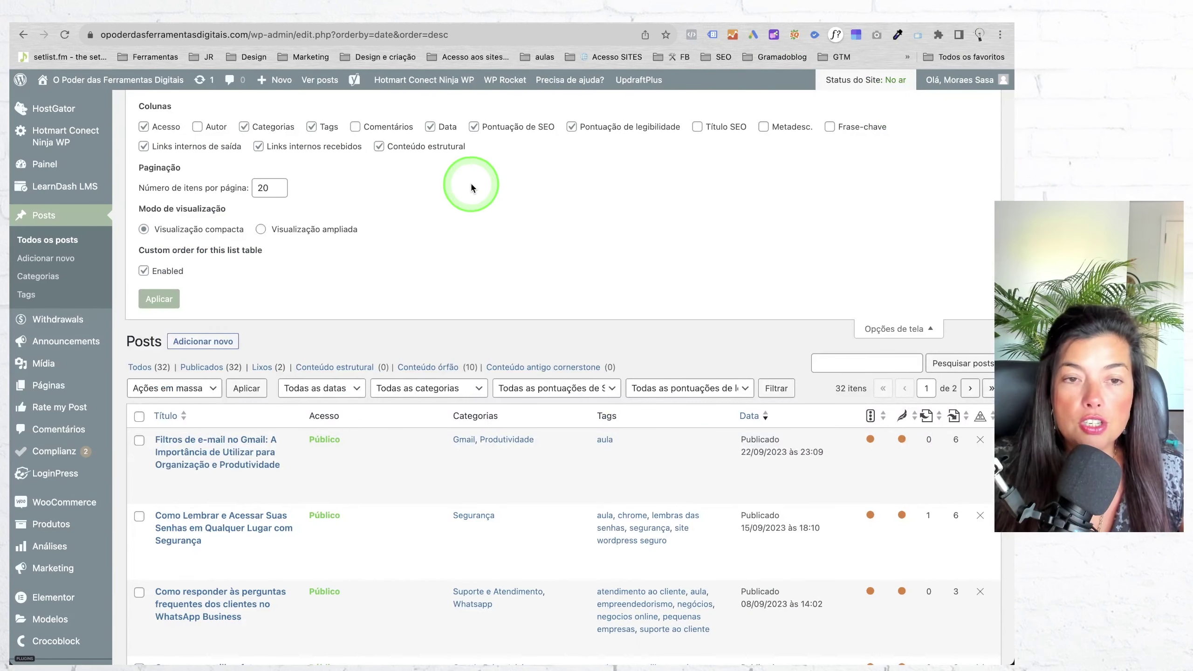
scroll(324, 207, "down", 5)
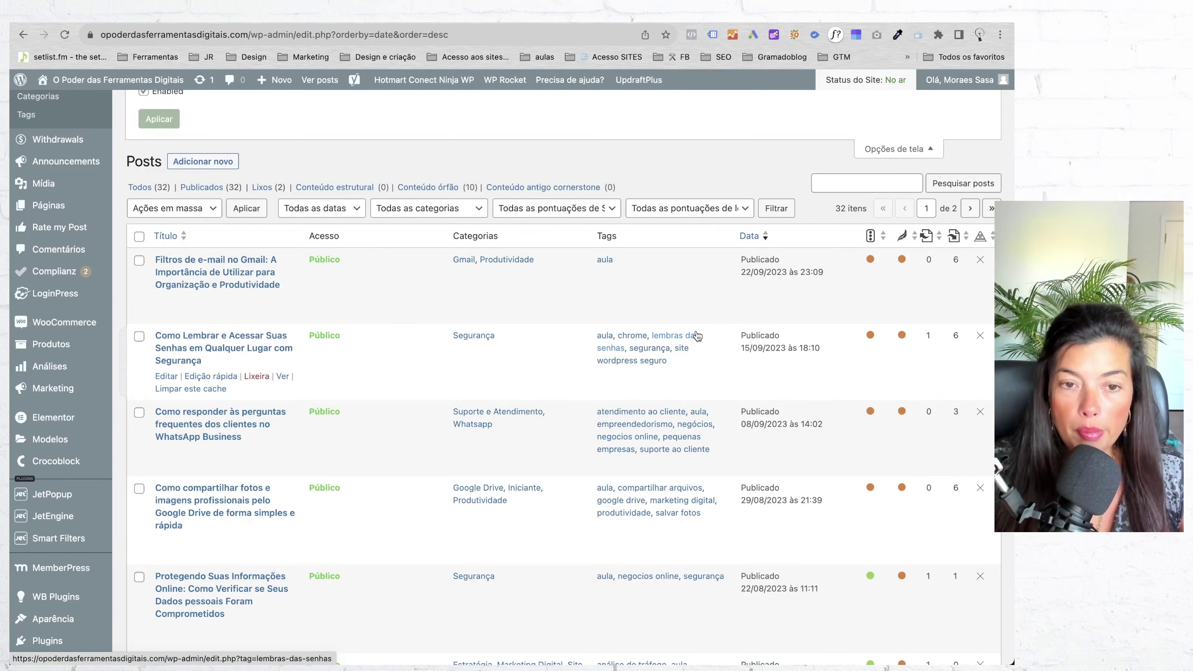
scroll(696, 329, "up", 5)
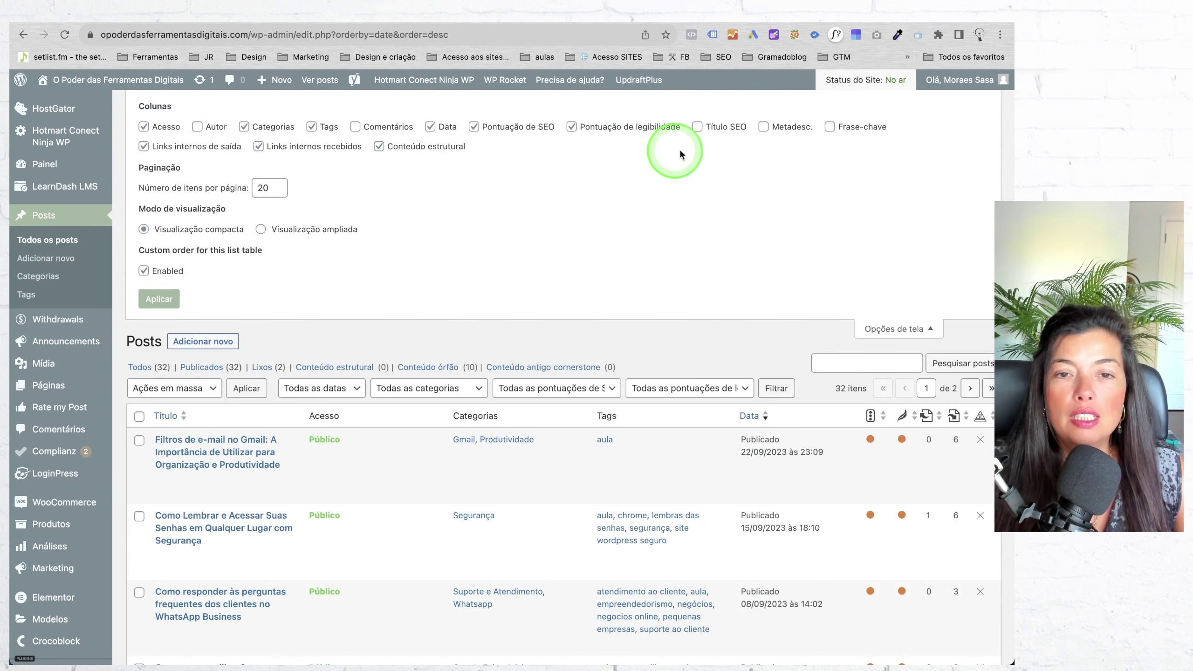
left_click(699, 131)
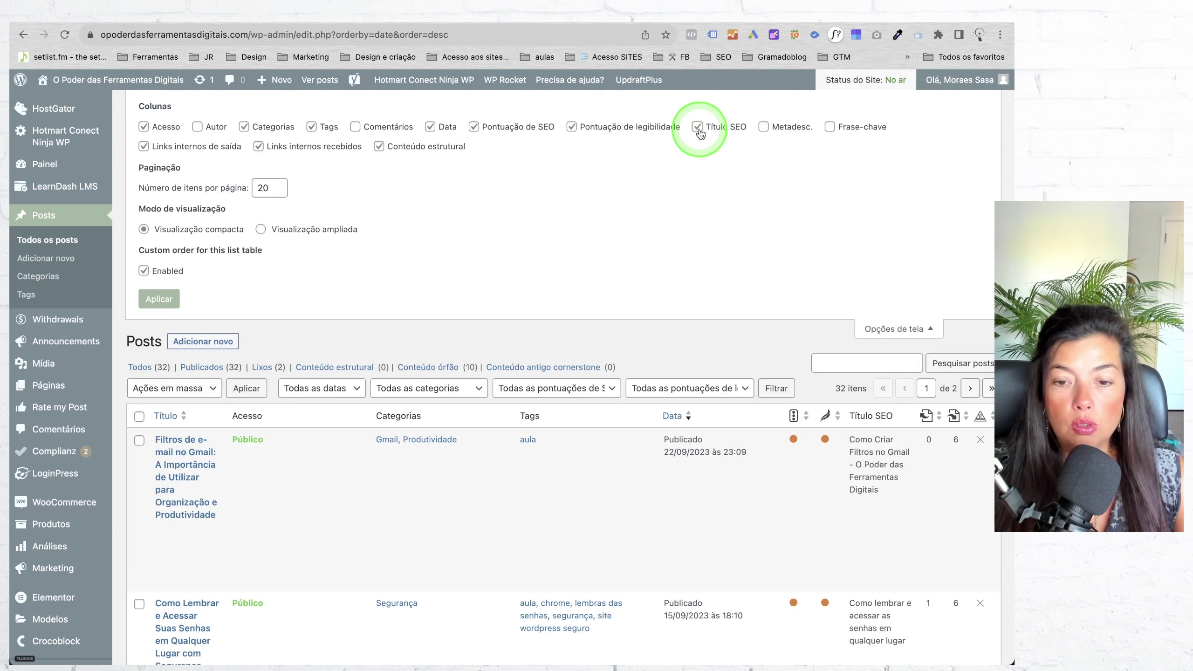
left_click(763, 128)
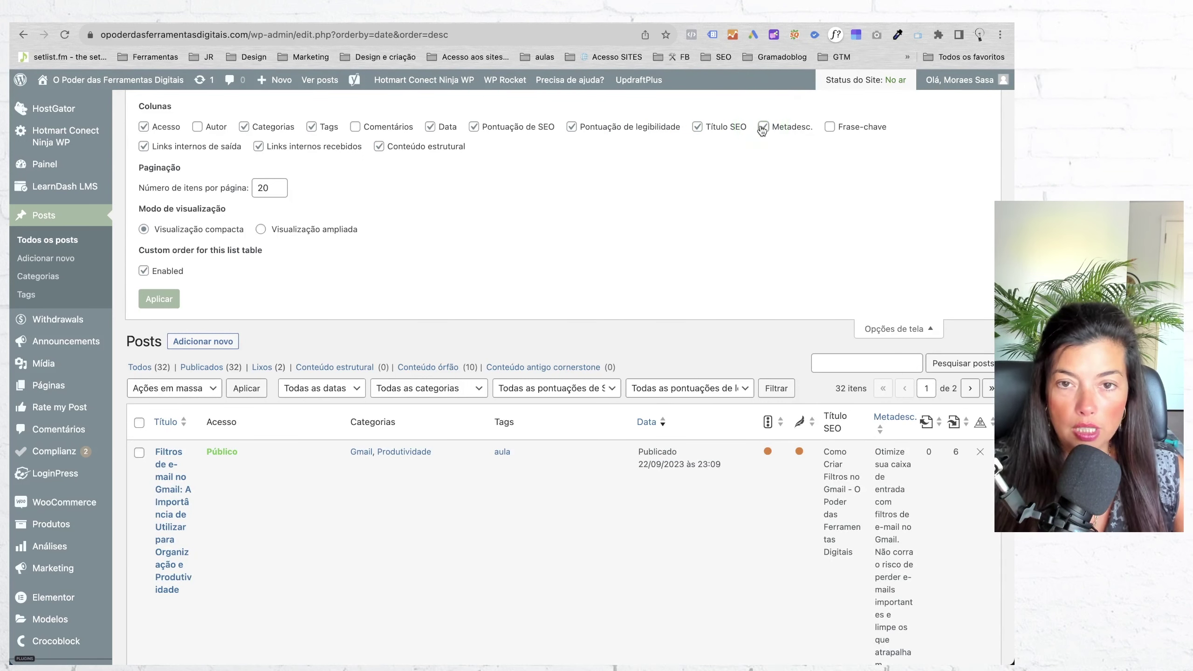
left_click(831, 129)
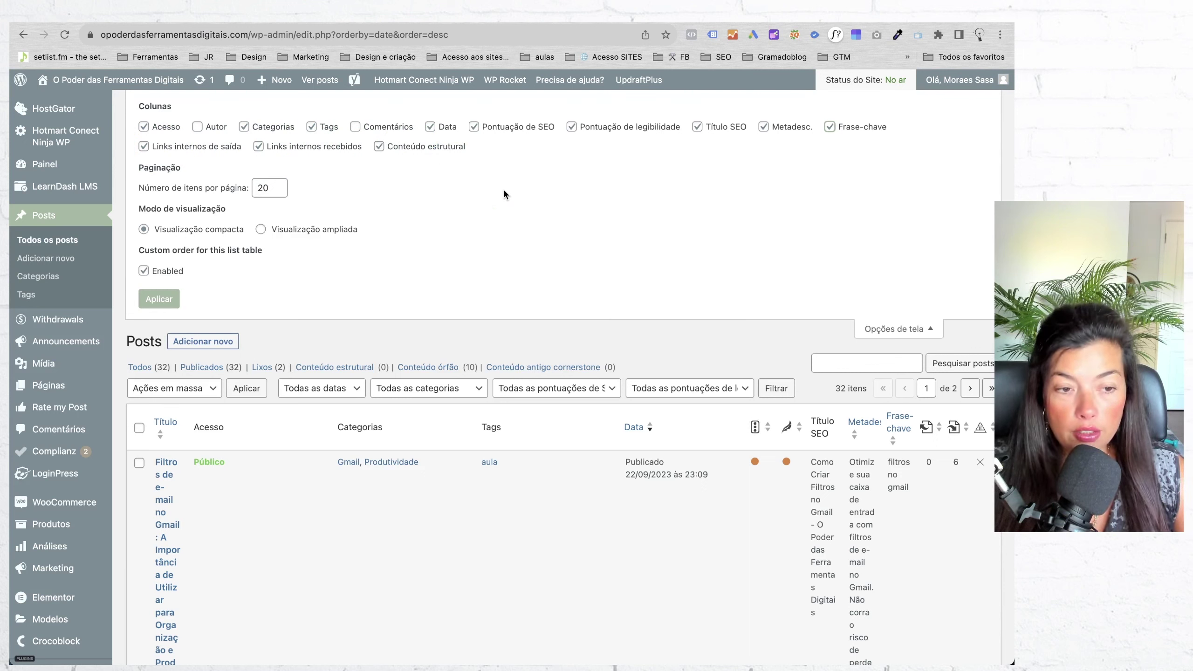
Set the number of items per page to 50, apply the screen options and check the full posts list
double_click(266, 188)
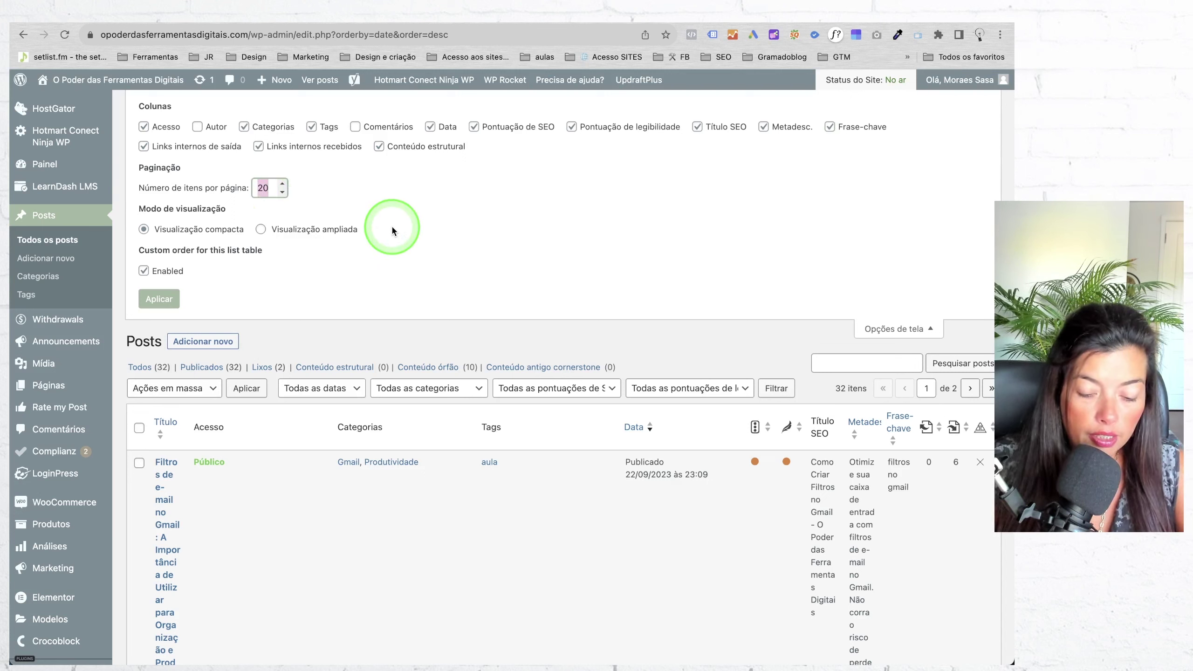
type("50")
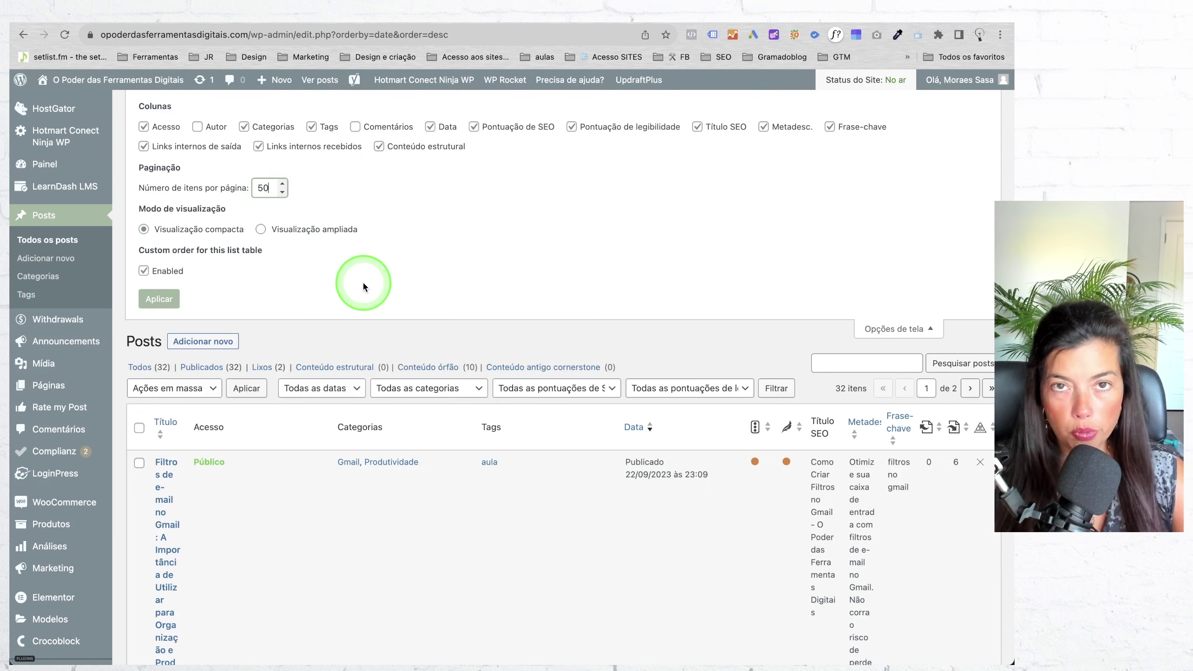
left_click(158, 299)
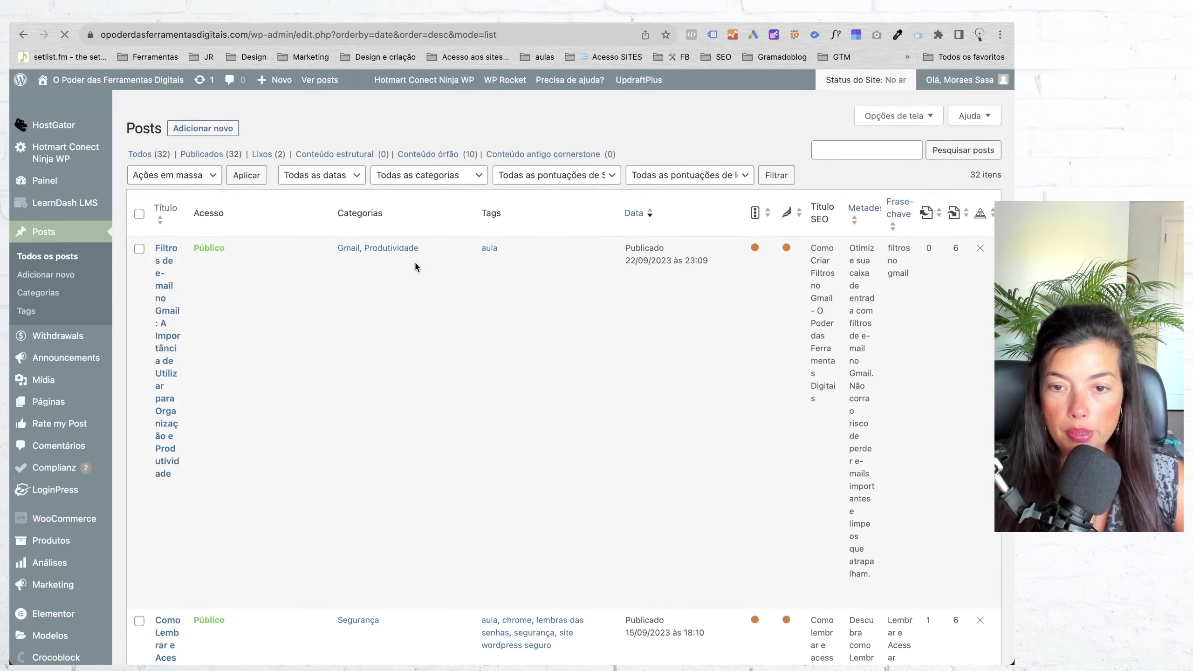
scroll(574, 357, "down", 15)
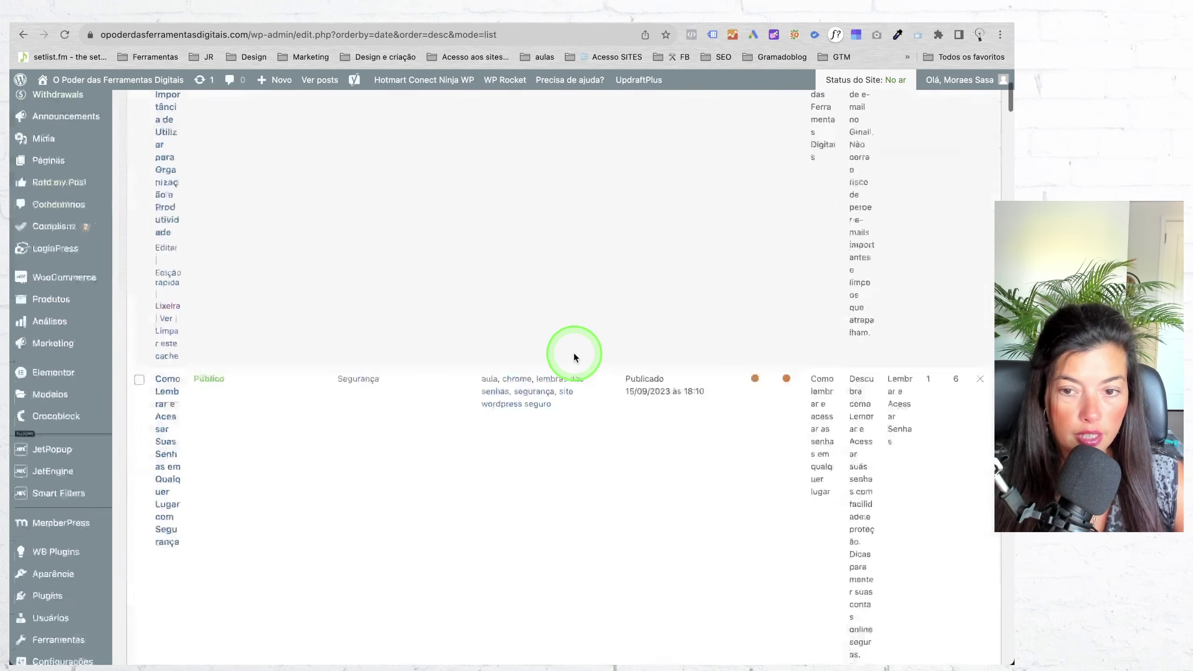
scroll(575, 357, "down", 15)
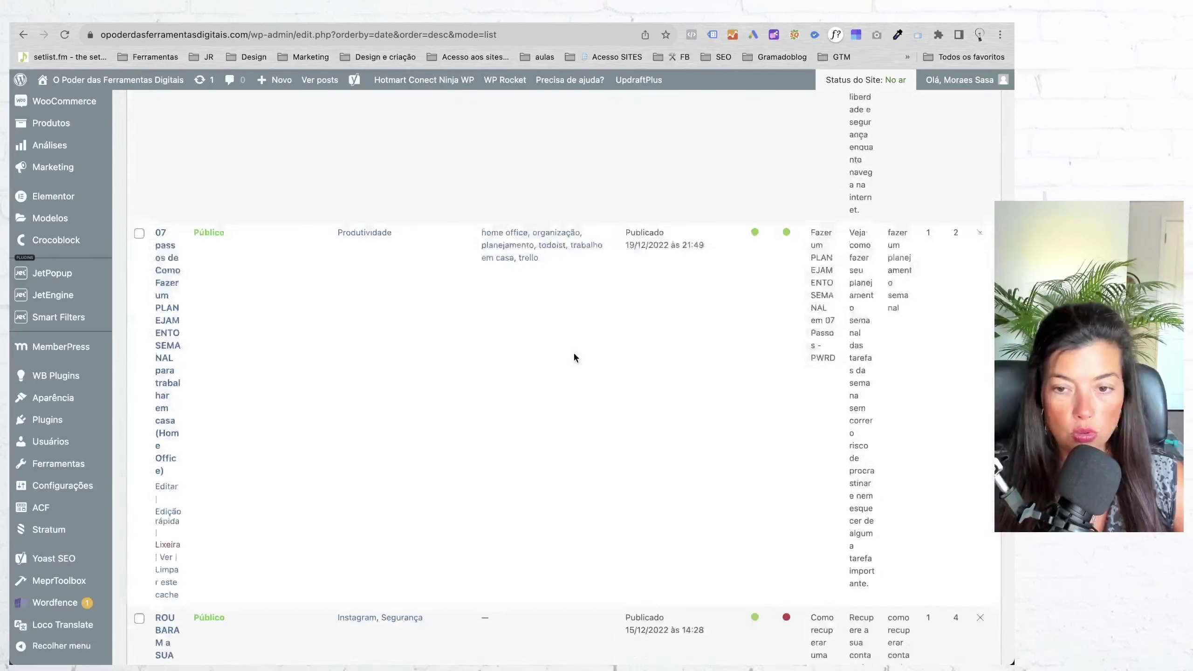
scroll(575, 357, "down", 15)
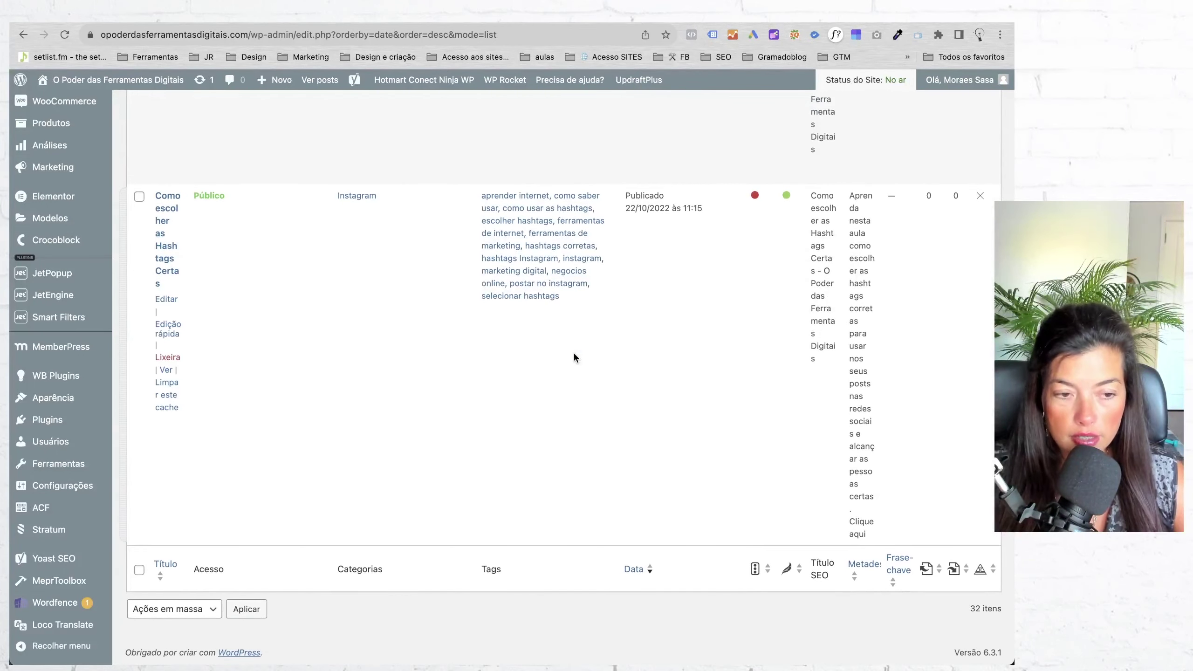
scroll(574, 357, "up", 20)
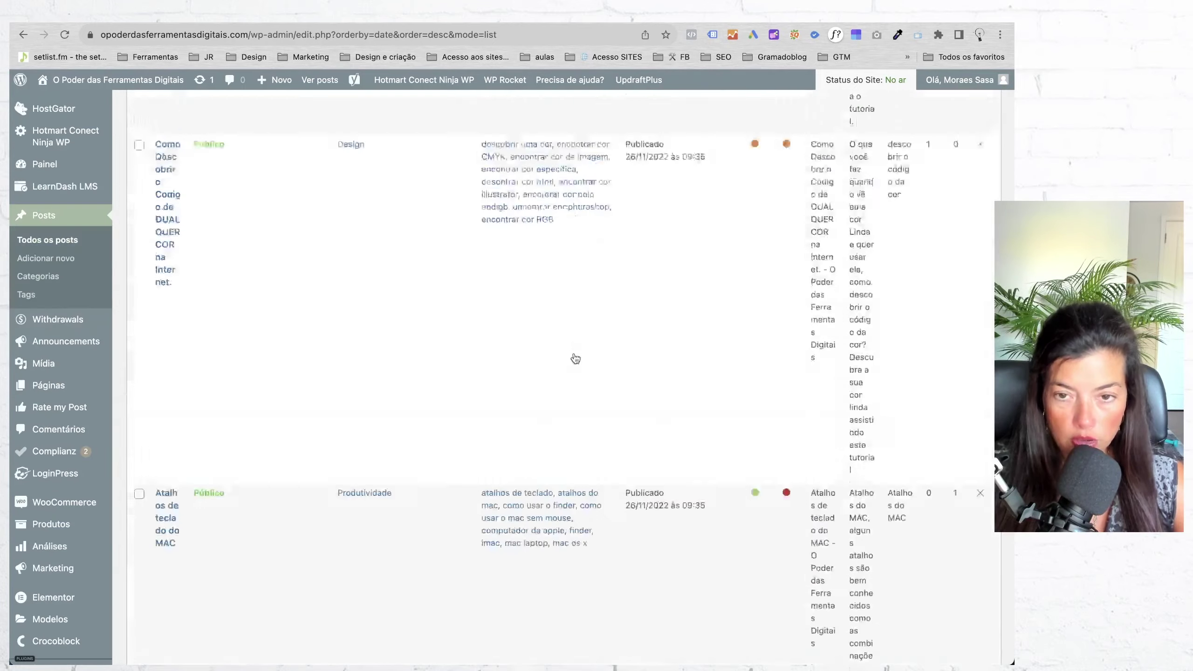
scroll(575, 357, "up", 10)
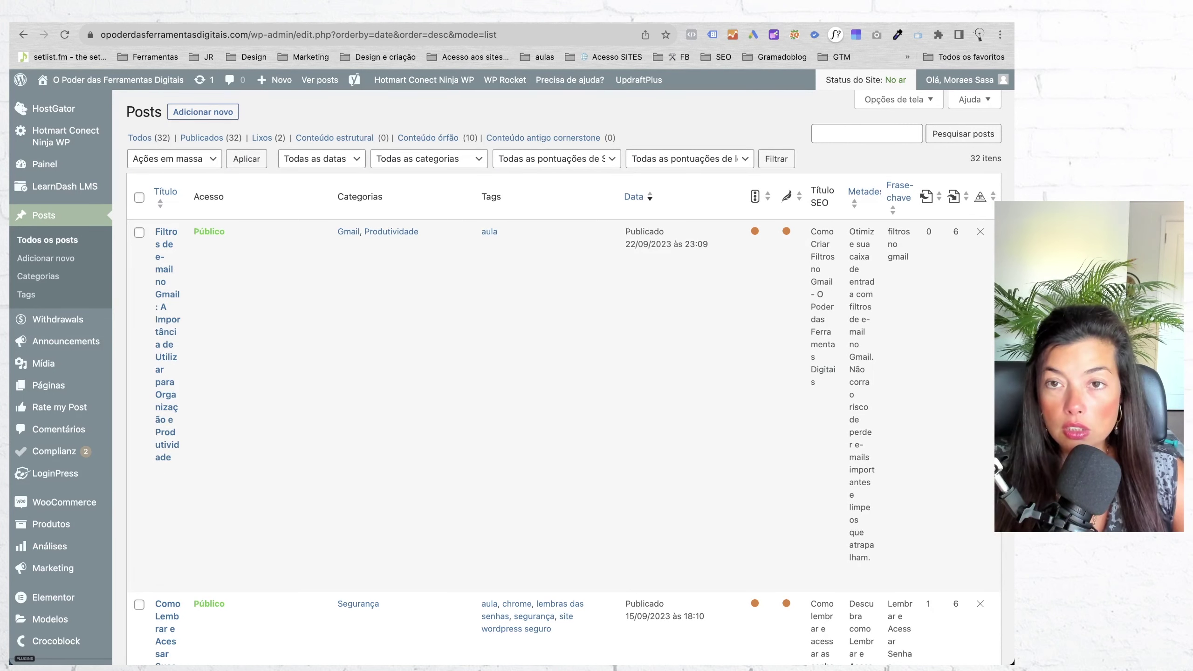
Switch to Google Drive and create a new blank Google Sheets spreadsheet
key("super+grave")
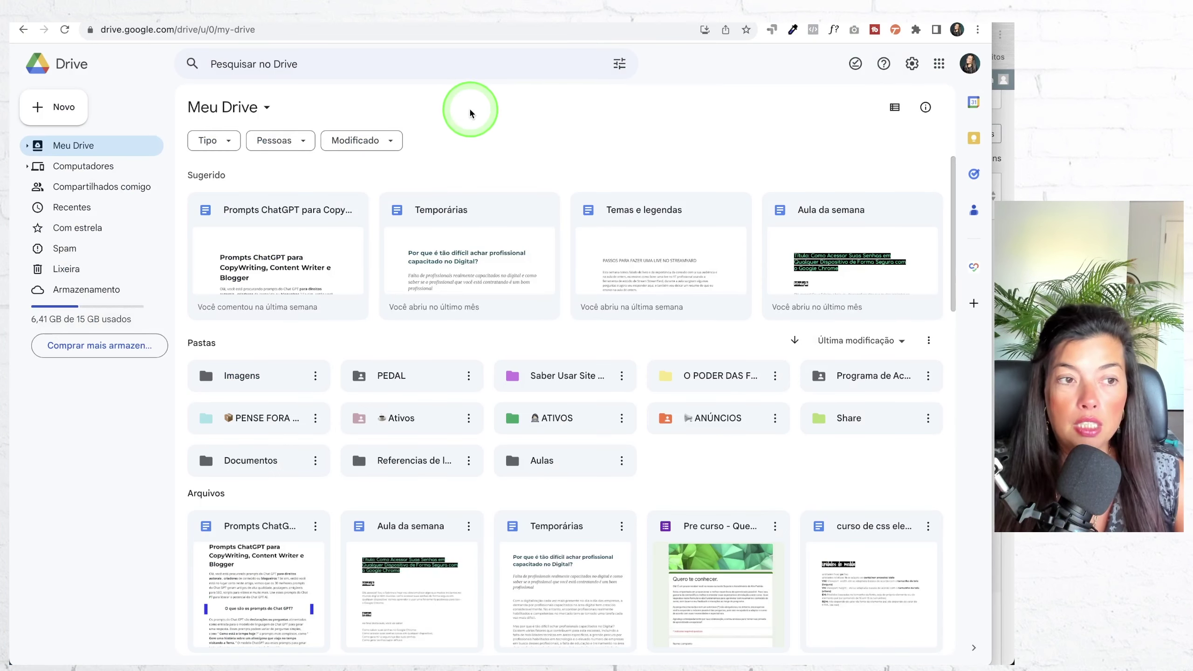
left_click(49, 115)
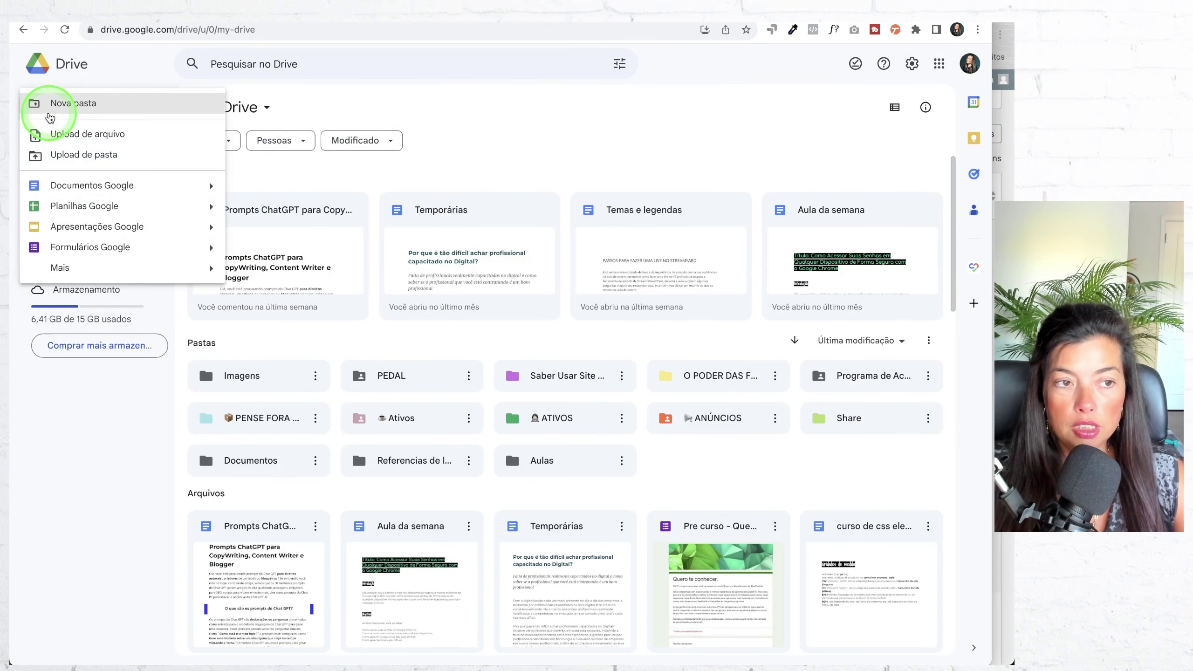
left_click(61, 207)
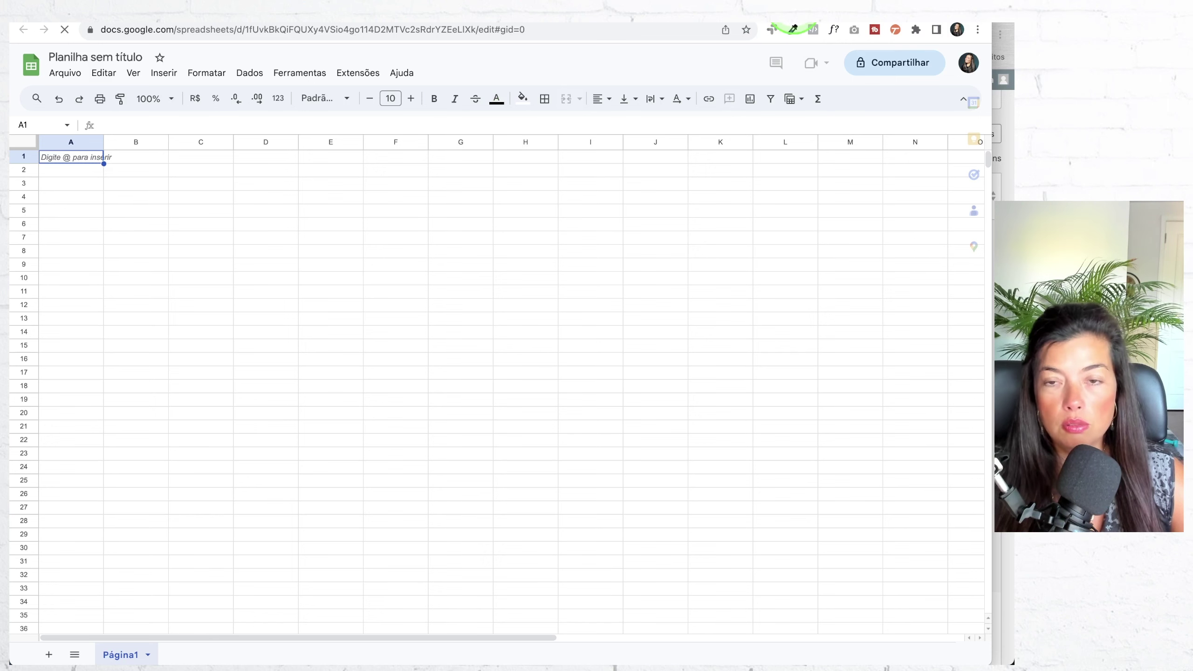
Switch back to the WordPress posts list and select the whole table's text, from the column headers through the last post
left_click(1008, 113)
left_click(472, 315)
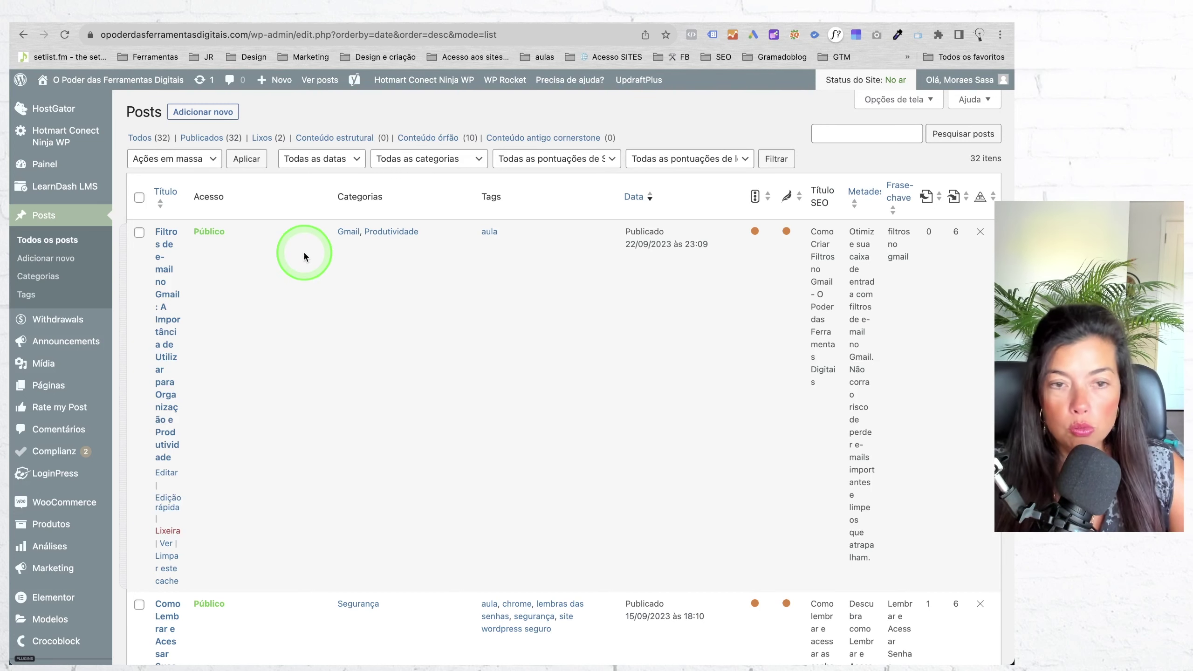
left_click_drag(151, 232, 448, 460)
left_click(448, 461)
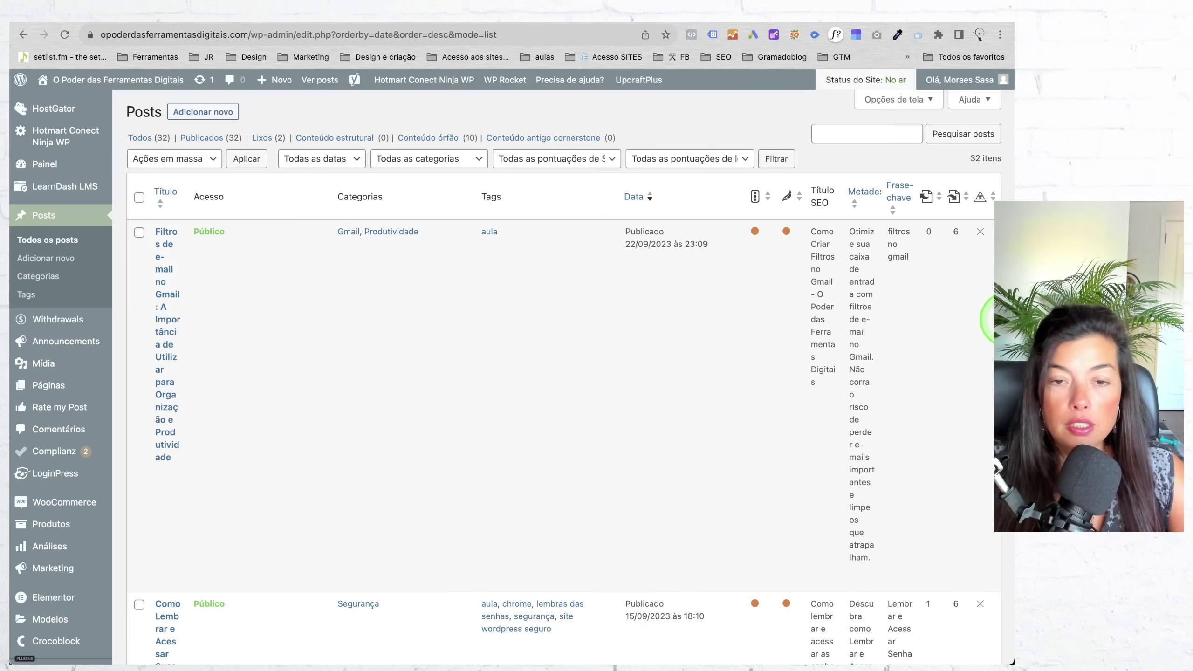
scroll(455, 319, "down", 20)
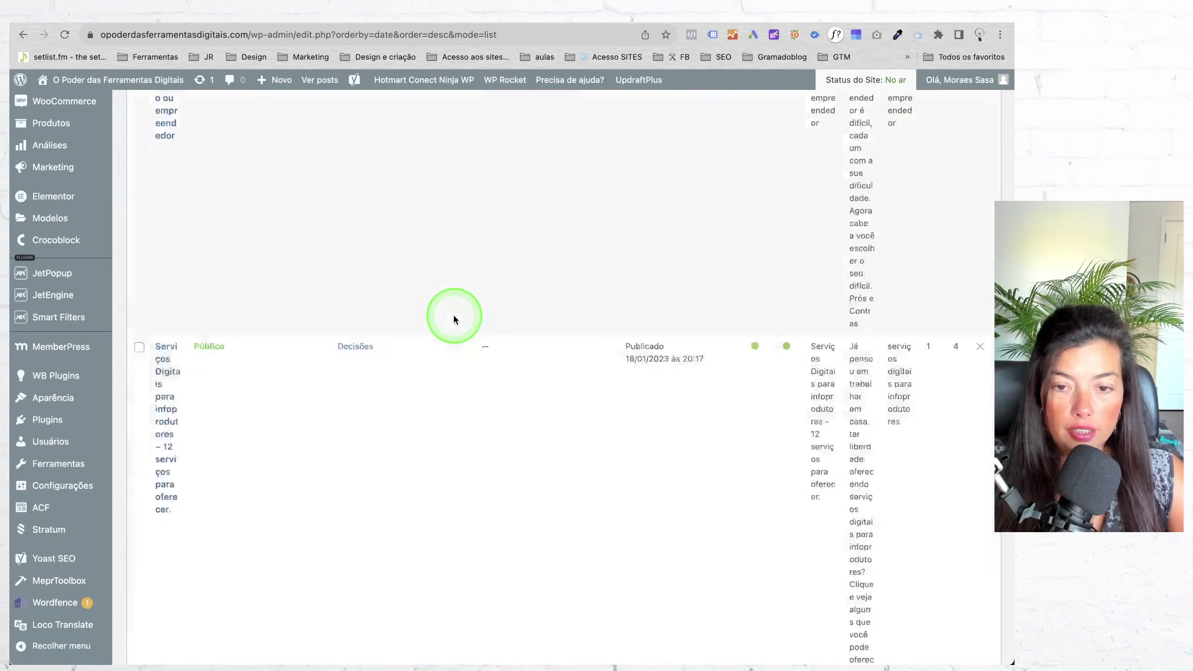
scroll(455, 320, "down", 15)
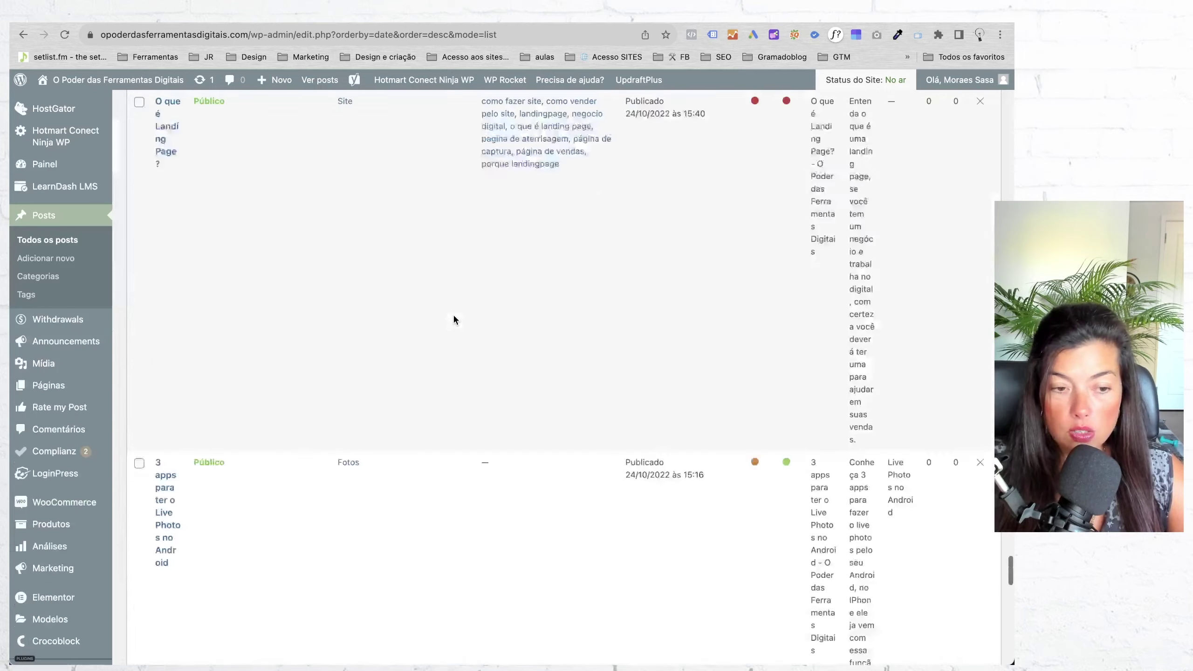
scroll(454, 319, "up", 20)
left_click(414, 303)
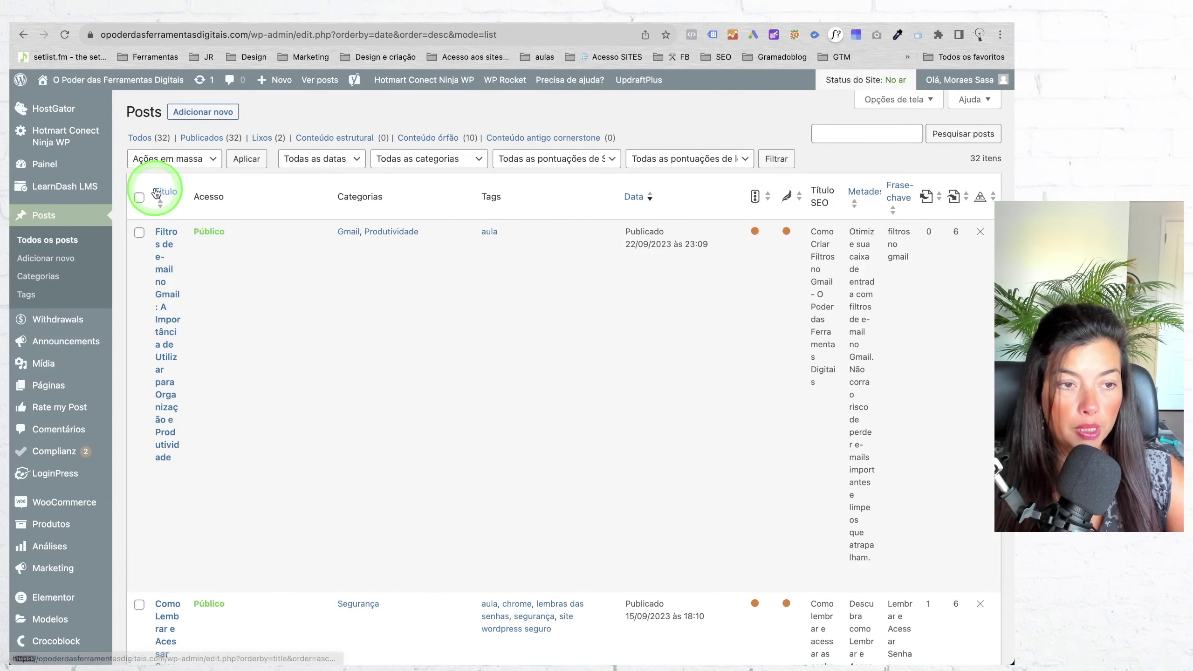
left_click_drag(135, 181, 983, 538)
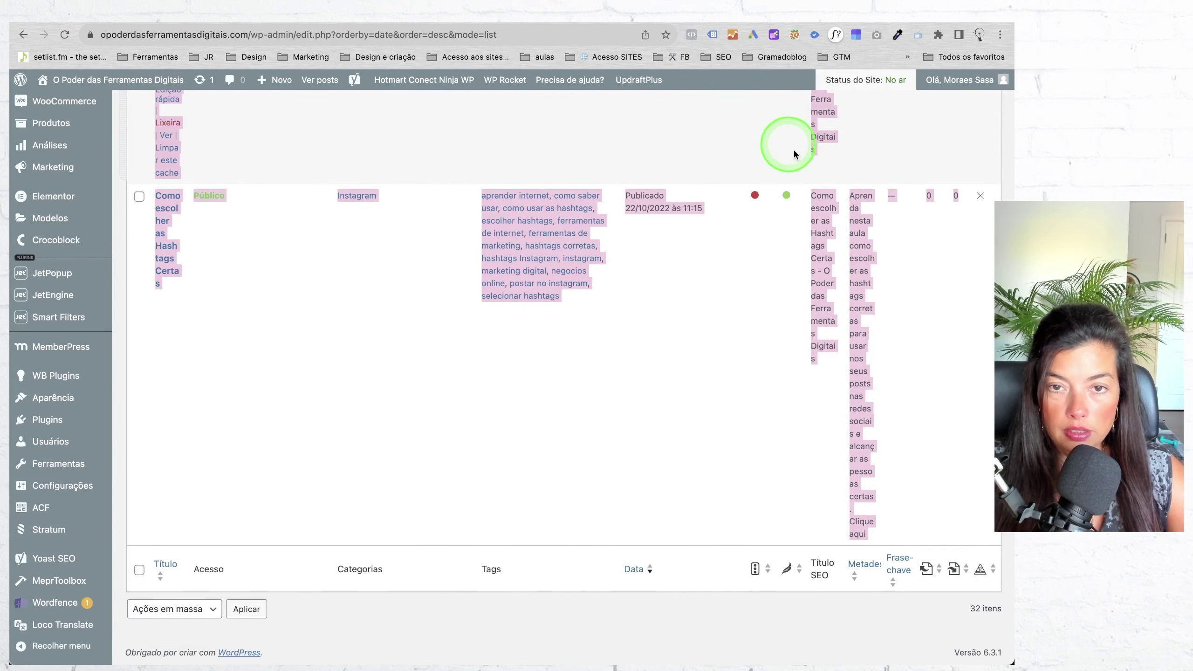
scroll(763, 252, "up", 10)
scroll(764, 252, "down", 8)
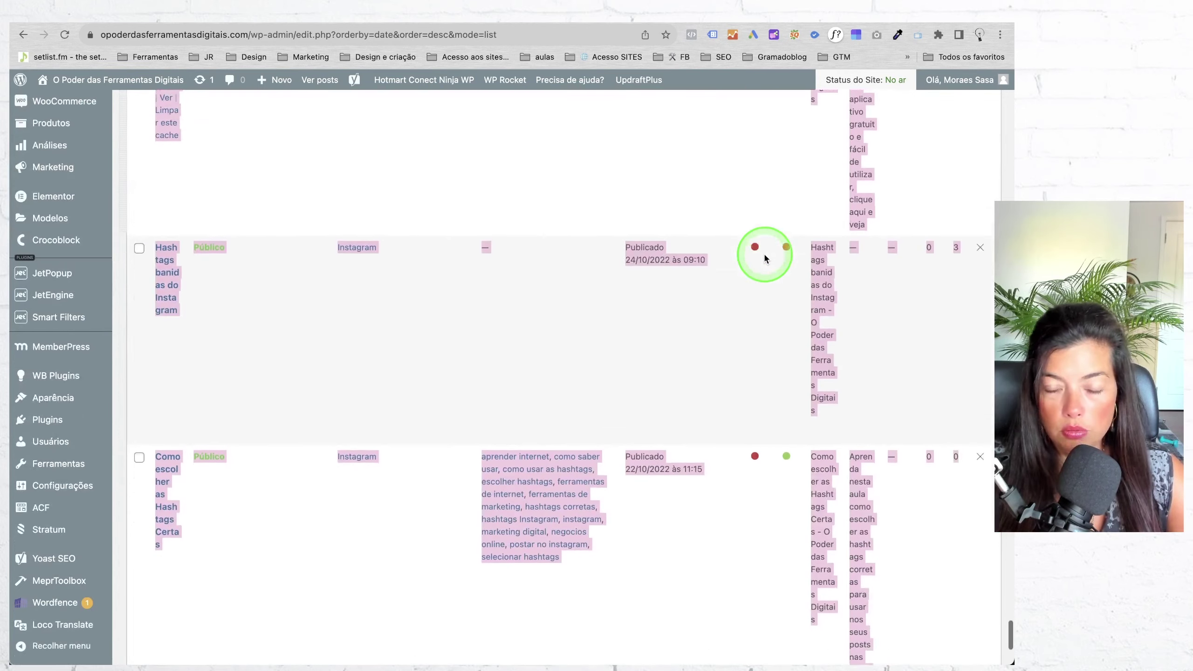
Copy the selected posts table from the WordPress posts list
scroll(764, 252, "down", 5)
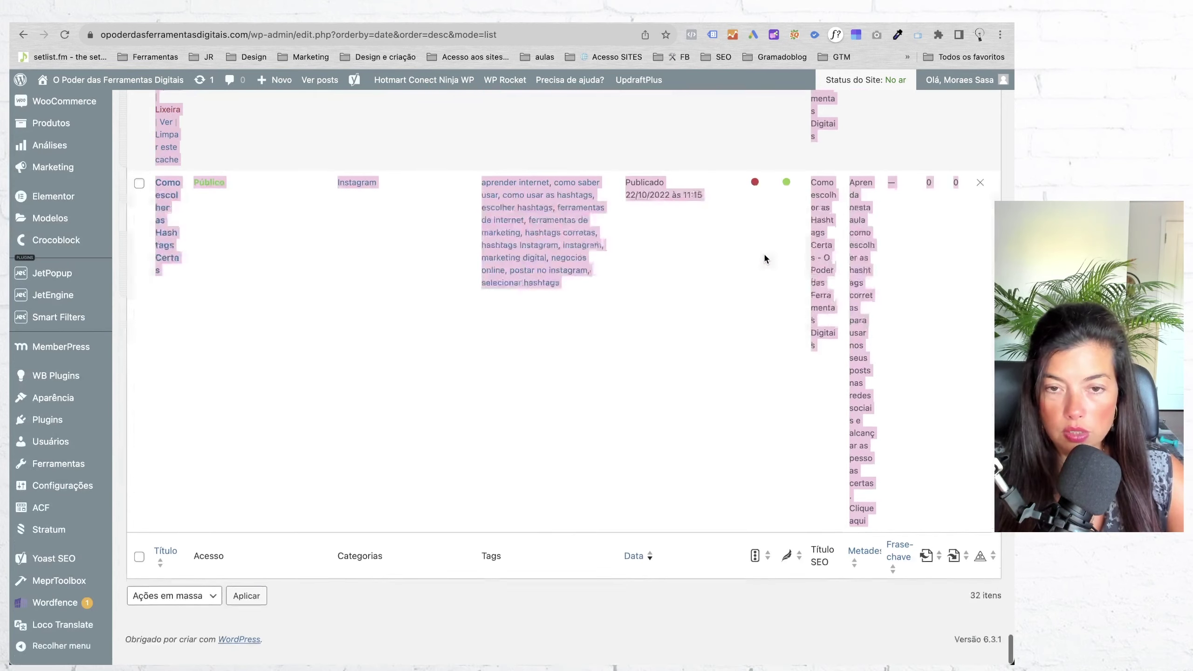
right_click(861, 283)
left_click(882, 312)
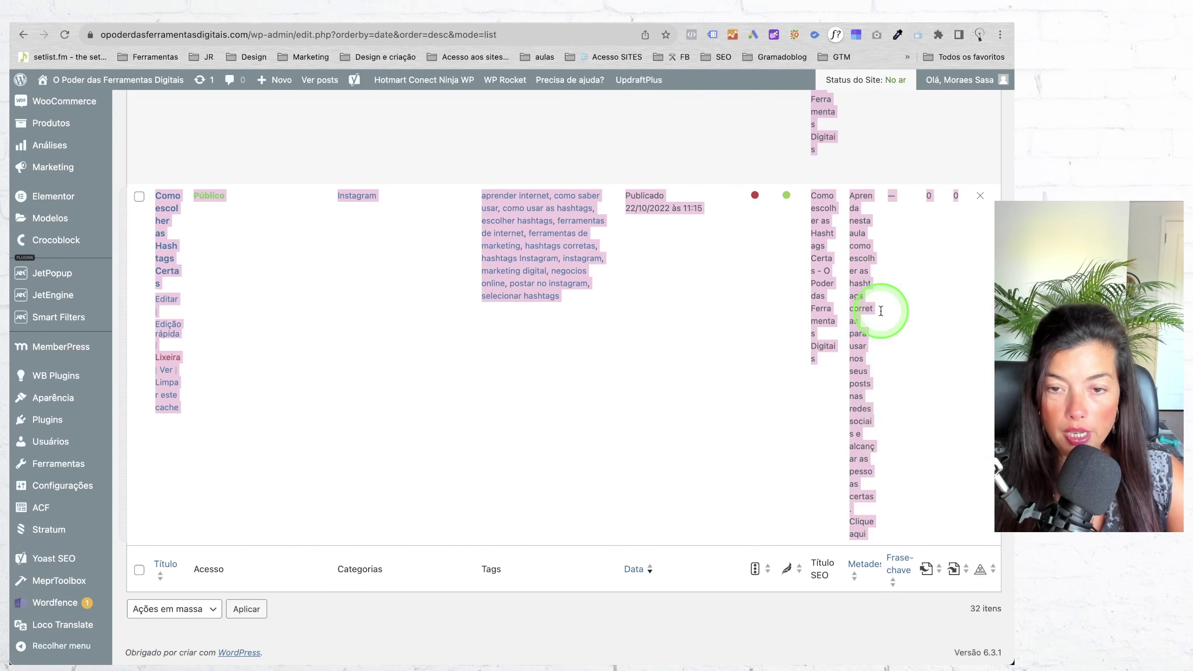
Switch to the blank Google Sheets spreadsheet and paste the copied posts table starting at cell B2
key("super+grave")
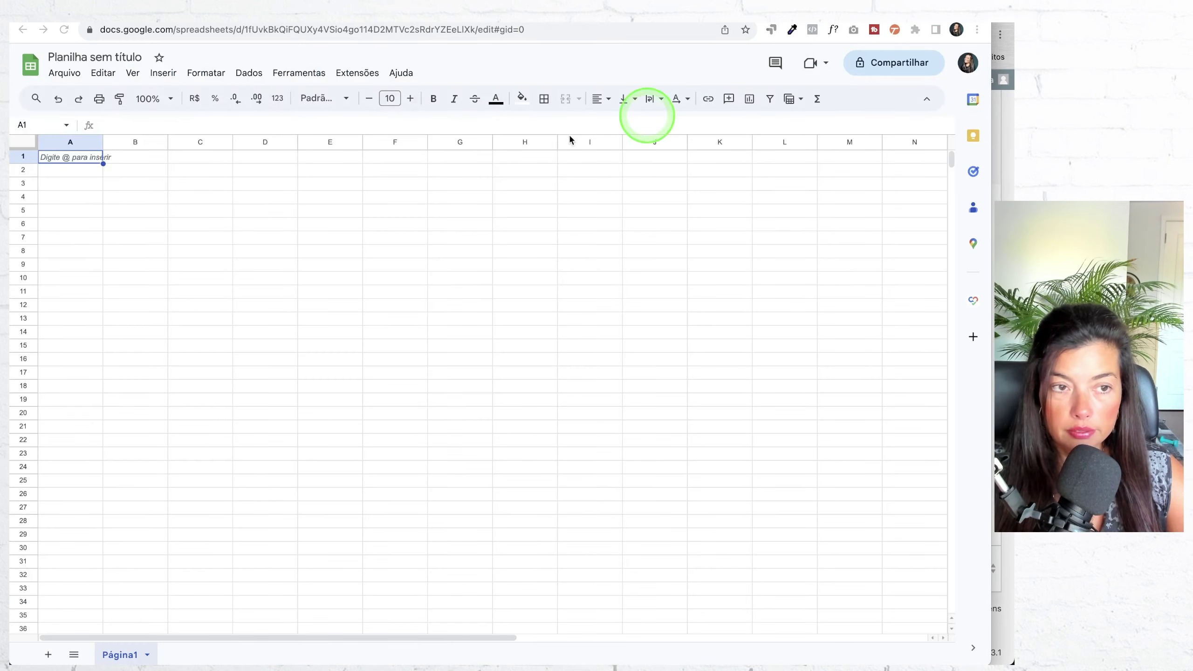
left_click(115, 184)
left_click(111, 170)
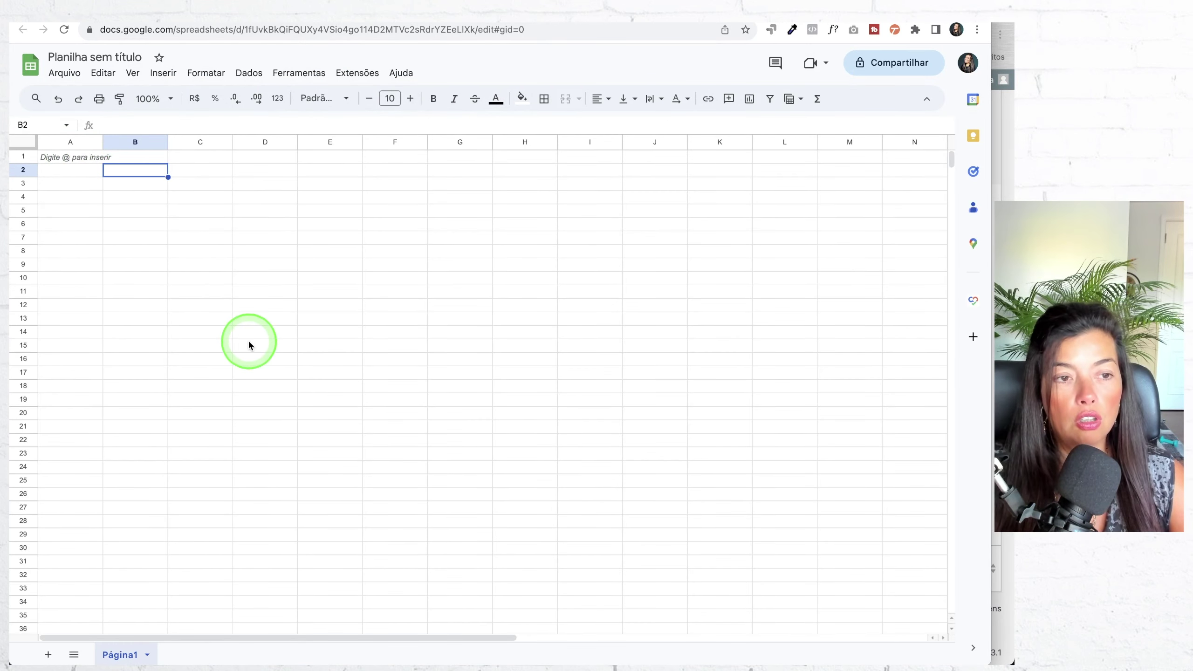
key("super+v")
right_click(132, 175)
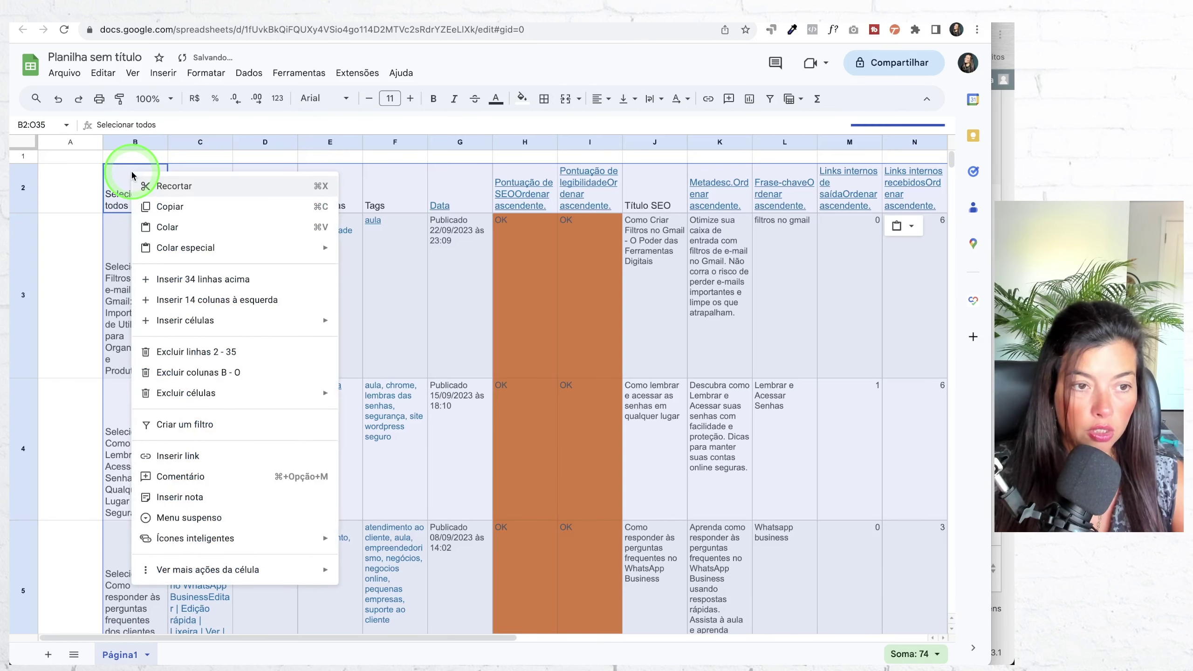
left_click(84, 245)
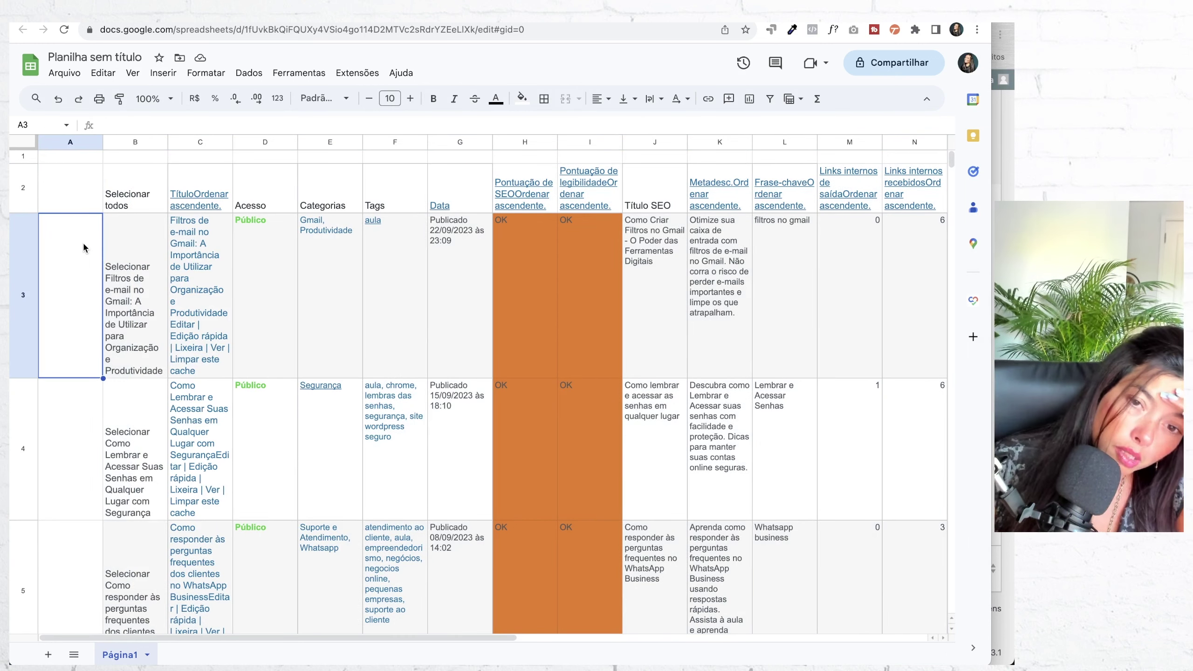
Review the pasted table's columns, from the post titles, categories, tags and dates through the SEO and internal-link columns
scroll(808, 383, "right", 10)
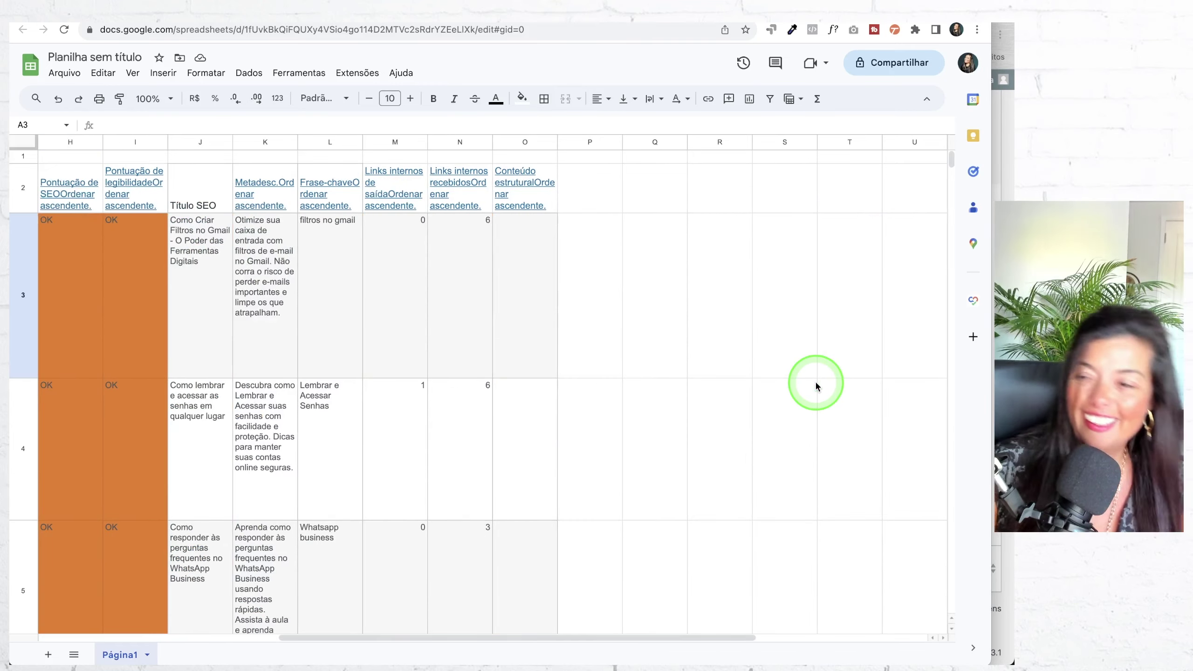
scroll(816, 386, "left", 10)
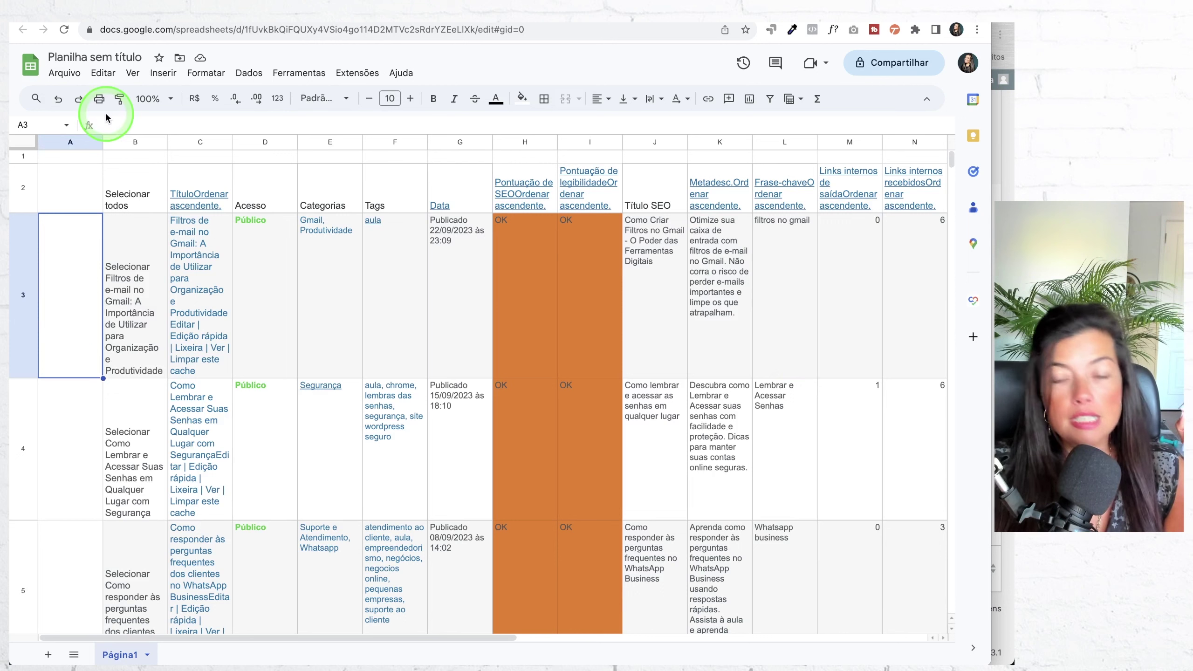
mouse_move(320, 241)
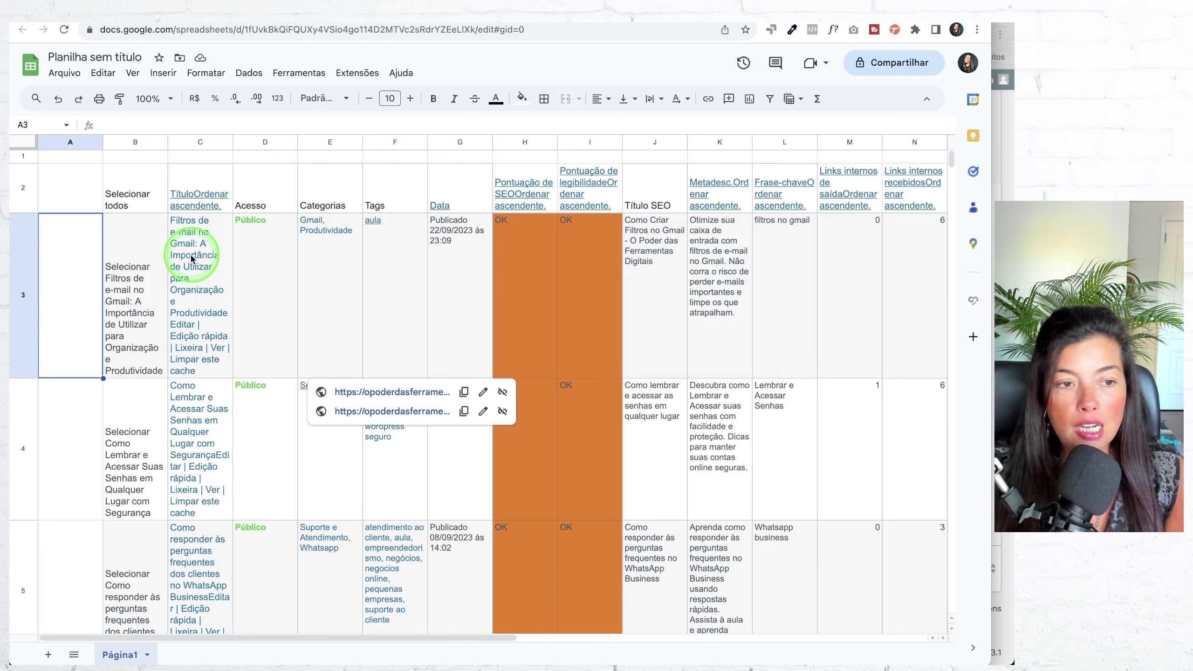
mouse_move(403, 282)
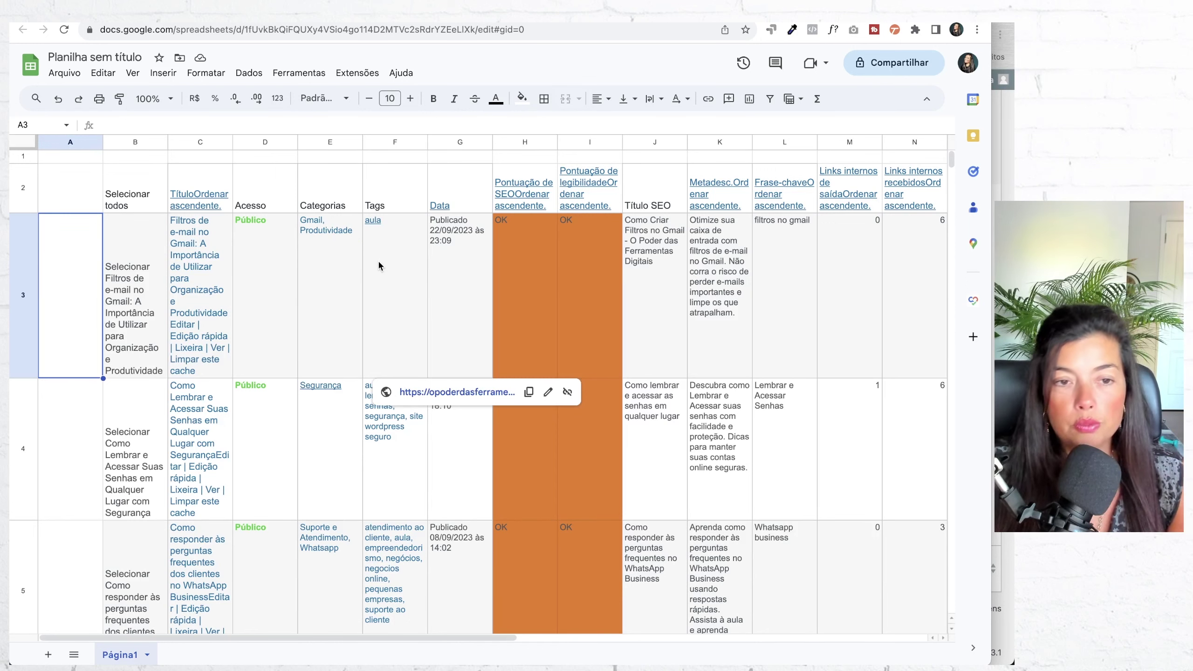
left_click(462, 292)
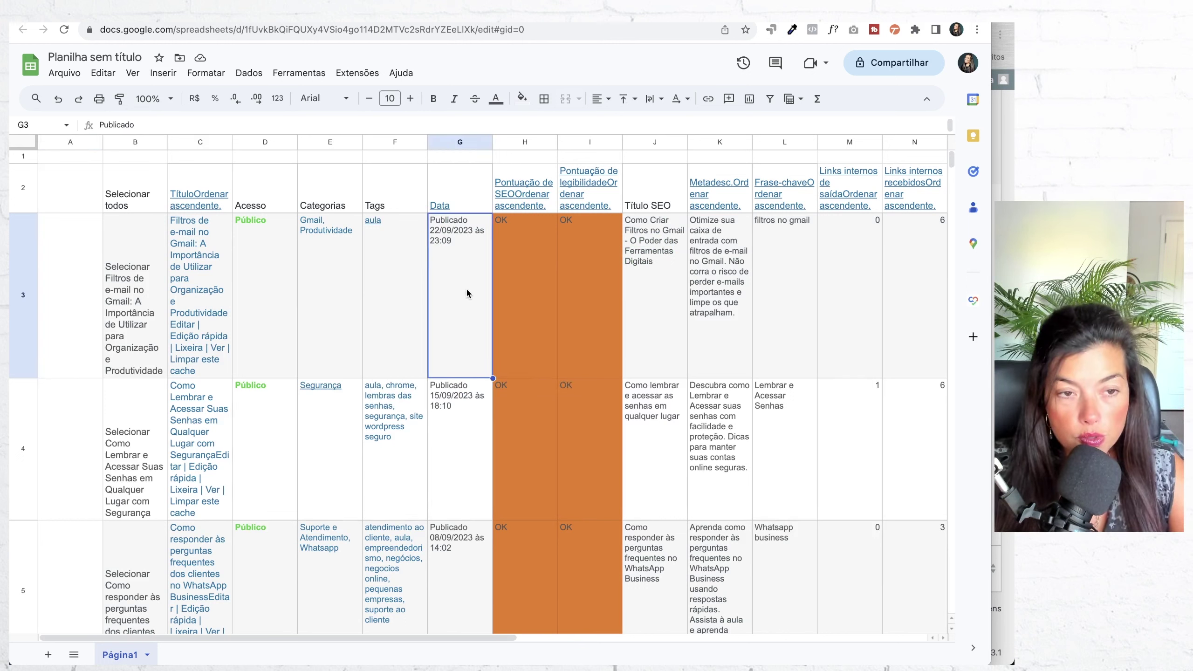
left_click(300, 254)
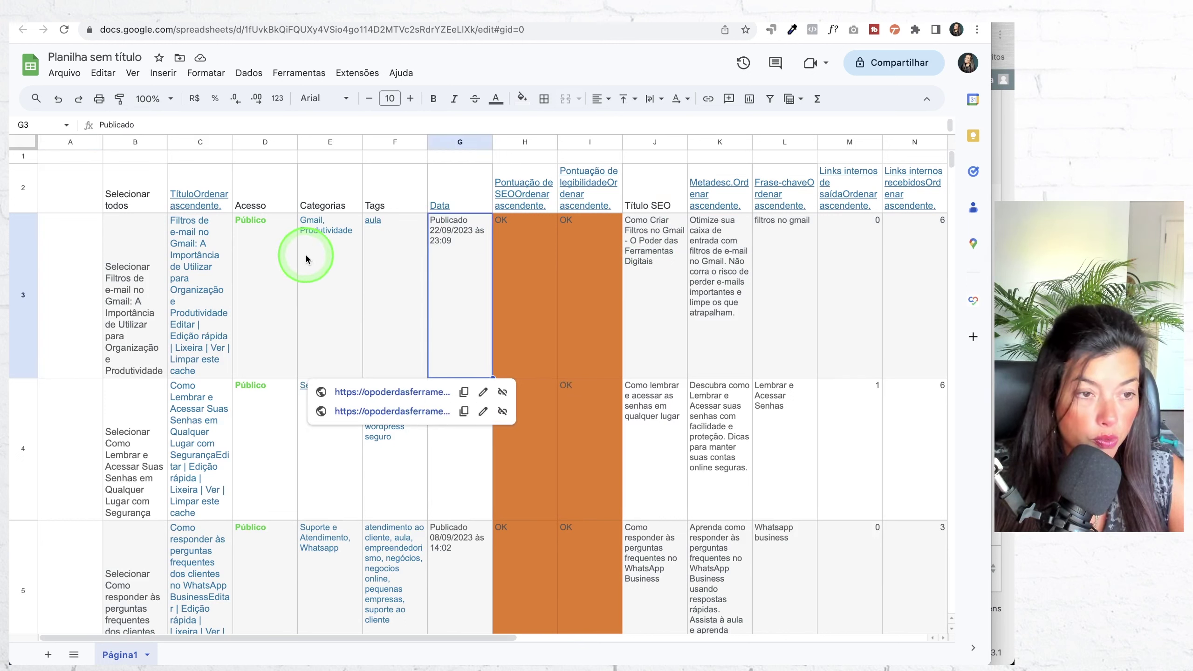
Delete column B, which holds the redundant "Selecionar" checkbox text in front of the post titles
left_click(126, 245)
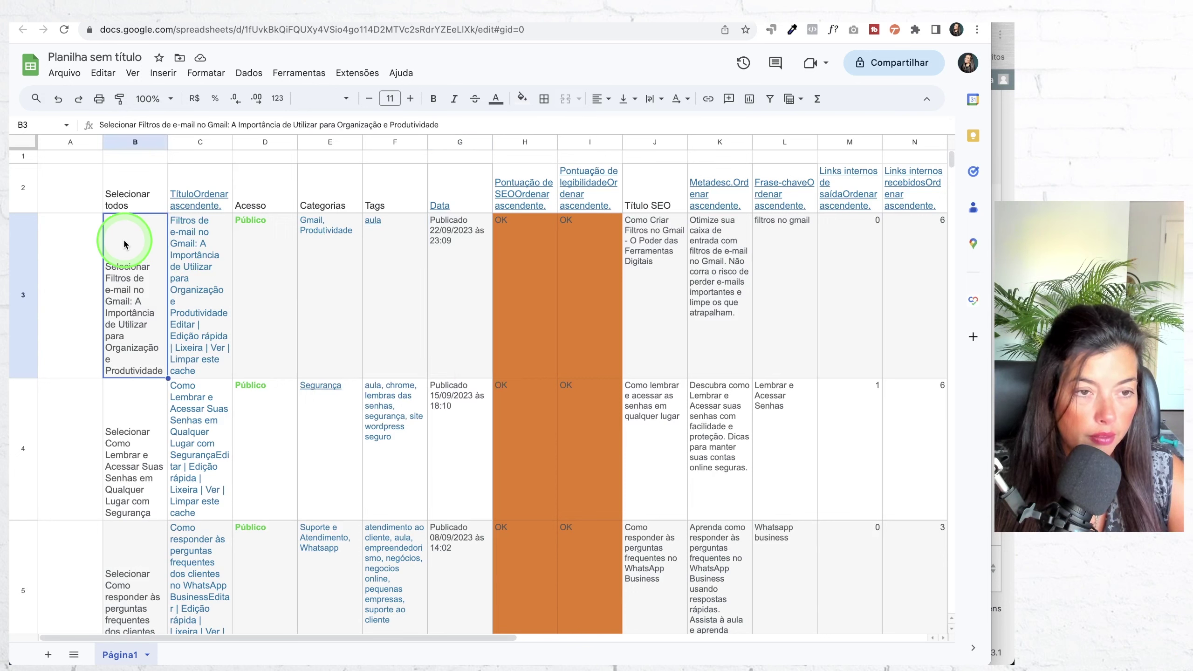
left_click(125, 145)
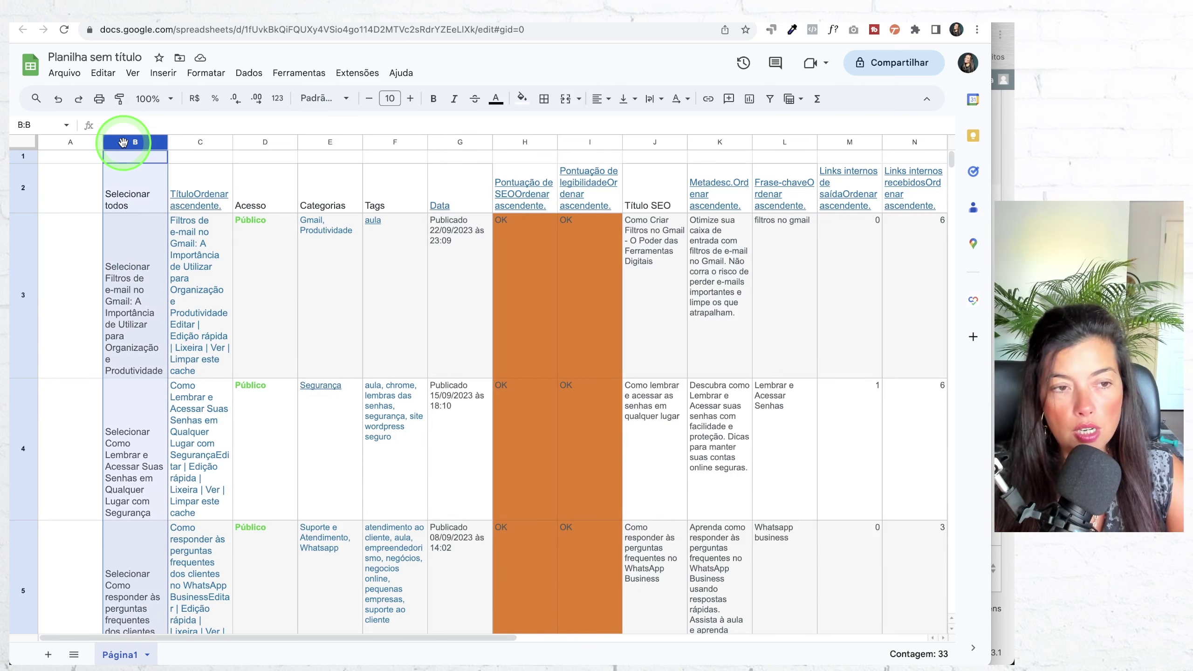
right_click(123, 143)
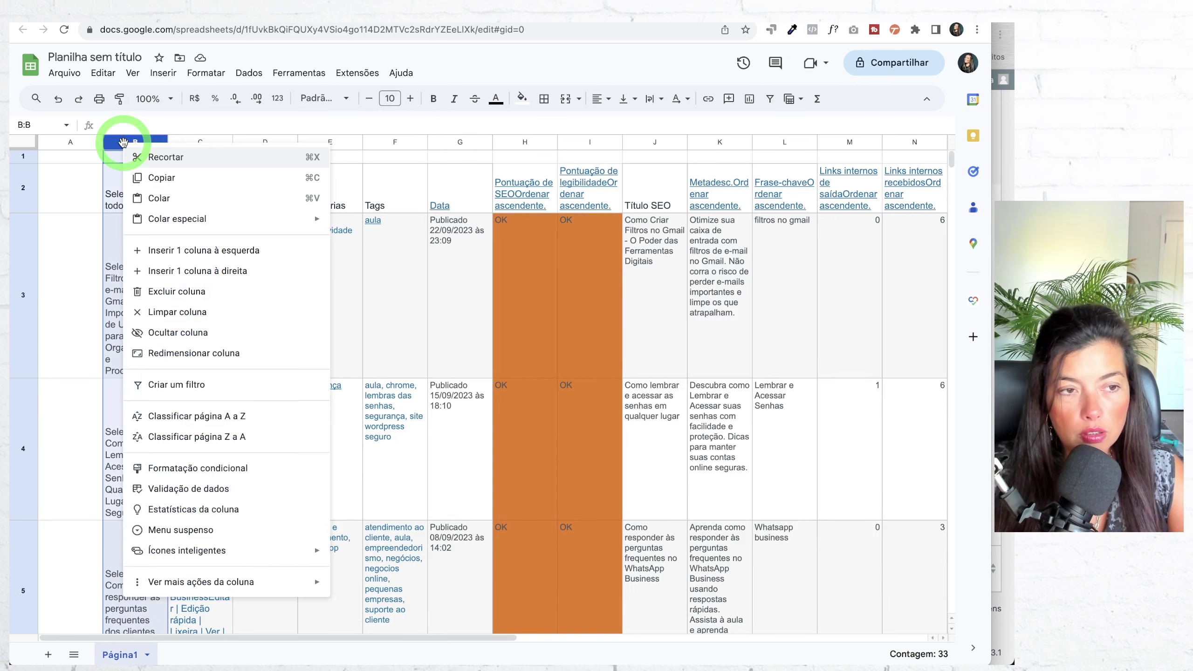
left_click(160, 292)
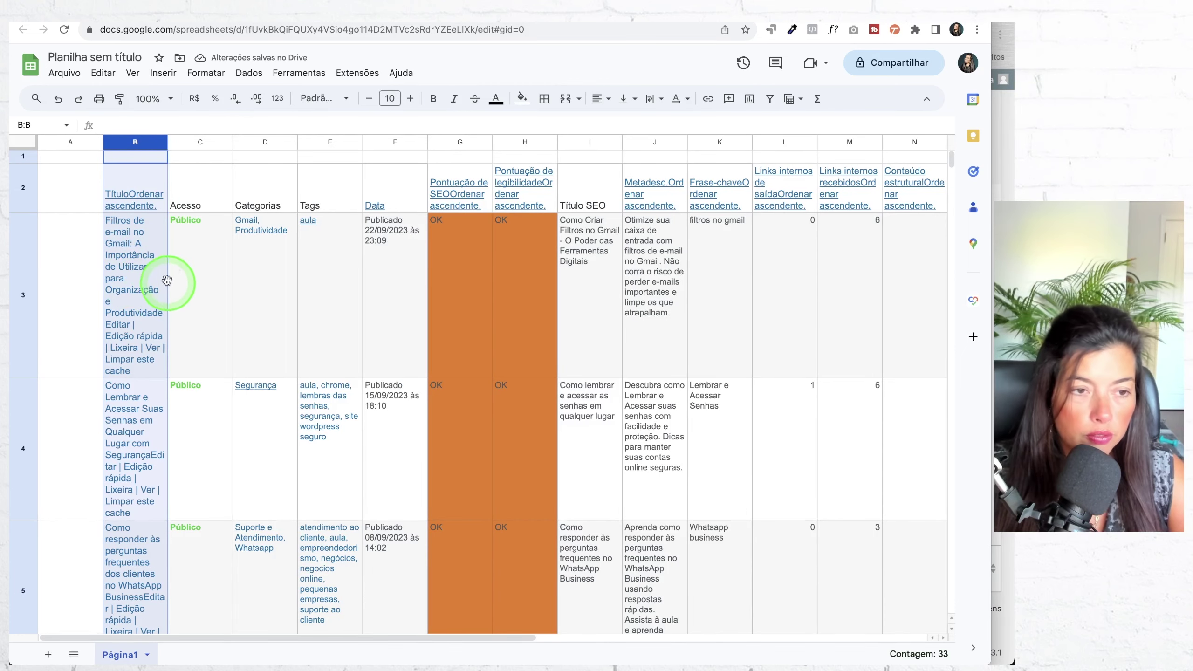
Widen the post title column B to roughly two and a half times the default column width
left_click_drag(168, 143, 261, 142)
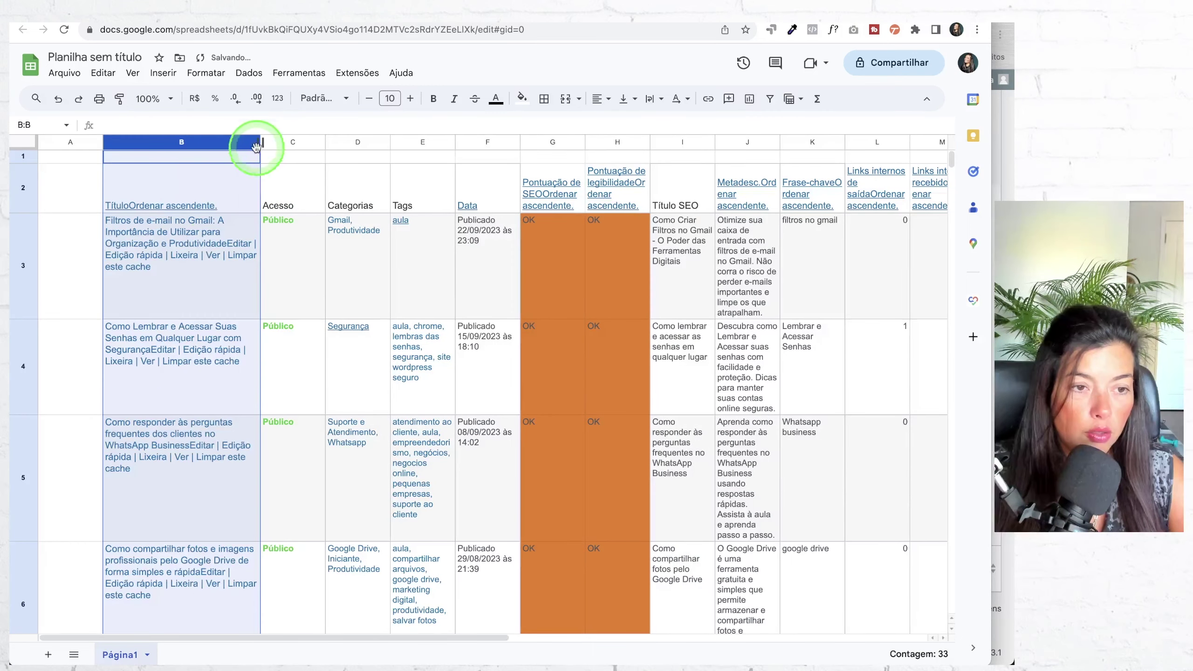
left_click(143, 241)
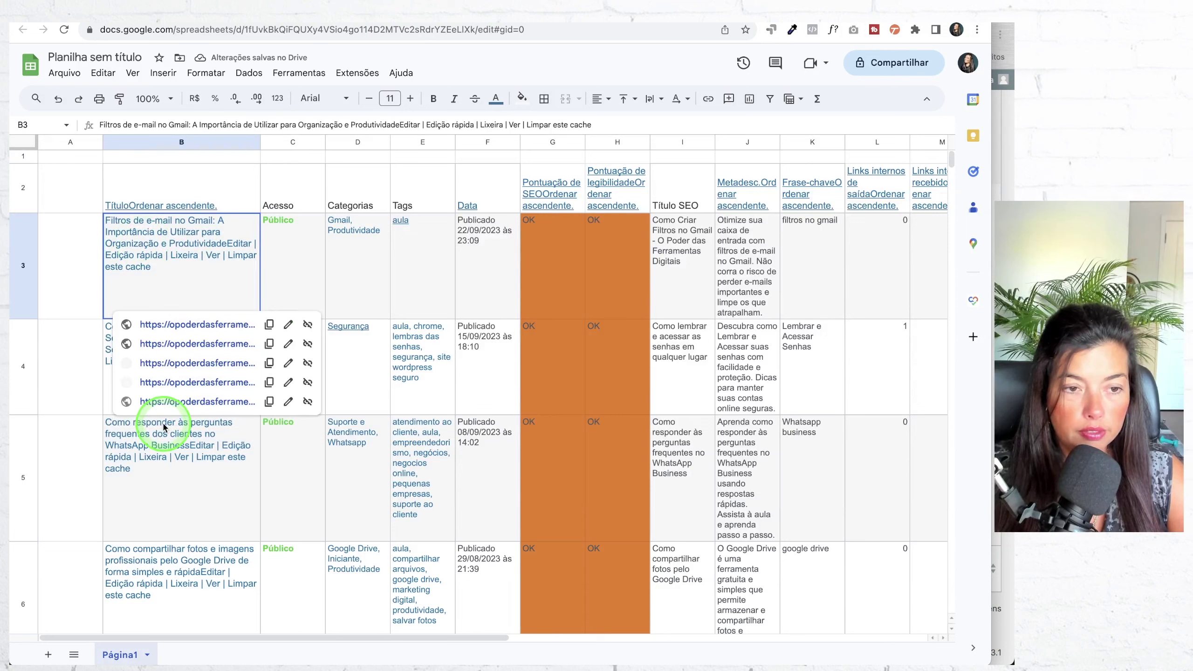
left_click(56, 269)
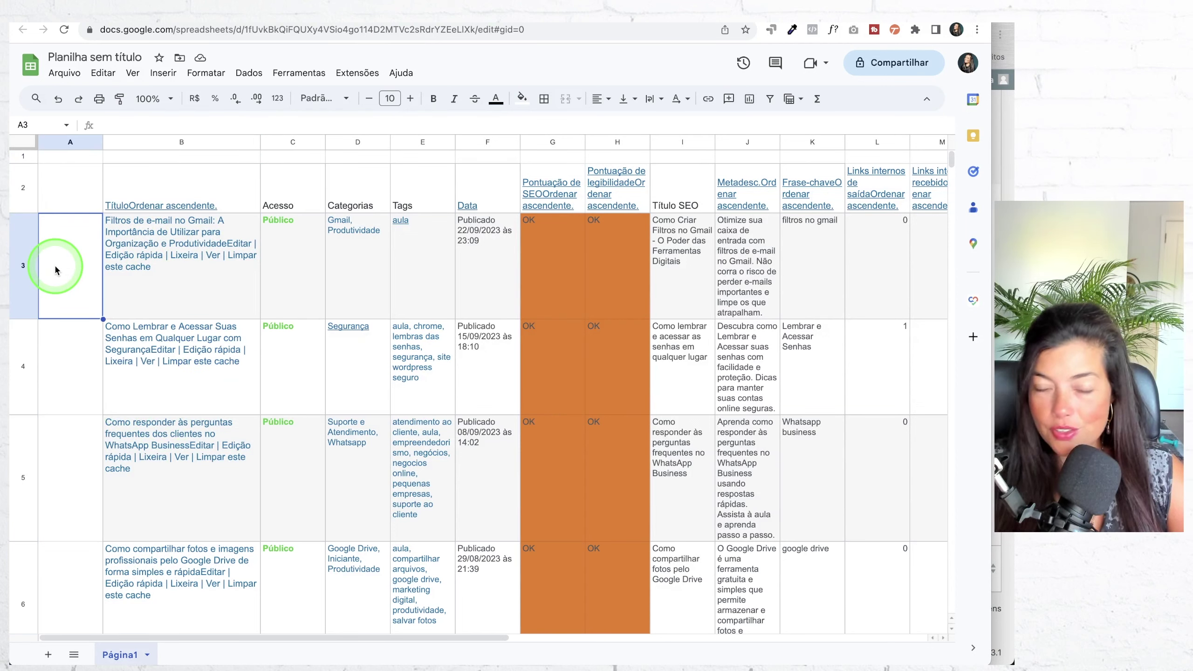
Copy the trailing text "Editar | Edição rápida | Lixeira | Ver | Limpar este cache" from cell B3, leaving the cell's content as it is
left_click(242, 266)
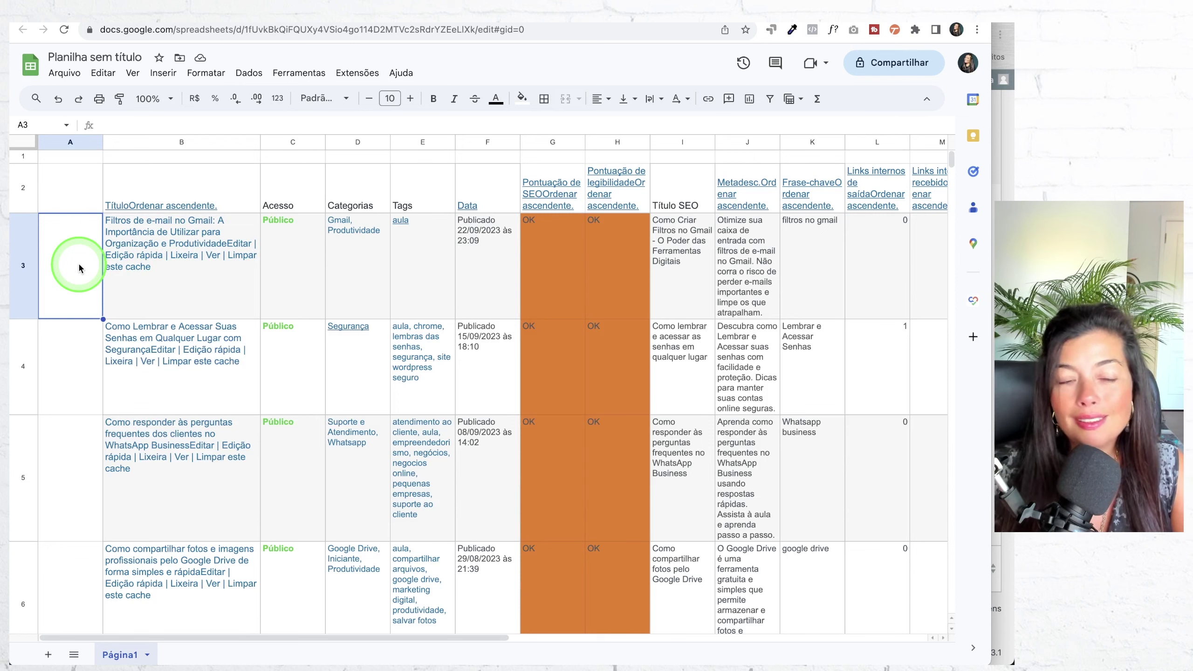
left_click(168, 275)
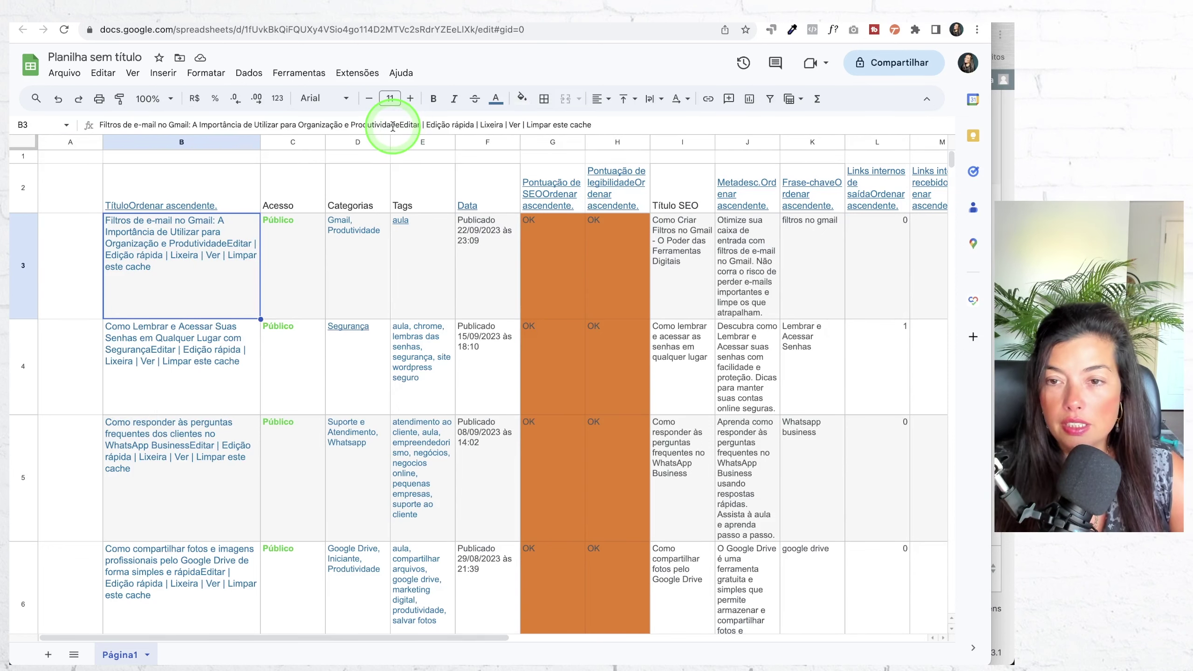
scroll(396, 127, "up", 2)
scroll(394, 129, "left", 2)
mouse_move(215, 352)
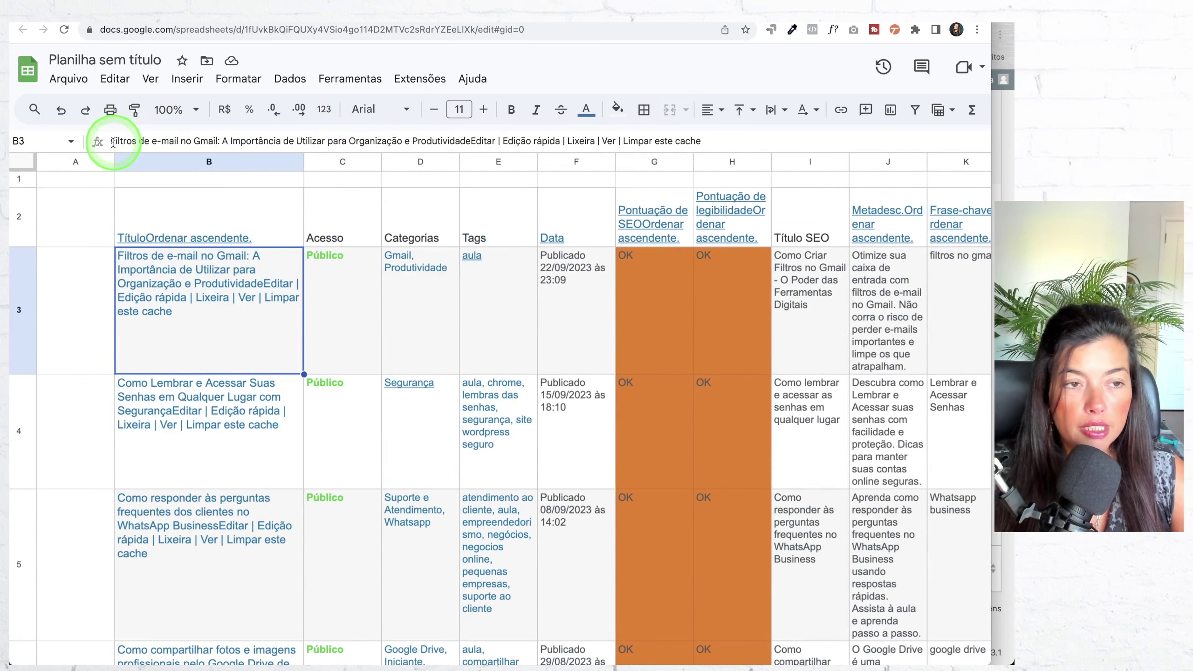
left_click_drag(112, 142, 744, 139)
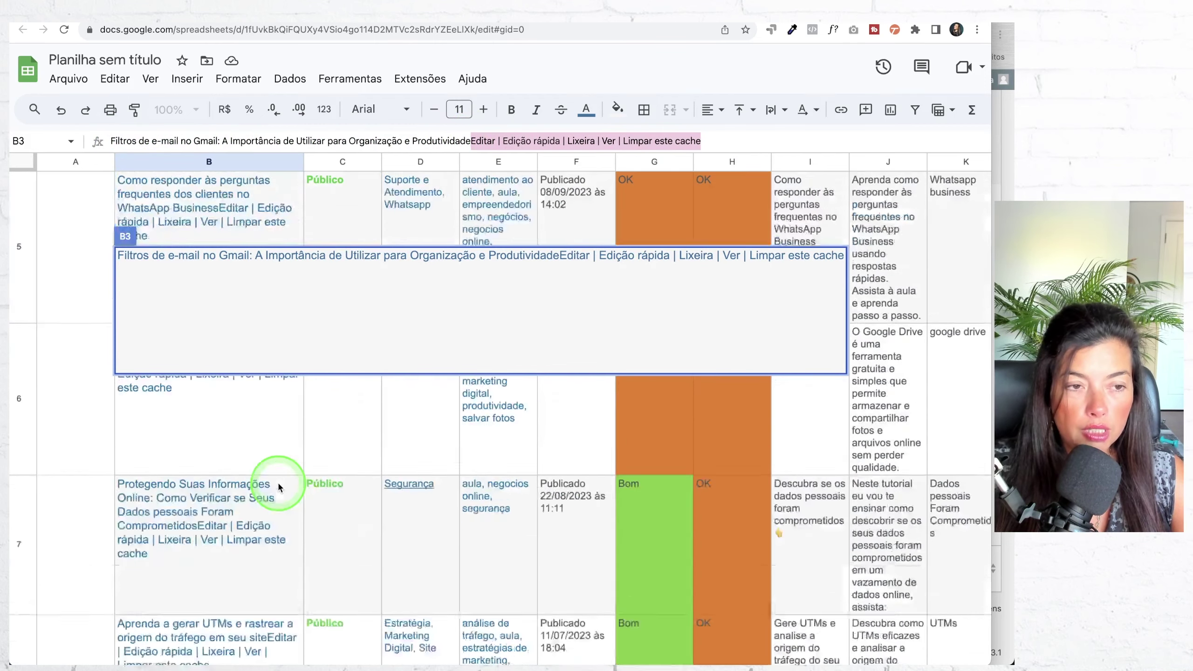
scroll(278, 484, "down", 10)
scroll(278, 482, "down", 10)
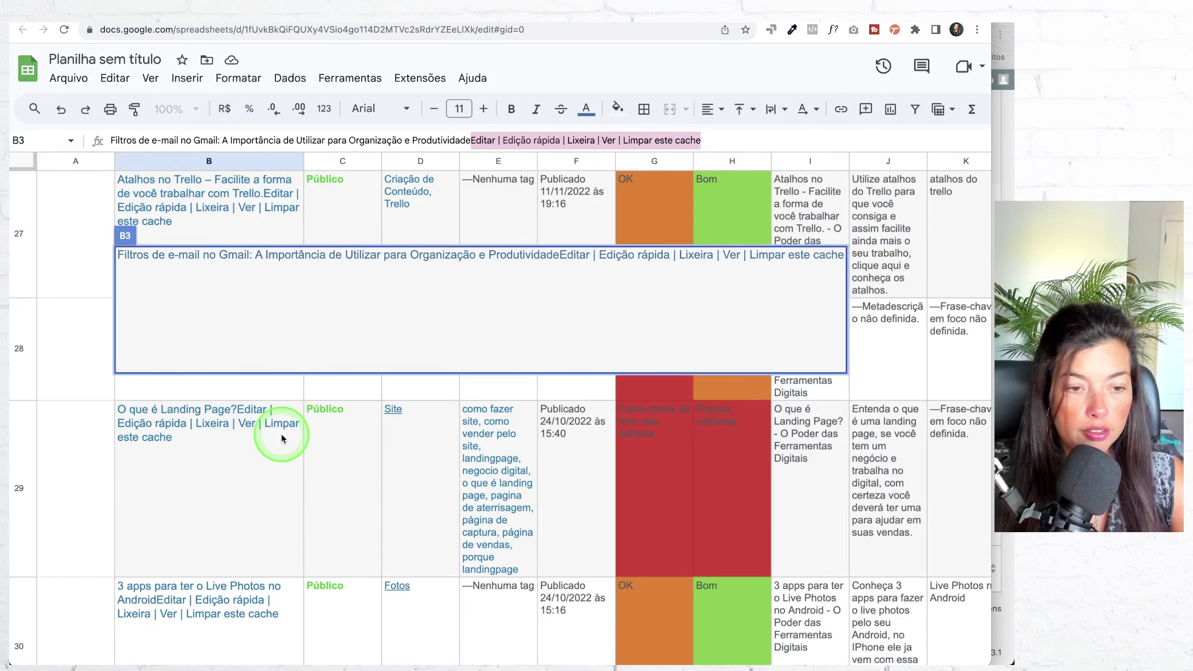
scroll(282, 438, "up", 5)
scroll(282, 438, "up", 12)
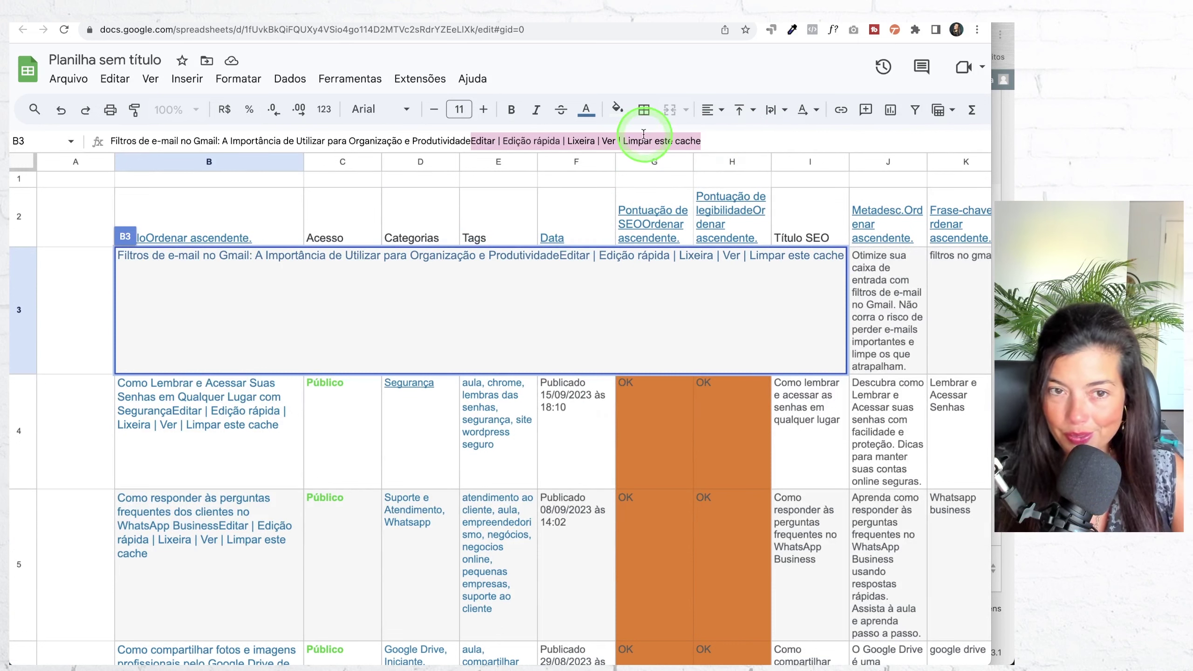
right_click(582, 141)
left_click(602, 241)
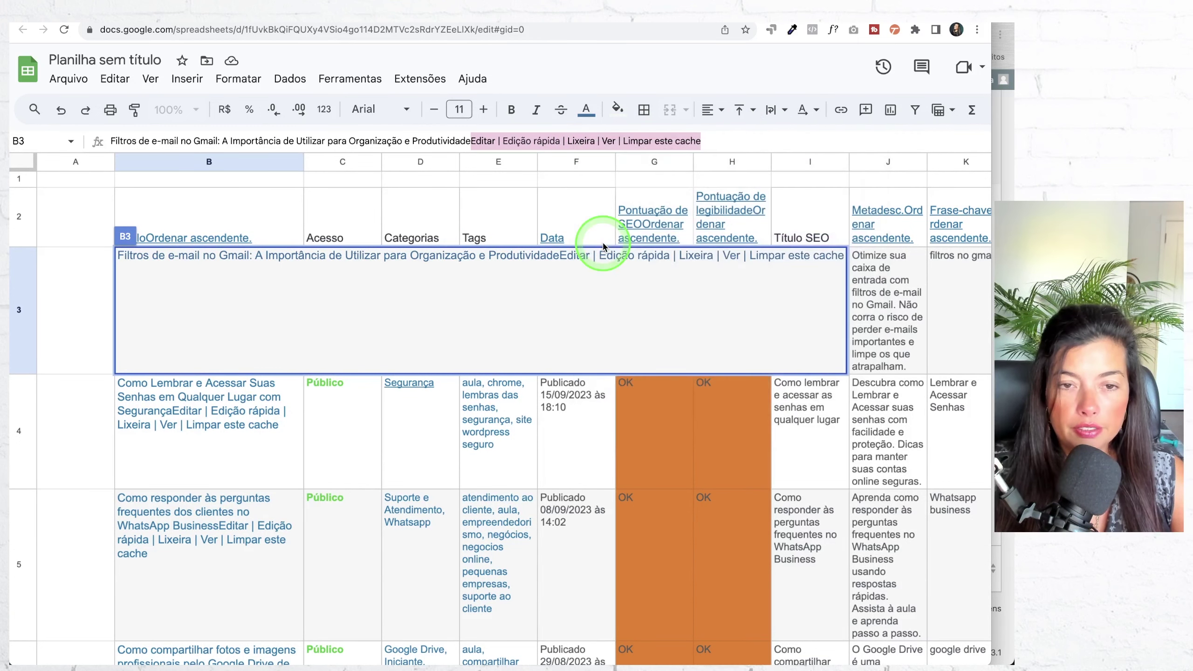
left_click(729, 143)
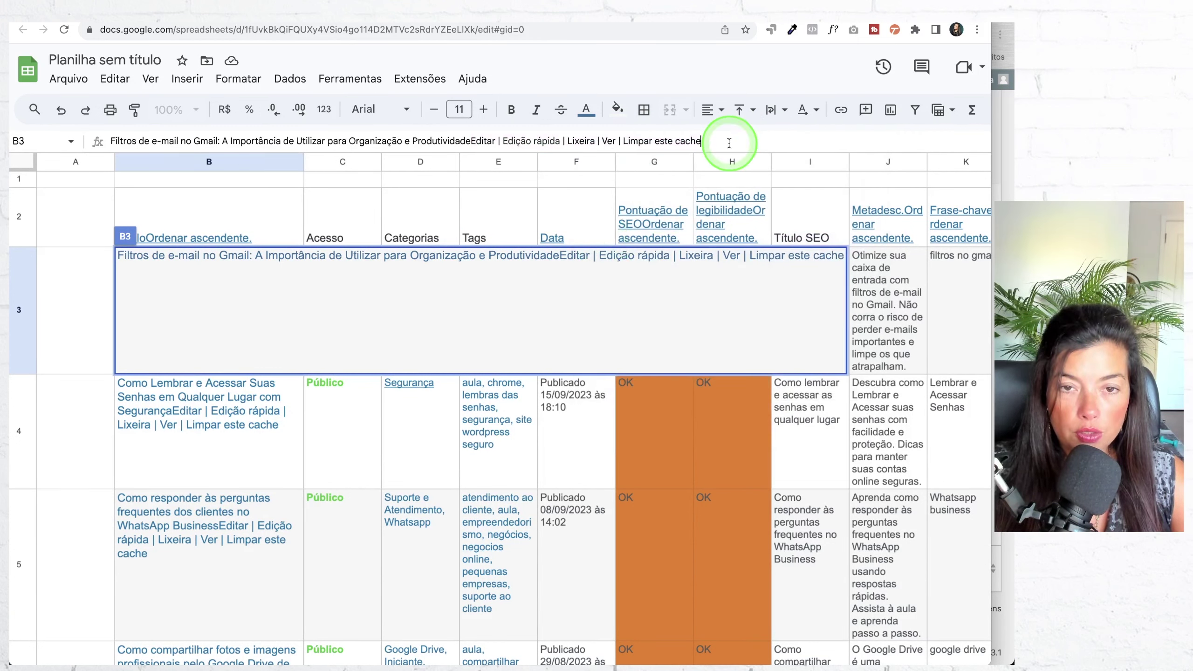
left_click(84, 282)
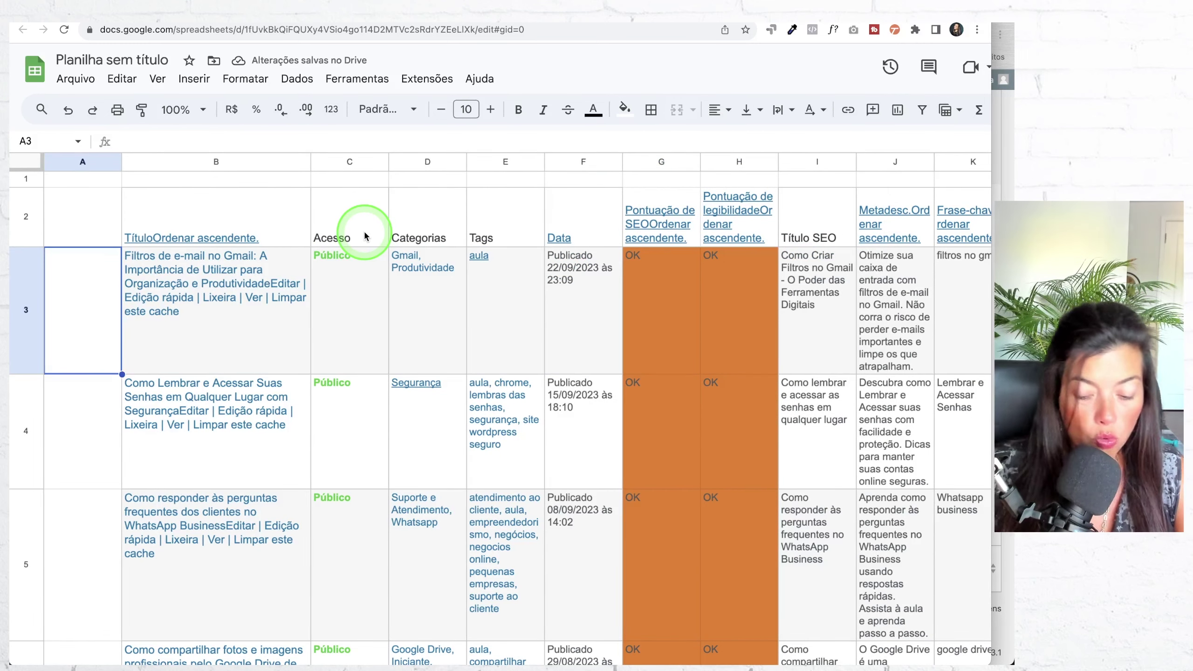
Search the sheet for the copied "Editar | Edição rápida | Lixeira | Ver | Limpar este cache" text and check the matches down the title column
key("ctrl+f")
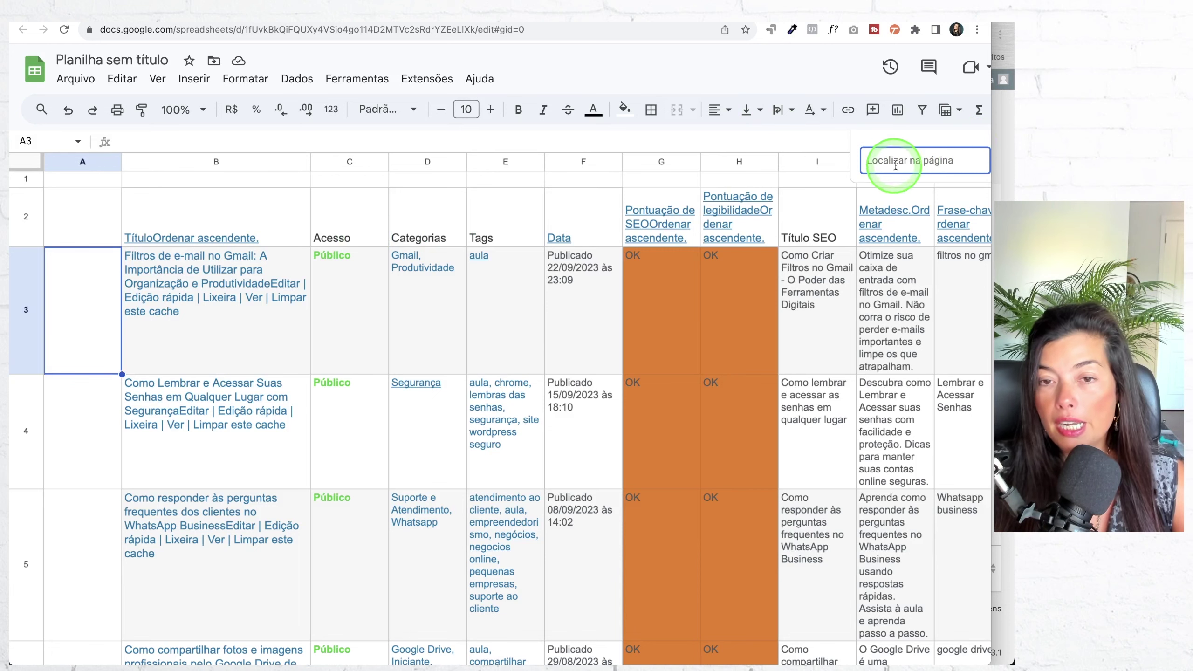
scroll(894, 162, "down", 3)
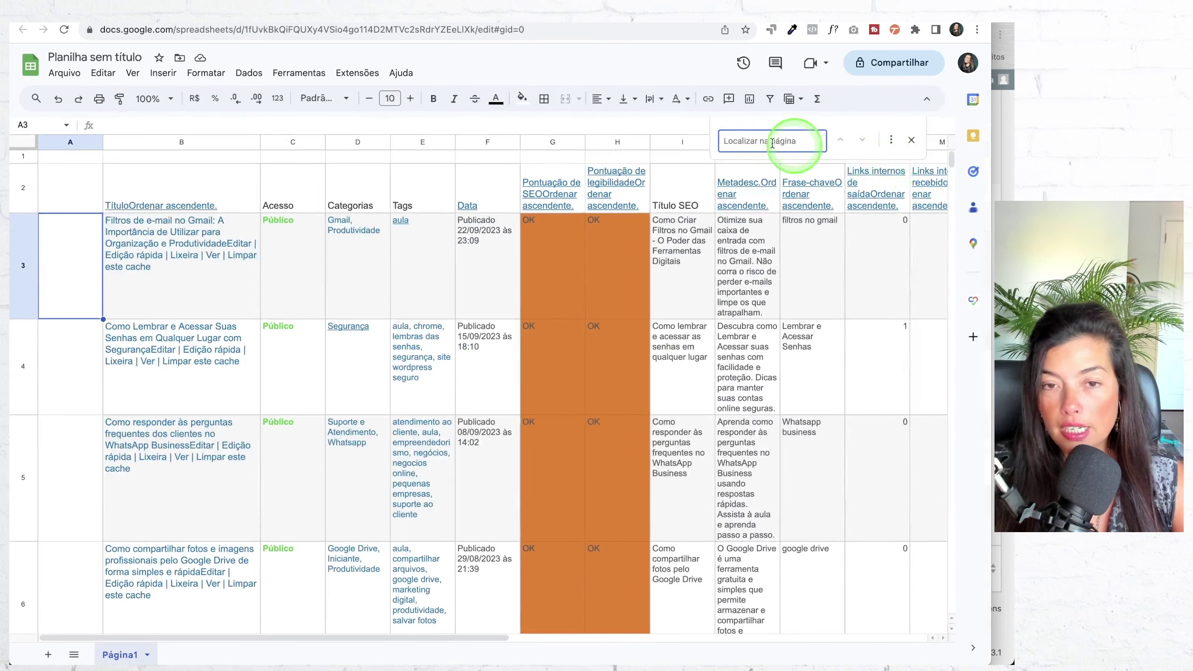
key("ctrl+v")
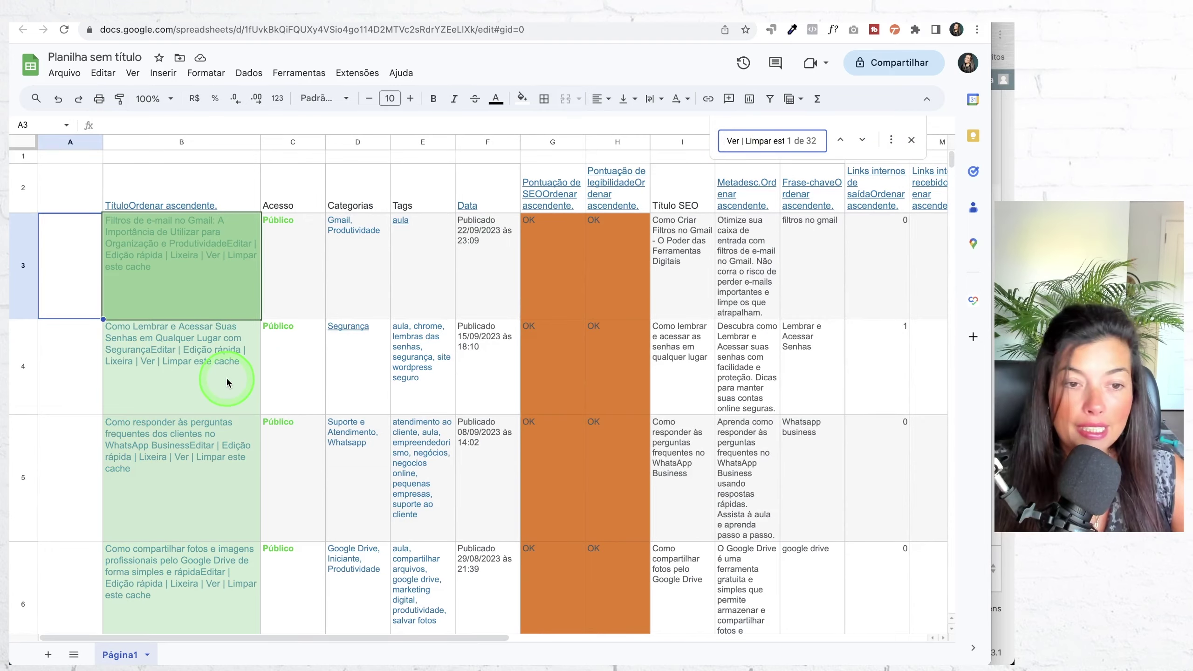
scroll(225, 377, "down", 20)
scroll(226, 382, "down", 20)
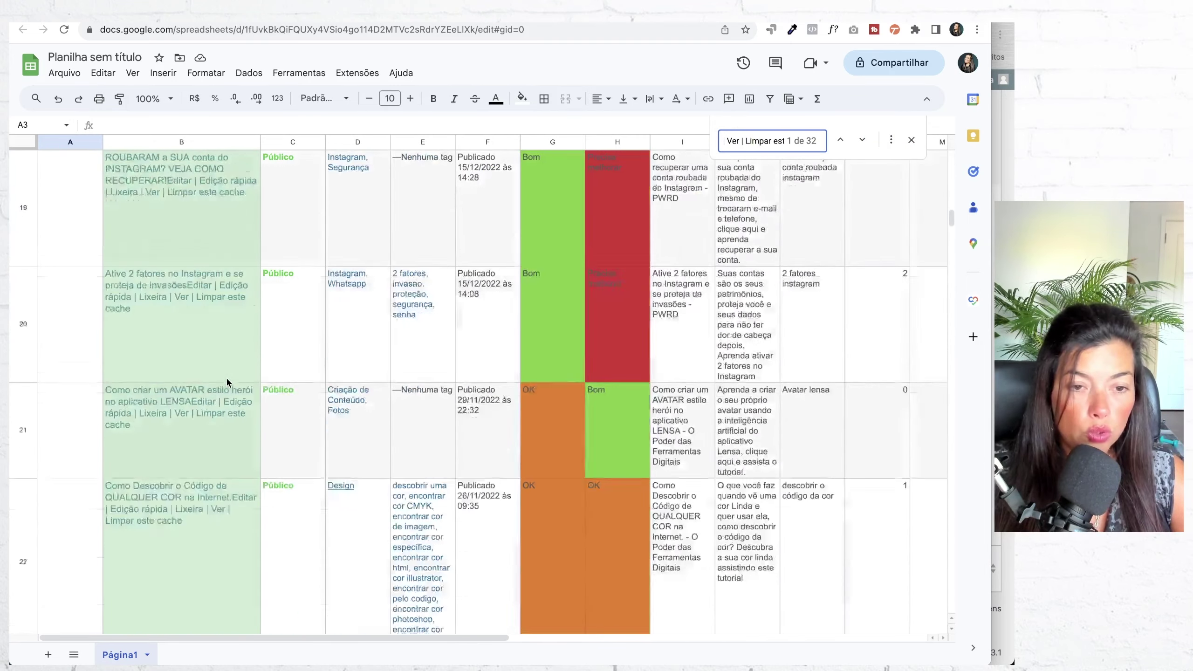
scroll(226, 382, "down", 10)
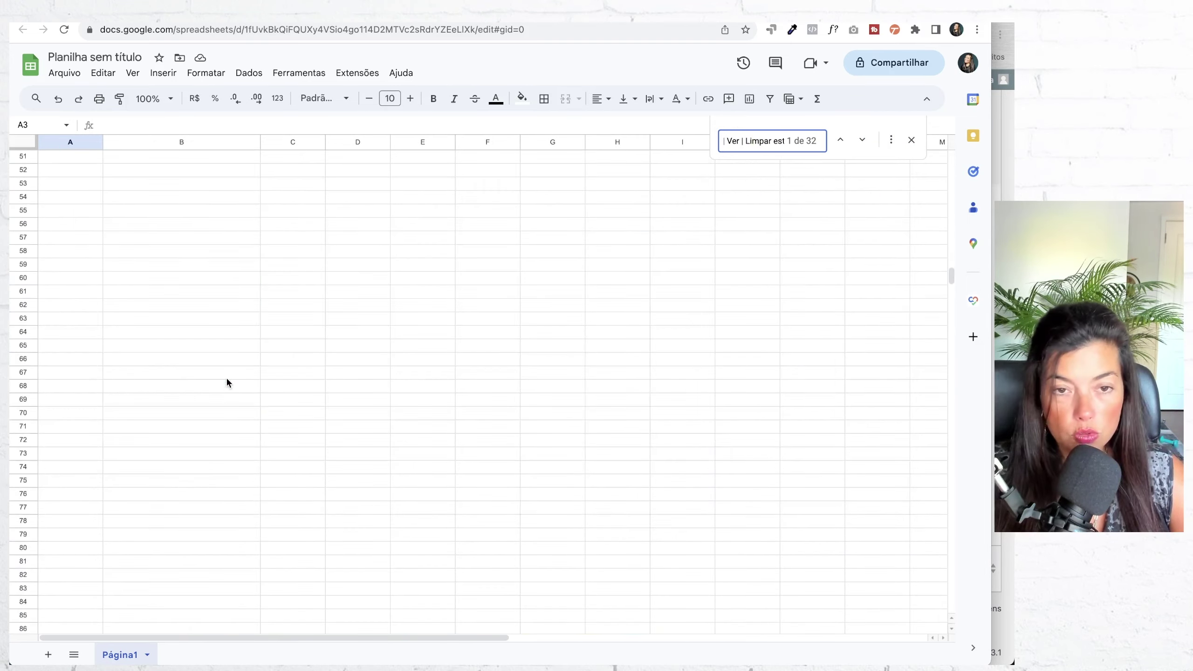
scroll(226, 382, "up", 20)
scroll(225, 378, "up", 10)
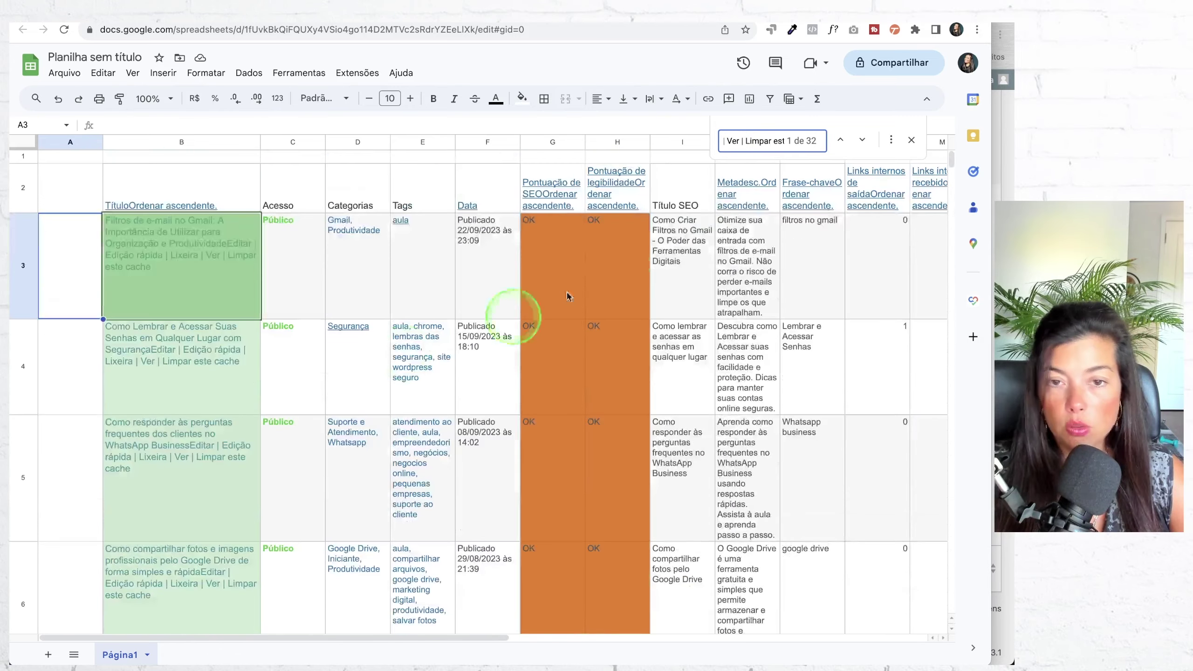
left_click(806, 150)
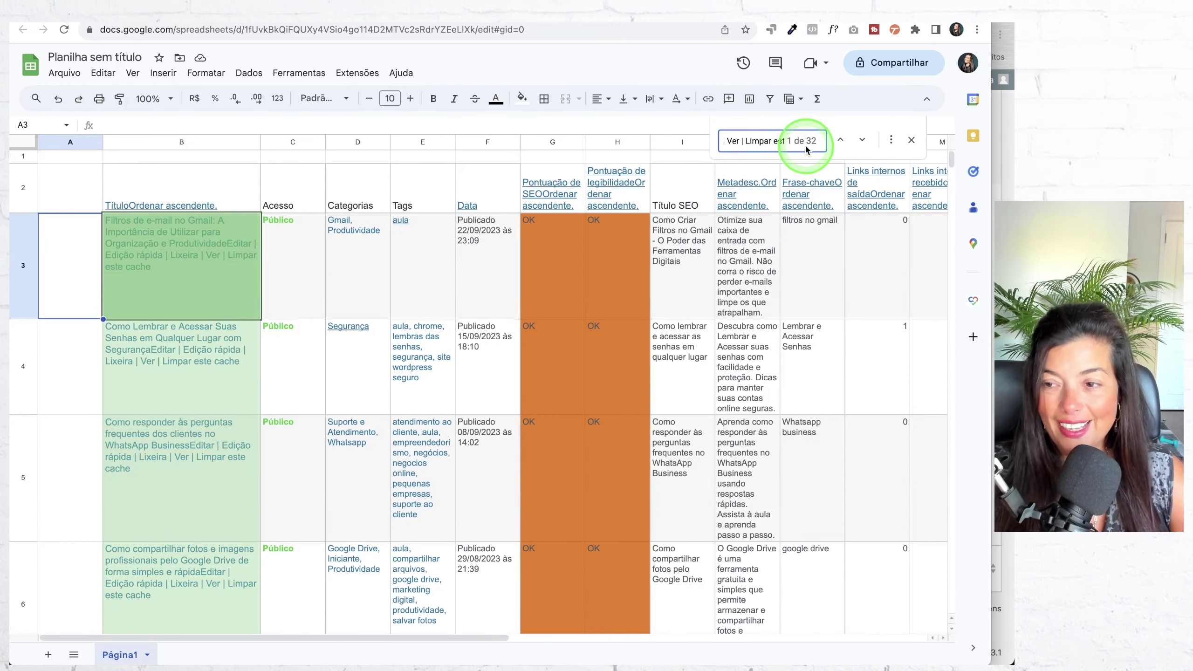
Remove every "Editar | Edição rápida | Lixeira | Ver | Limpar este cache" text from the sheet by replacing all matches with nothing
left_click(891, 139)
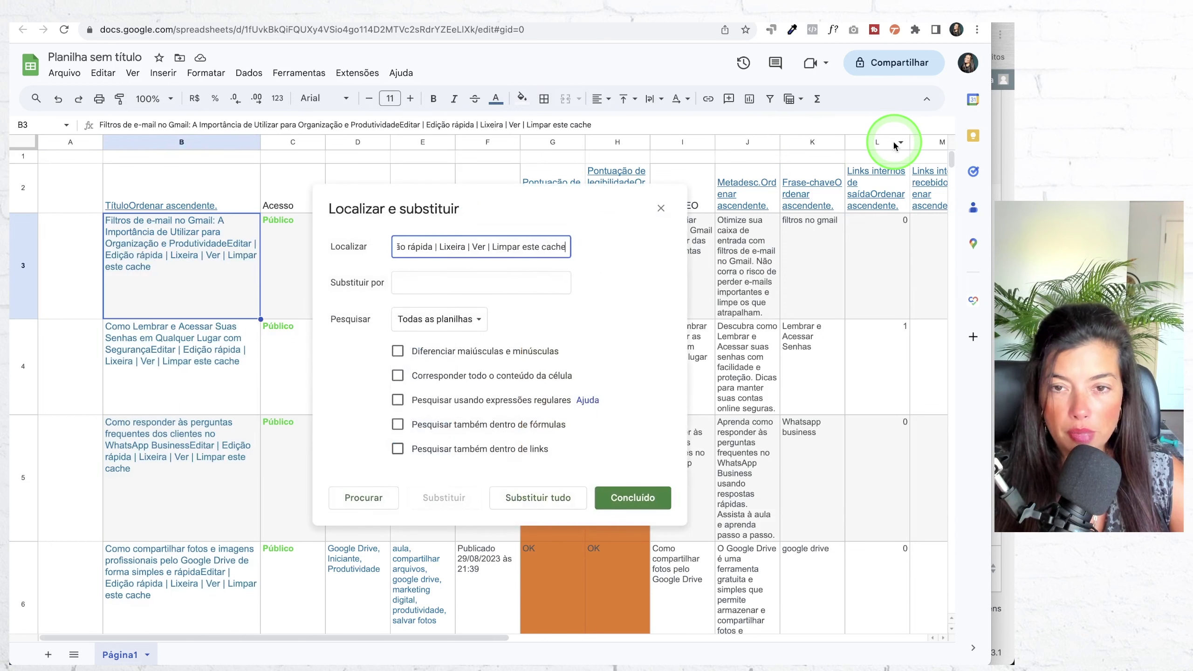
left_click(420, 282)
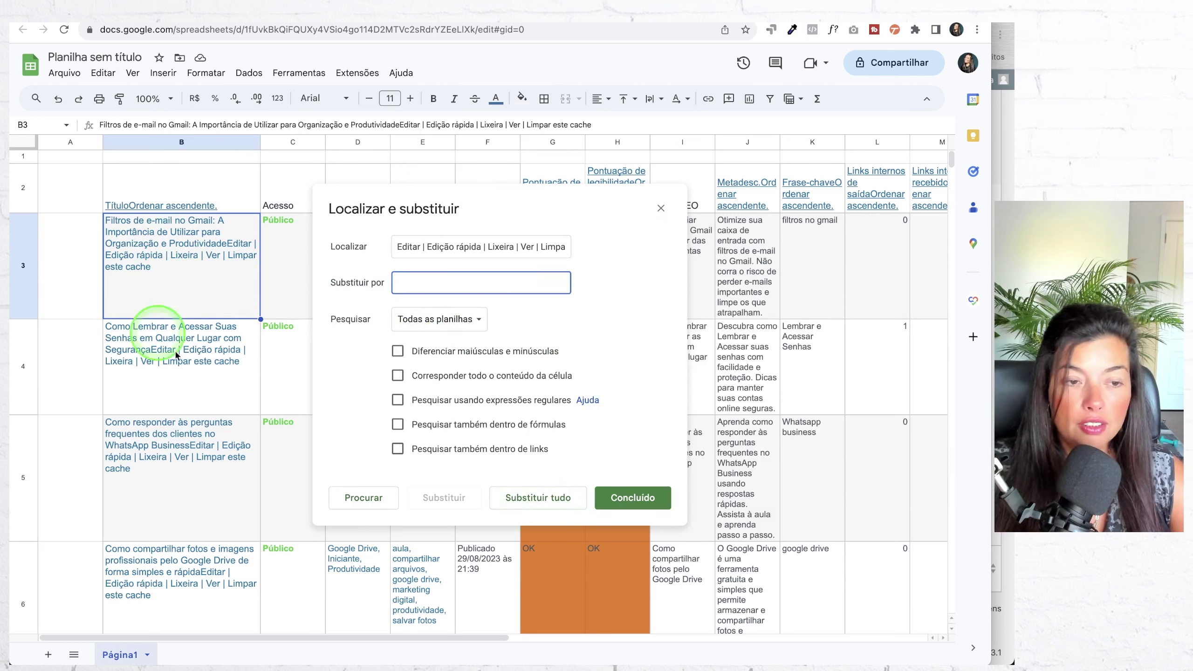
left_click(535, 498)
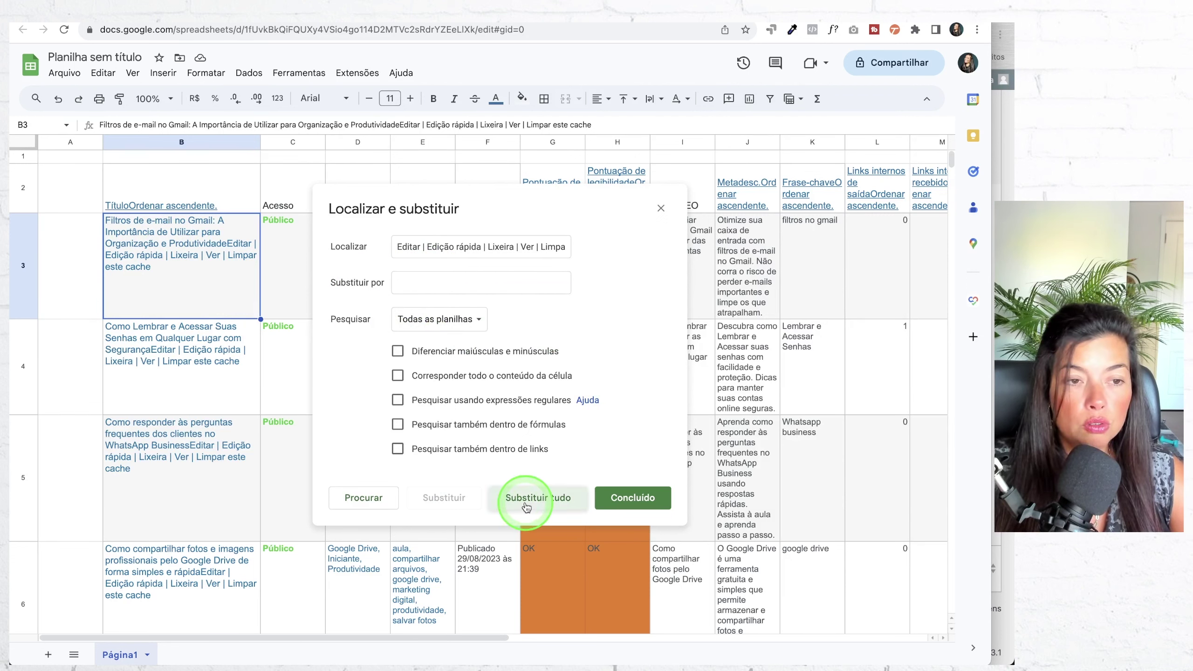
left_click(128, 229)
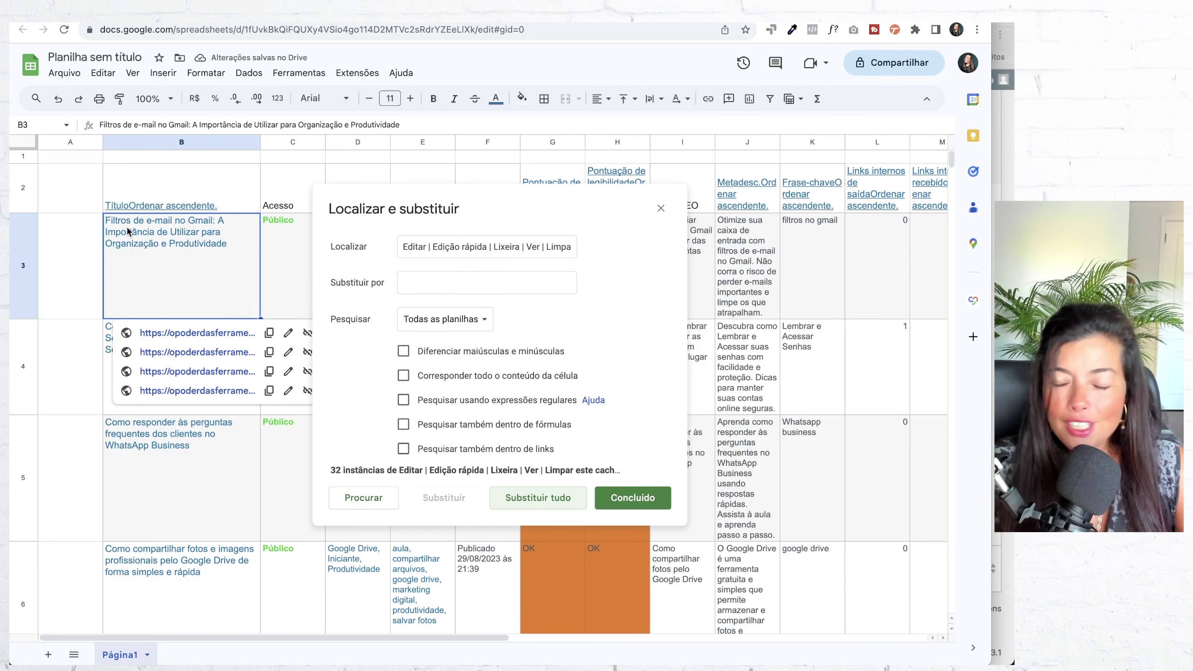
left_click(642, 500)
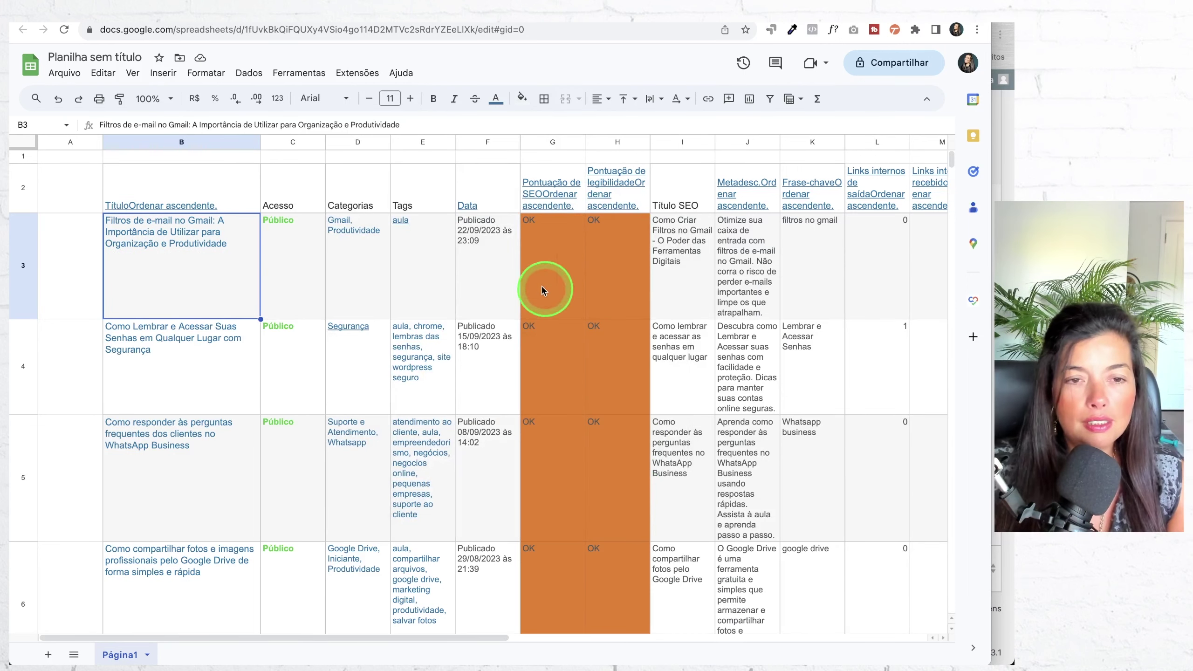
mouse_move(242, 265)
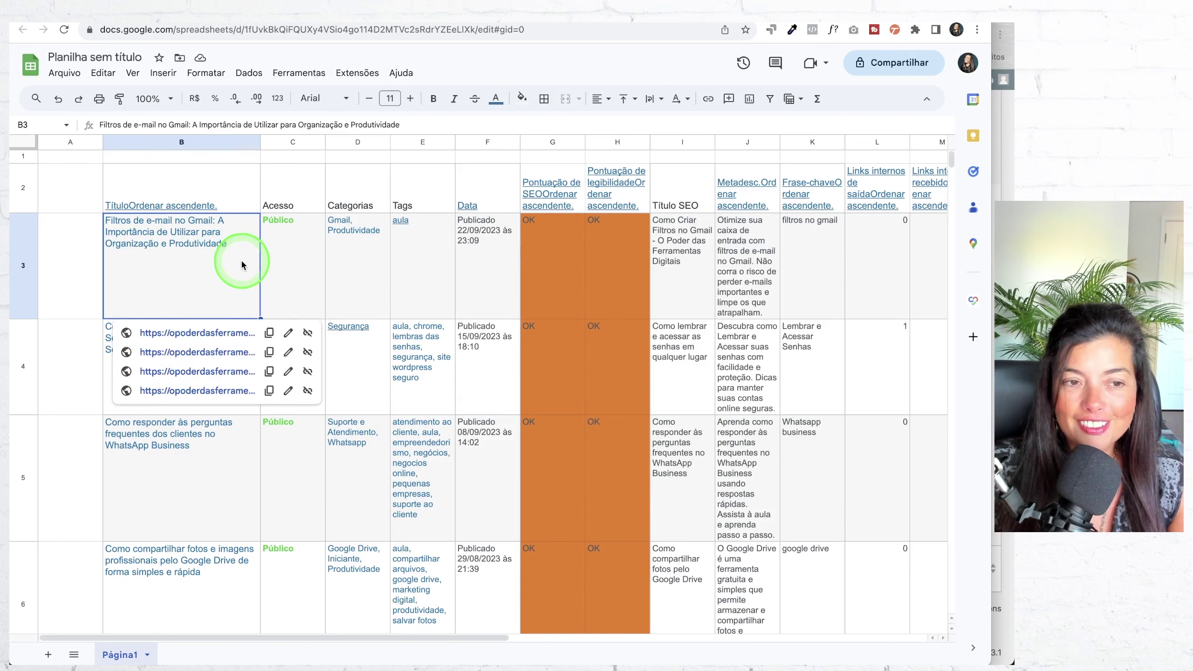
mouse_move(381, 277)
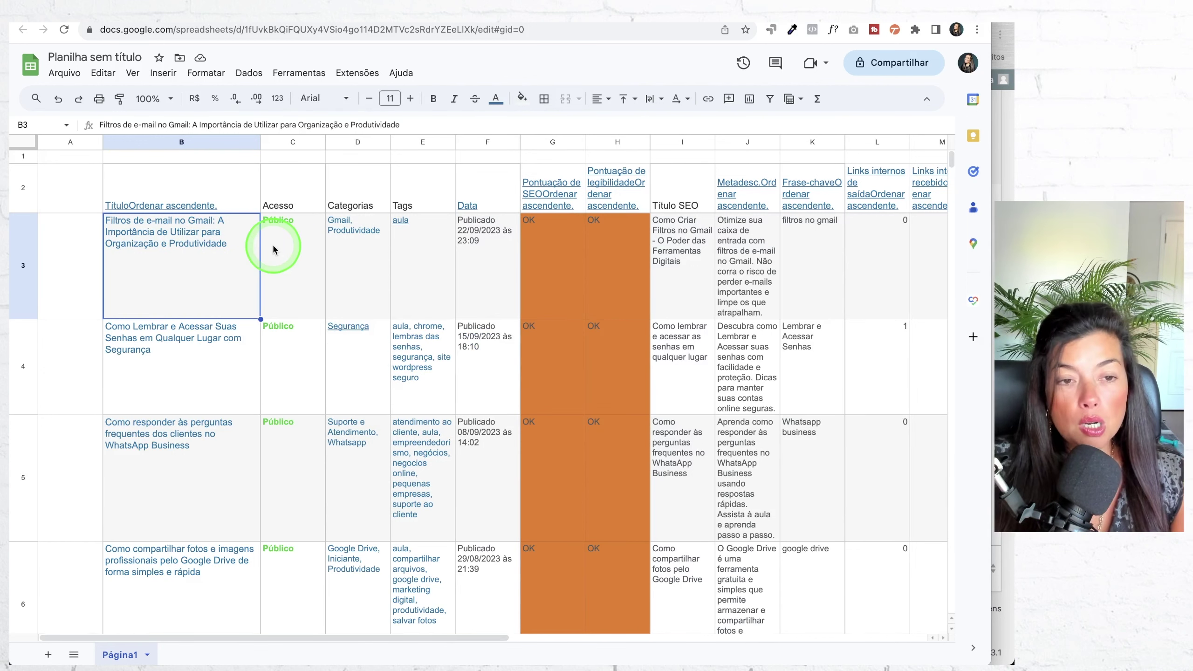
Replace all occurrences of "publicado" with nothing so the Data column keeps only dates and times
left_click(489, 258)
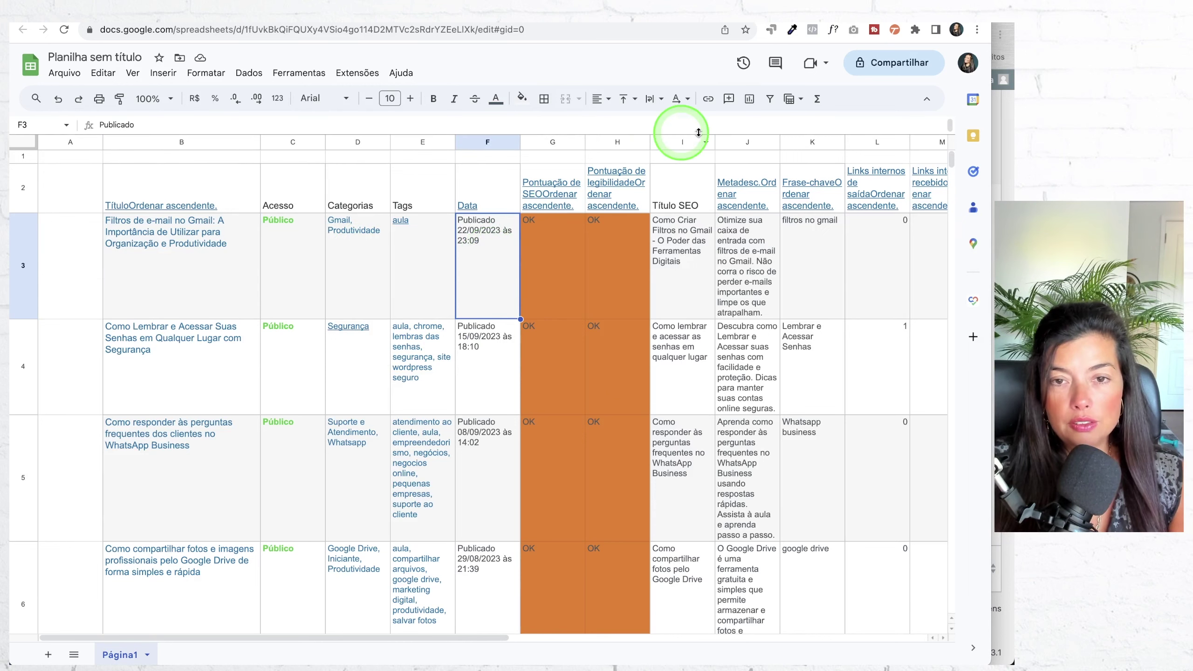
key("ctrl+f")
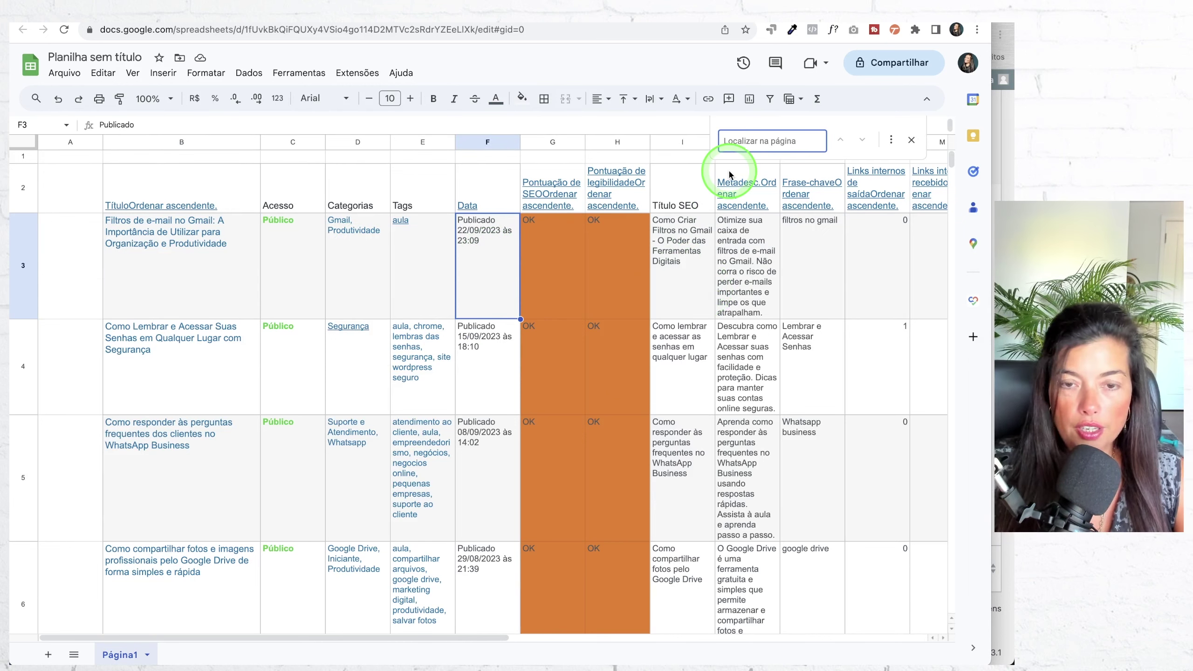
type("publicado")
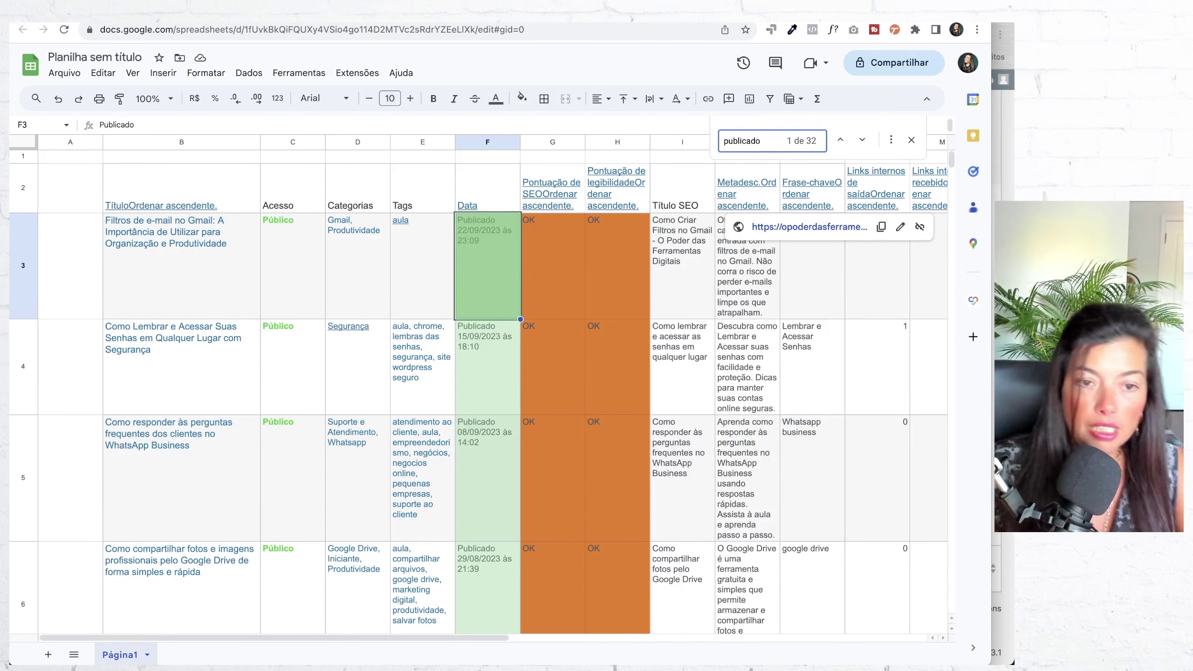
left_click(891, 139)
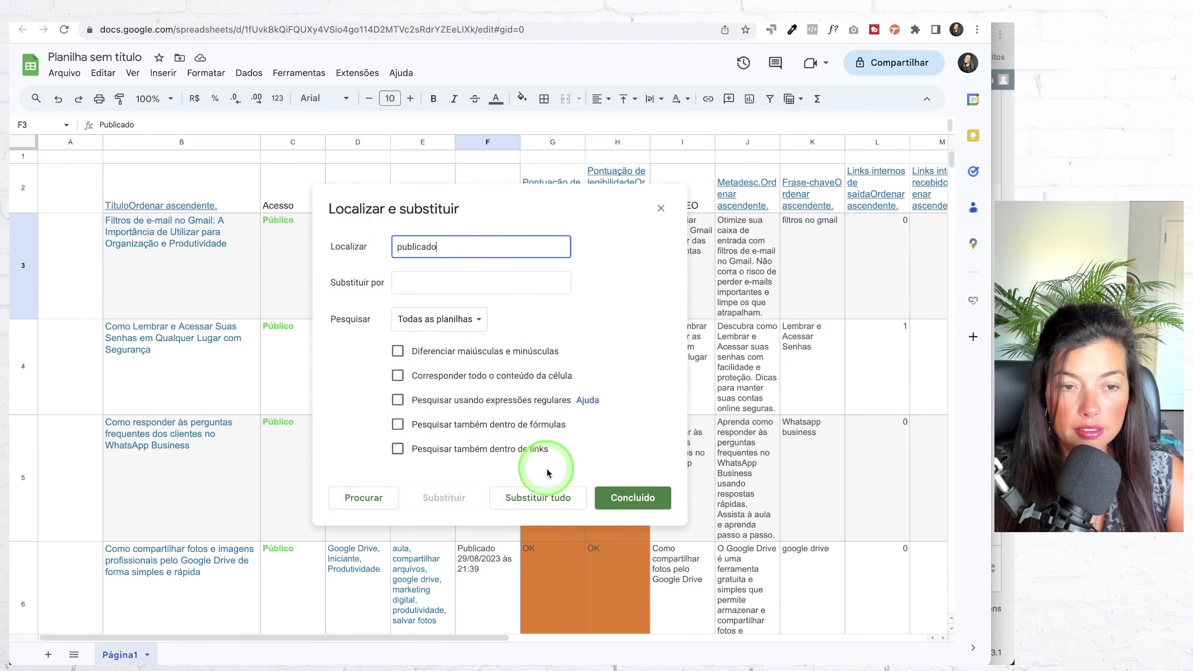
left_click(548, 498)
left_click(617, 498)
left_click(483, 263)
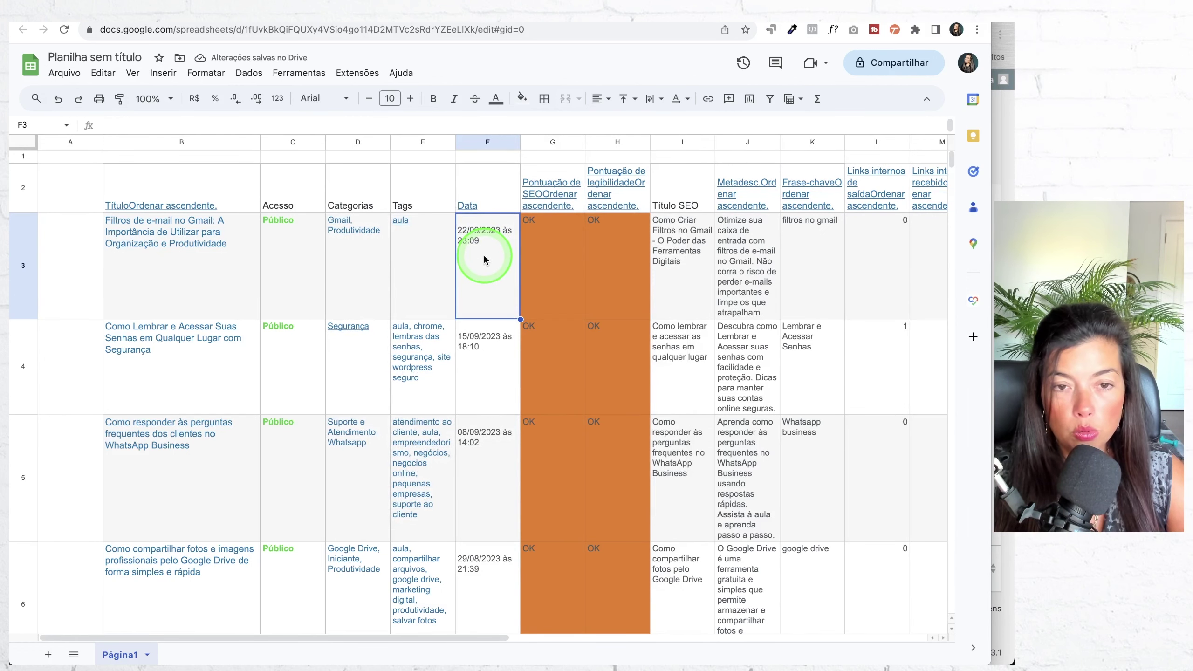
Narrow the Acesso column to its content, and widen Metadesc. to about three times and Título SEO to about twice their widths
left_click(353, 155)
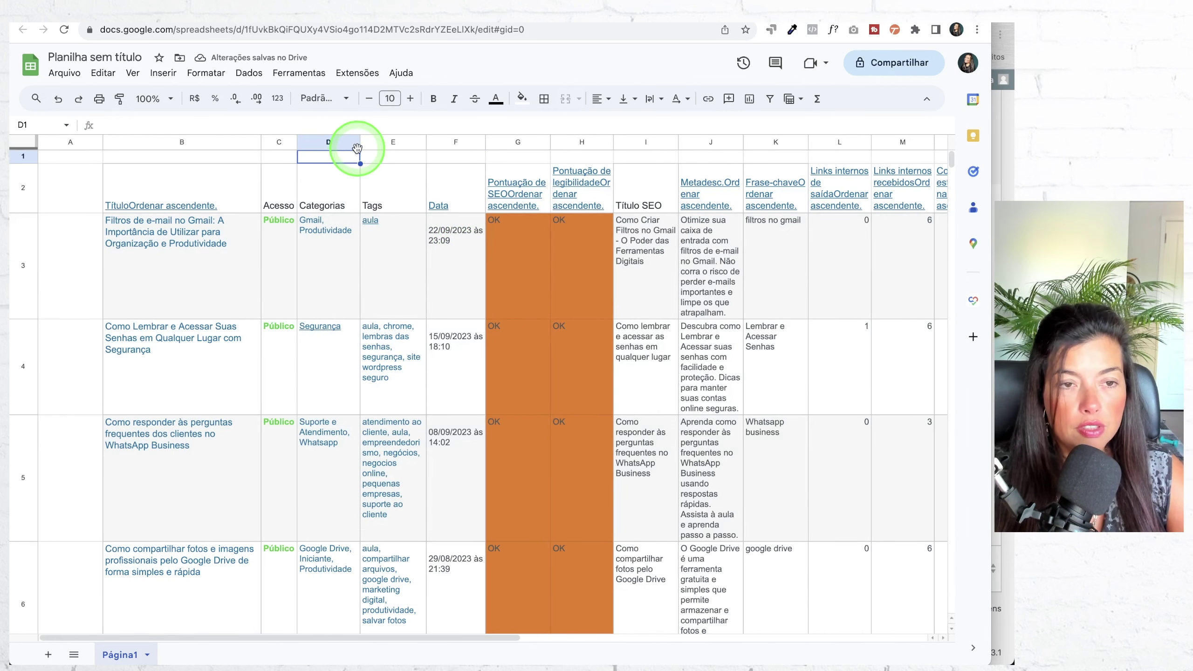
left_click_drag(744, 142, 819, 139)
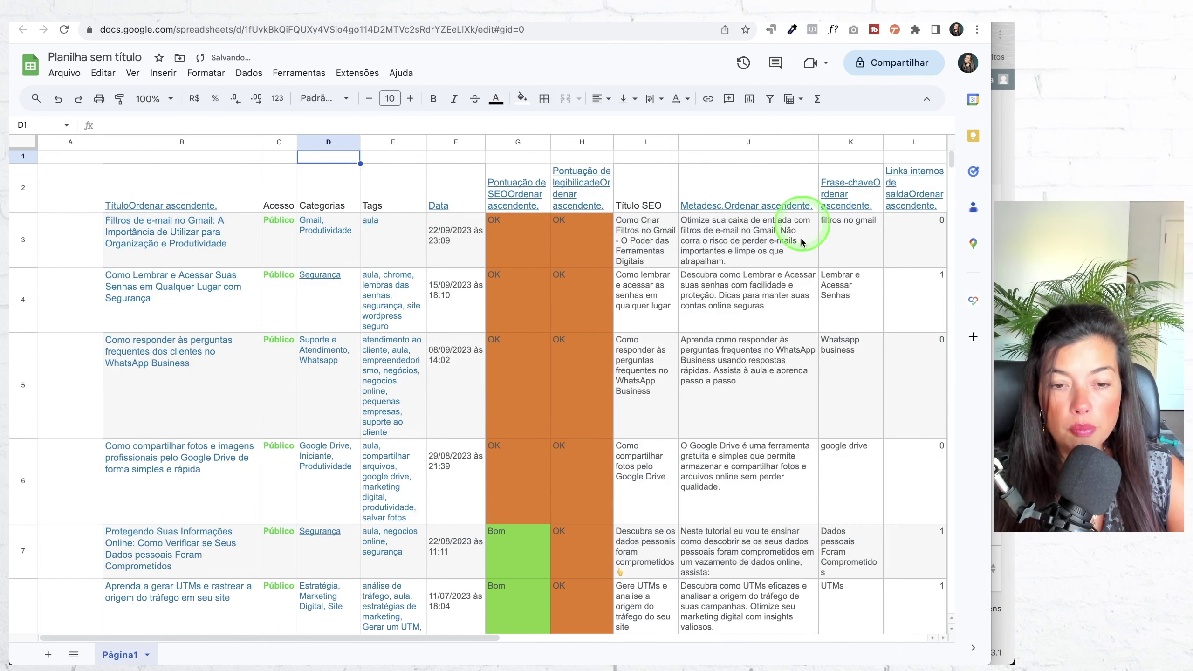
scroll(798, 256, "right", 10)
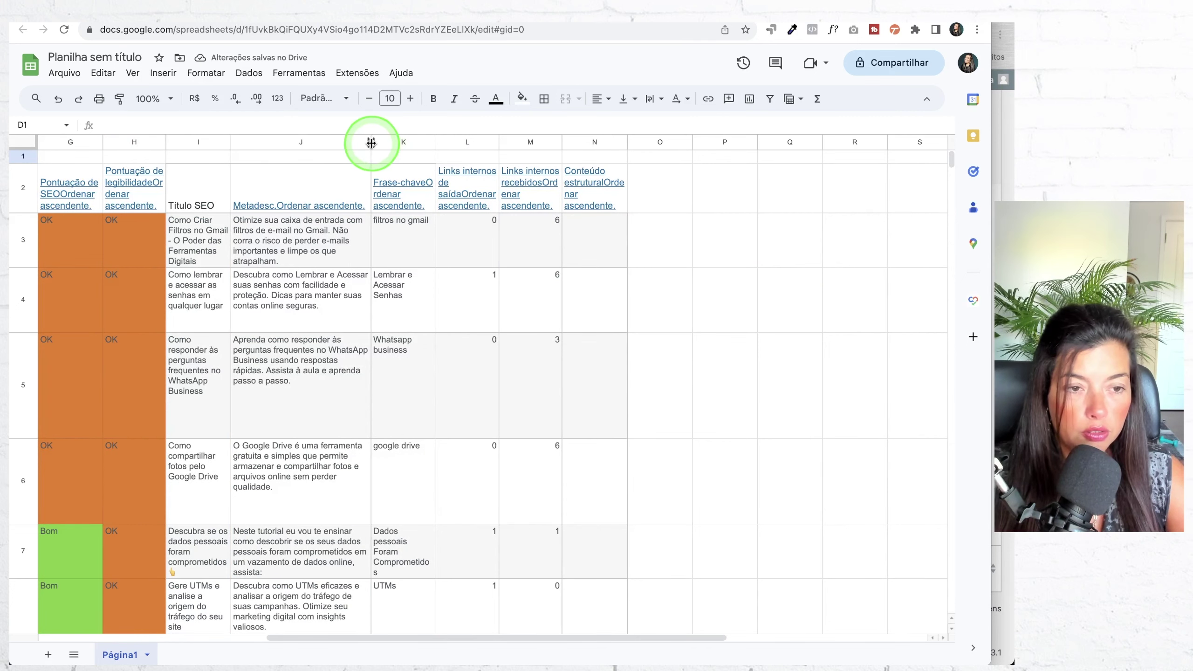
left_click_drag(371, 143, 420, 141)
left_click_drag(231, 142, 290, 142)
left_click(572, 207)
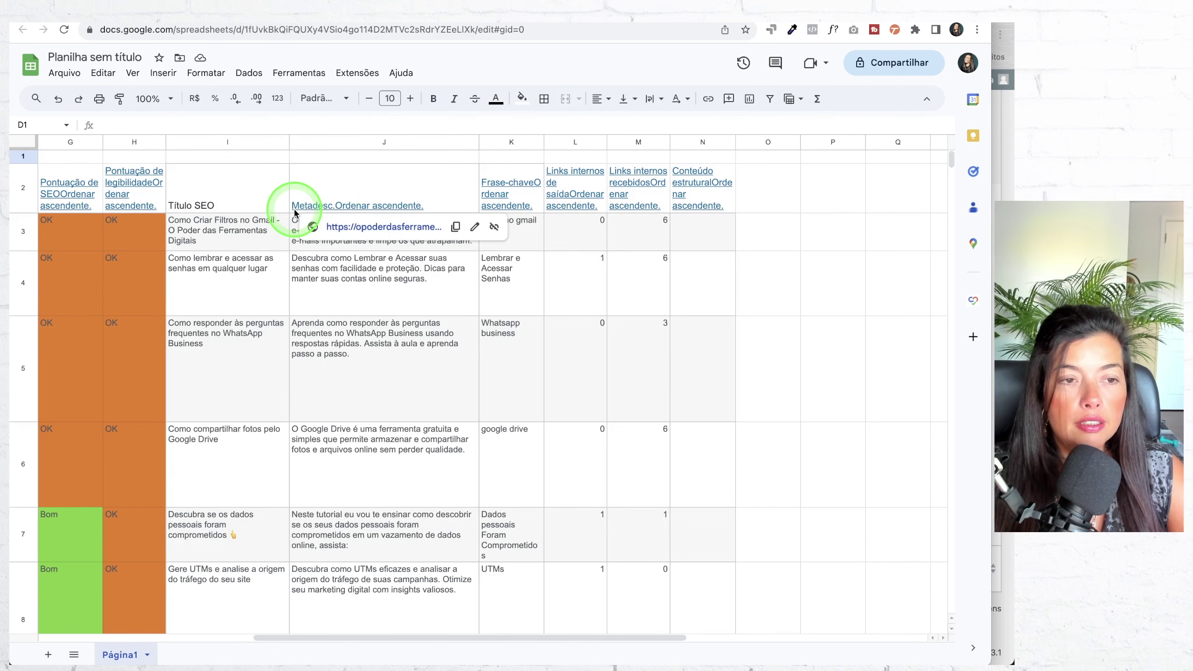
Strip the "ordenar ascendente" text from the column headers by replacing all its occurrences with nothing
scroll(121, 193, "left", 8)
scroll(120, 193, "left", 2)
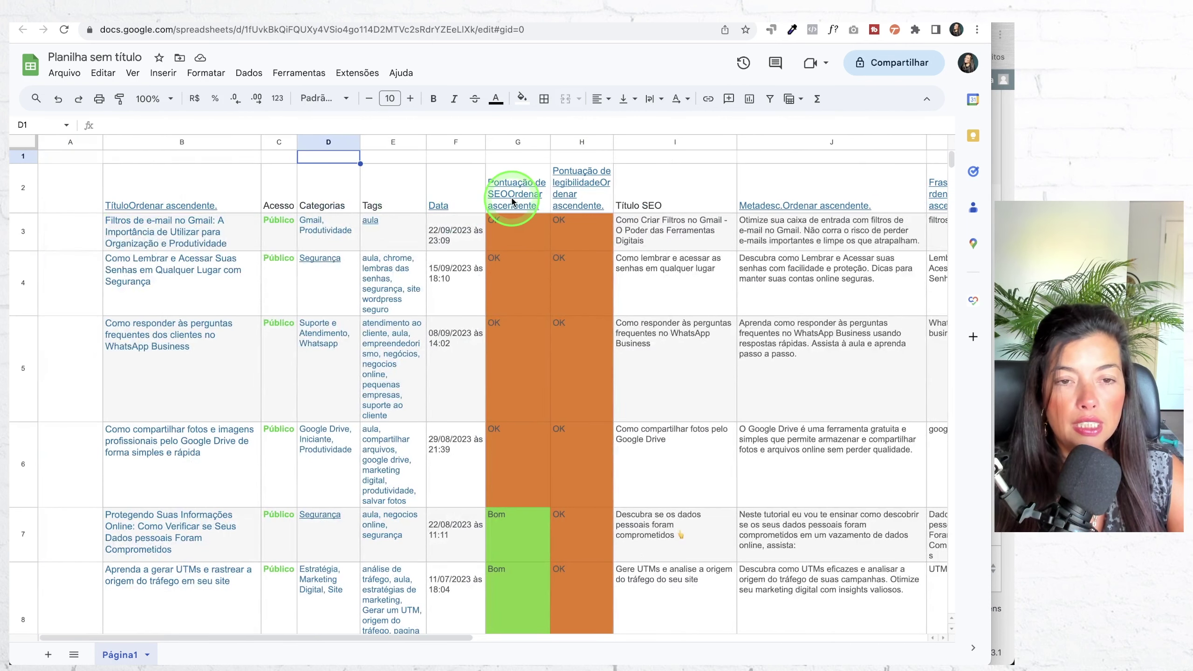
scroll(579, 202, "right", 5)
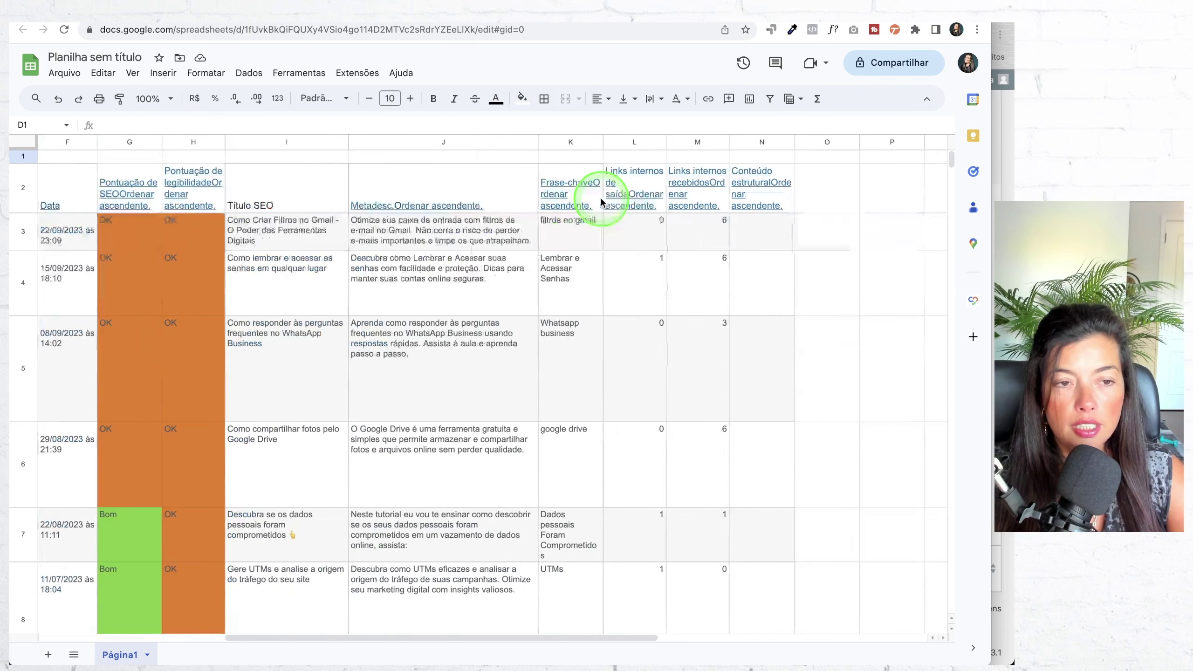
key("ctrl+f")
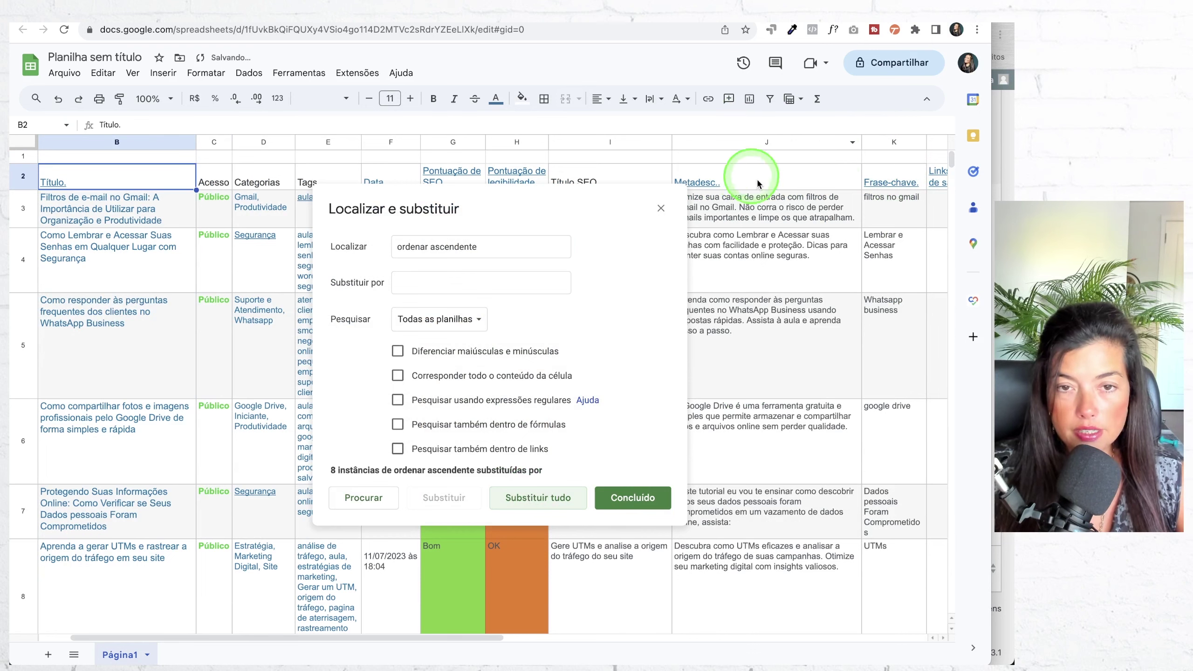
left_click(763, 186)
left_click(633, 498)
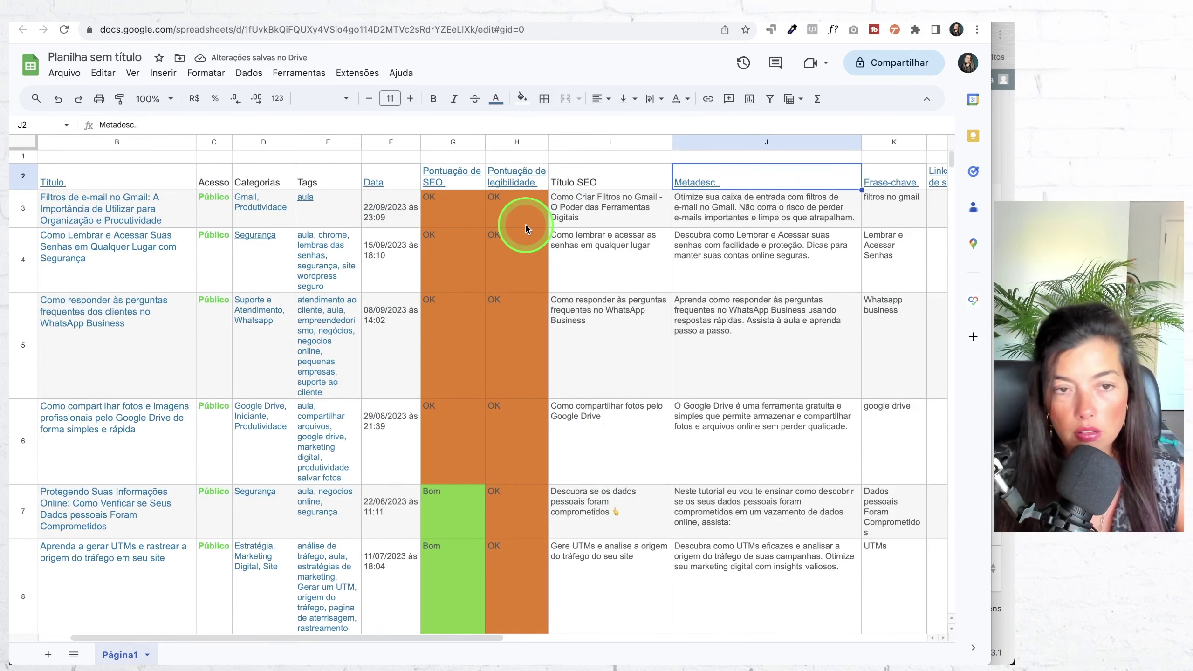
scroll(522, 228, "right", 3)
scroll(526, 229, "right", 5)
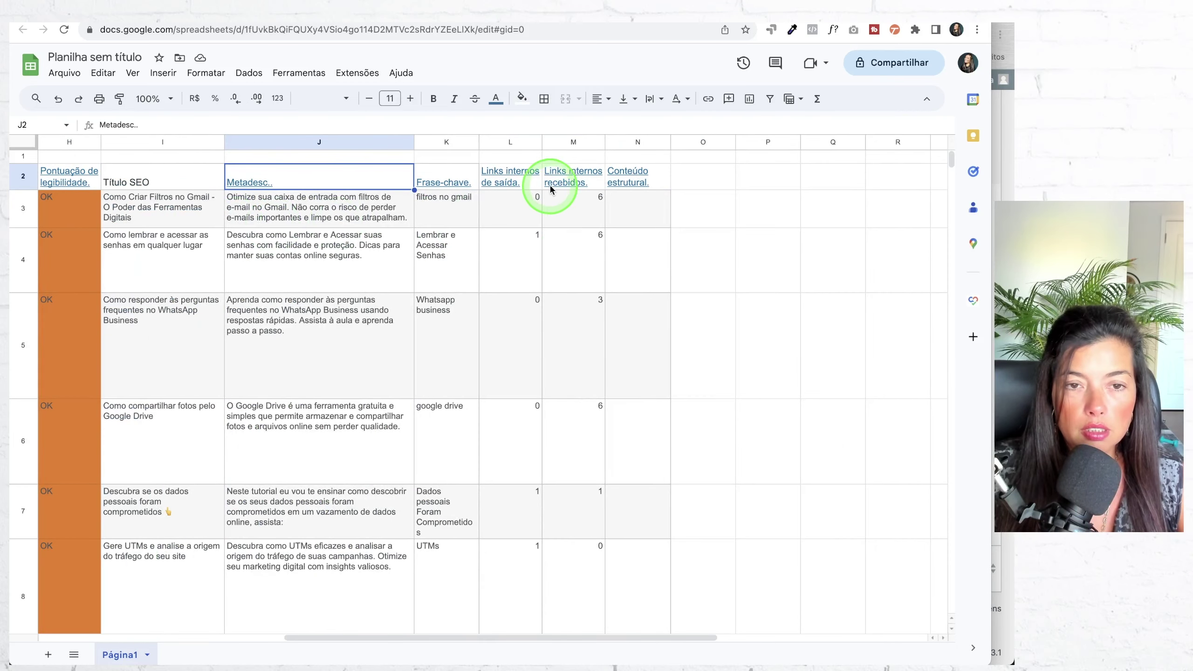
mouse_move(554, 188)
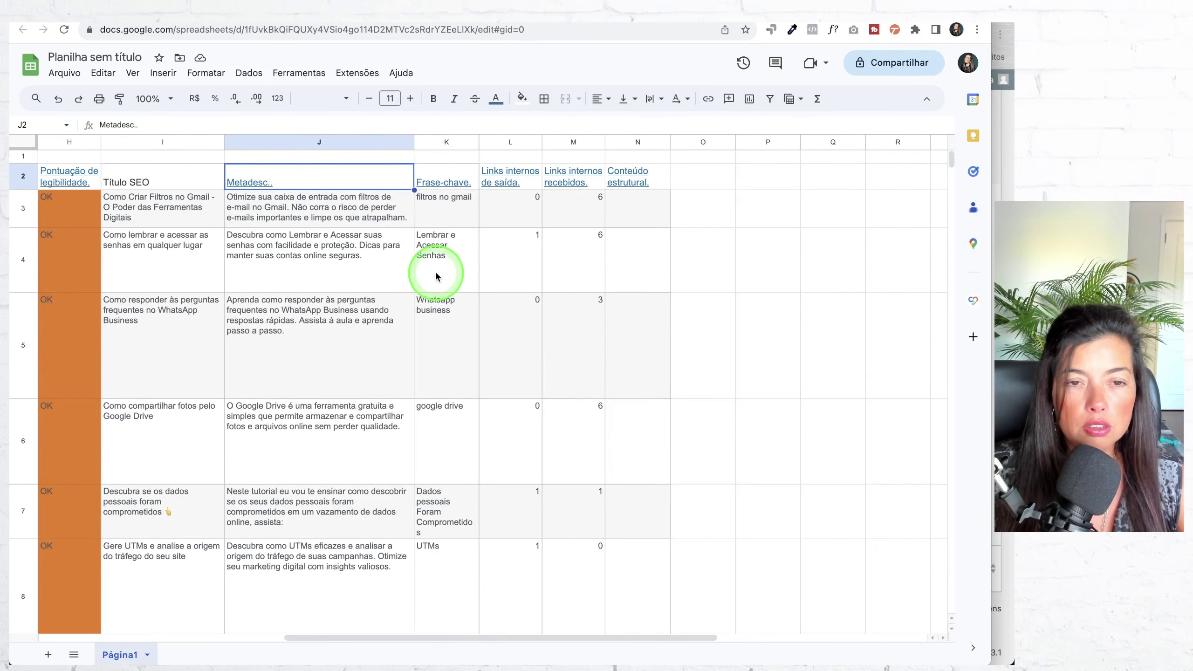
scroll(436, 277, "left", 8)
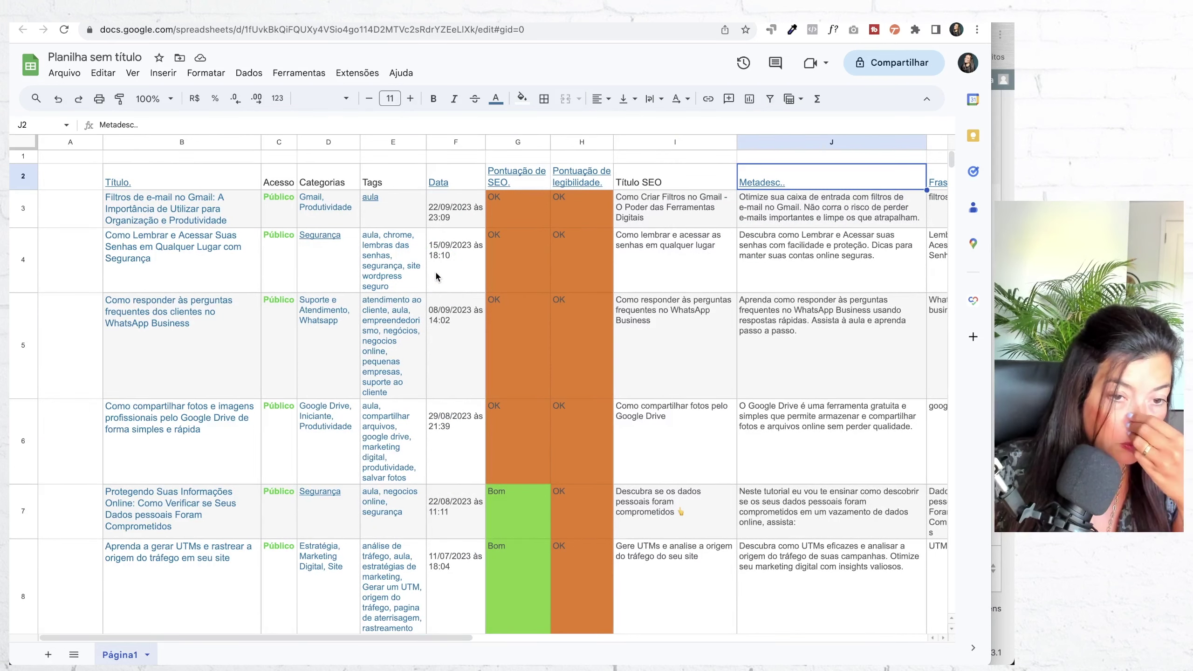
scroll(436, 276, "right", 5)
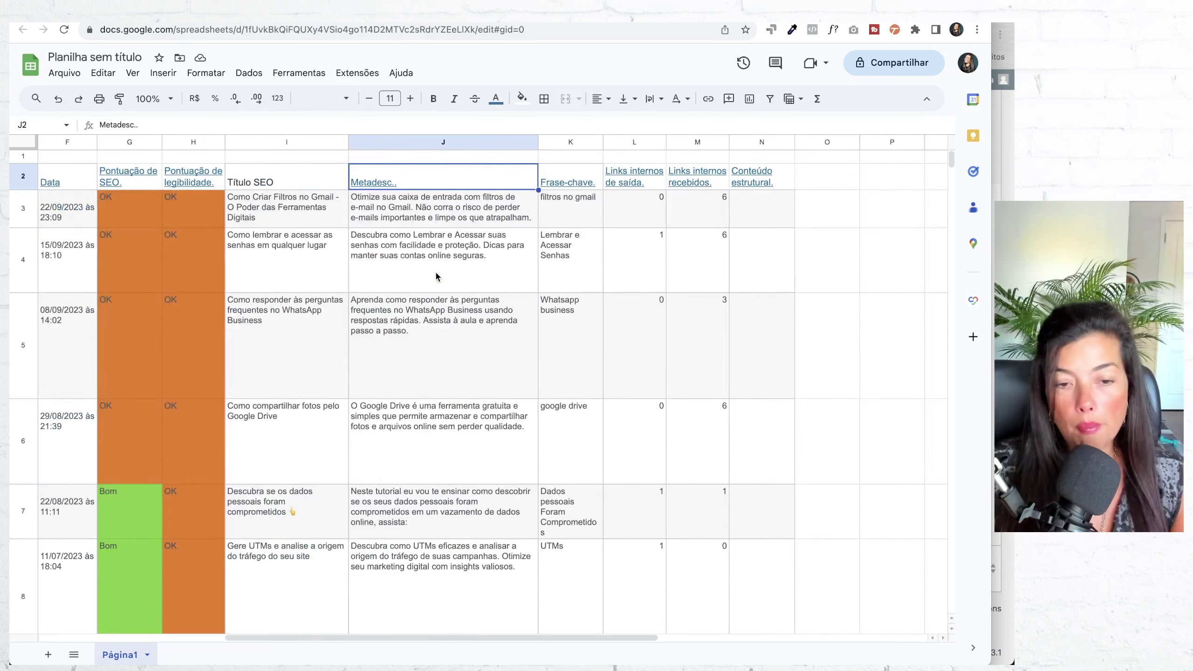
Switch to the WordPress posts list, hide its Título SEO, Metadesc., Frase-chave and Conteúdo estrutural columns, and apply the display settings
left_click(1003, 204)
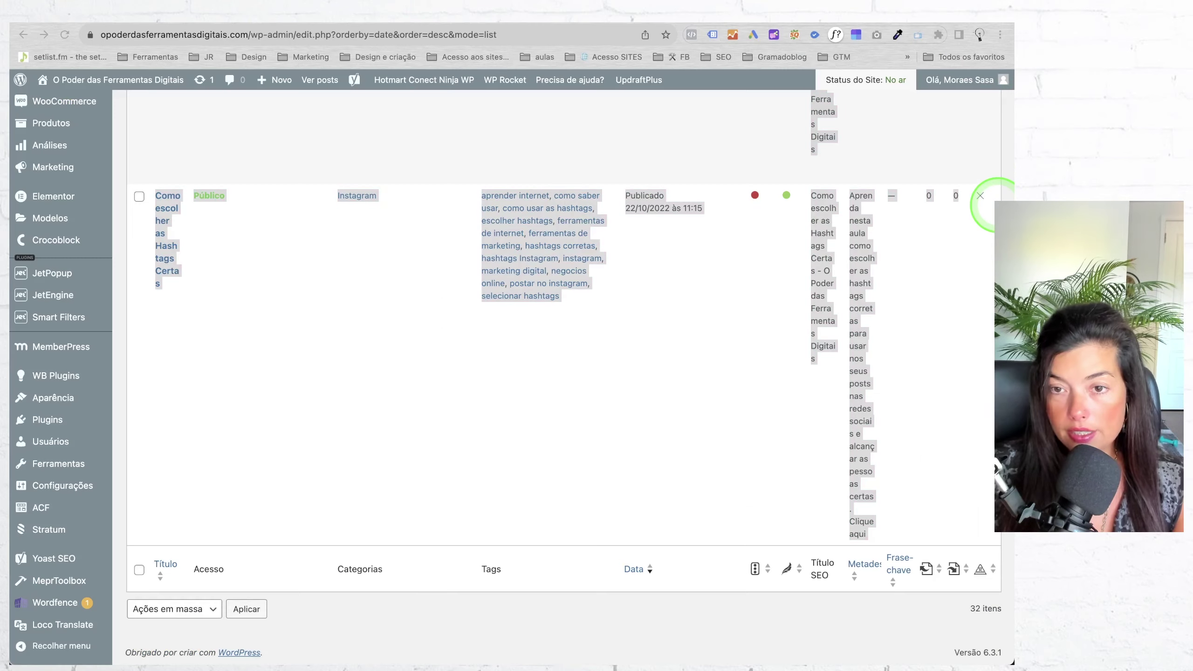
scroll(771, 239, "up", 10)
scroll(768, 239, "up", 15)
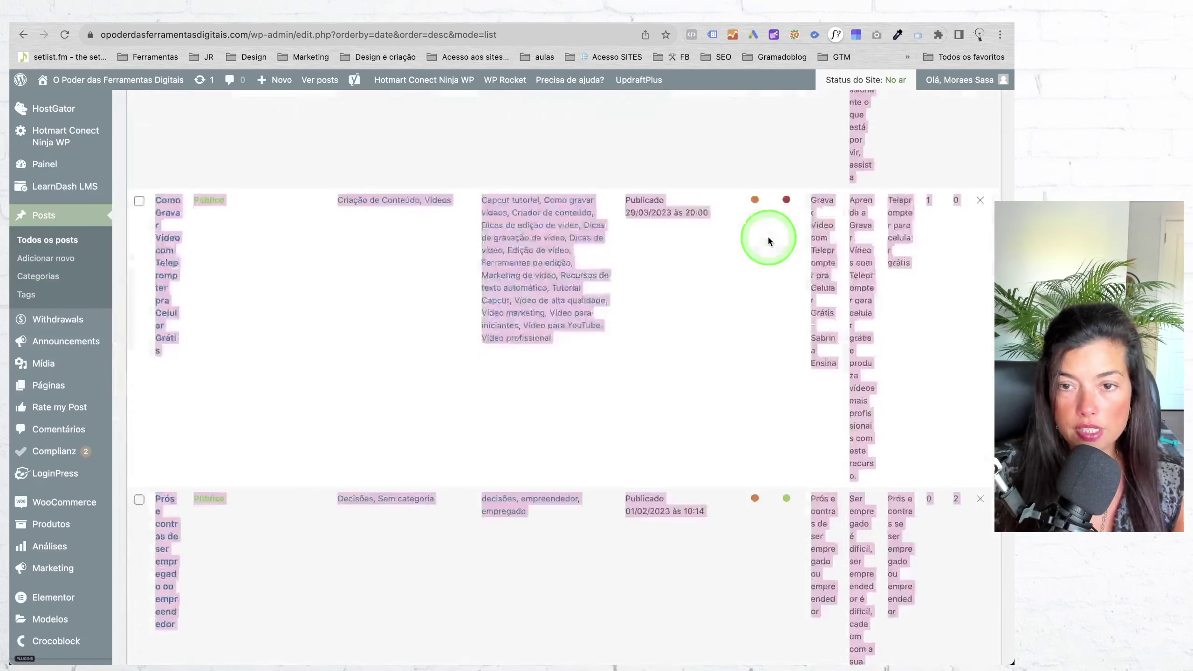
left_click(764, 372)
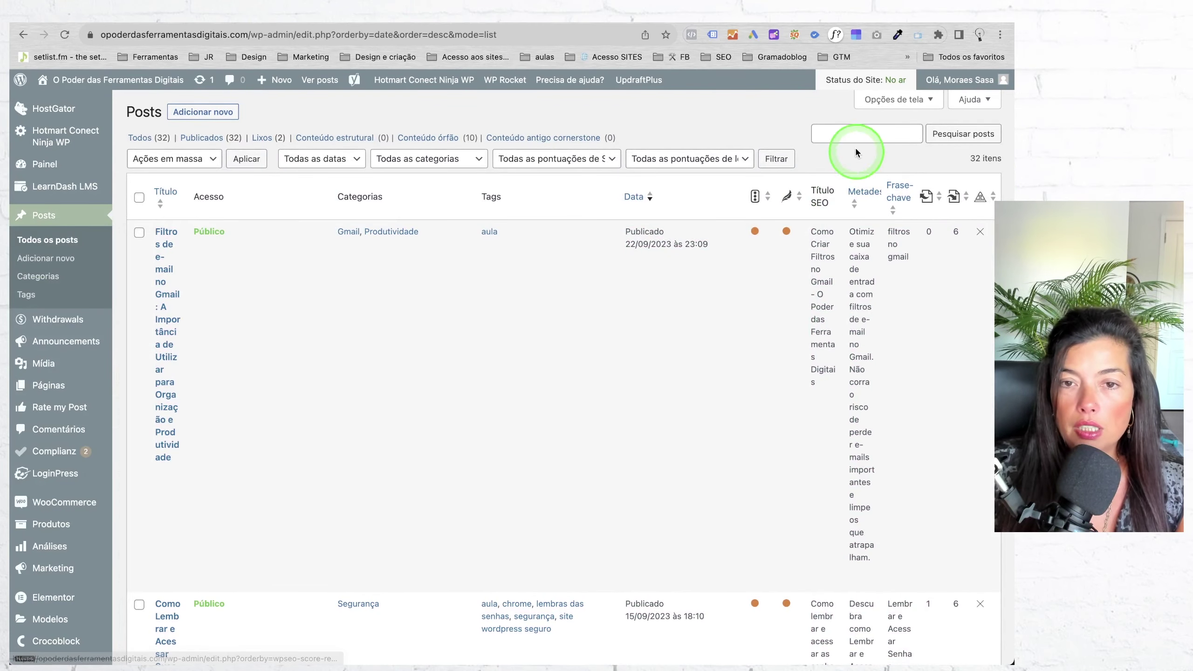
left_click(893, 100)
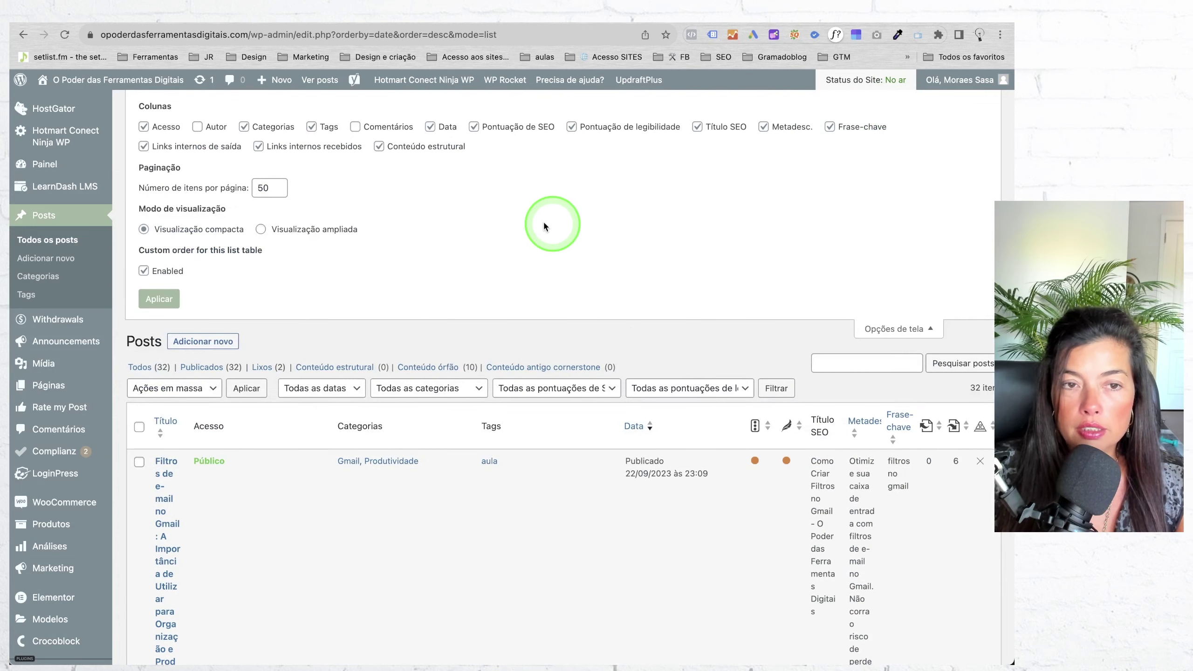
left_click(698, 128)
left_click(764, 127)
left_click(831, 128)
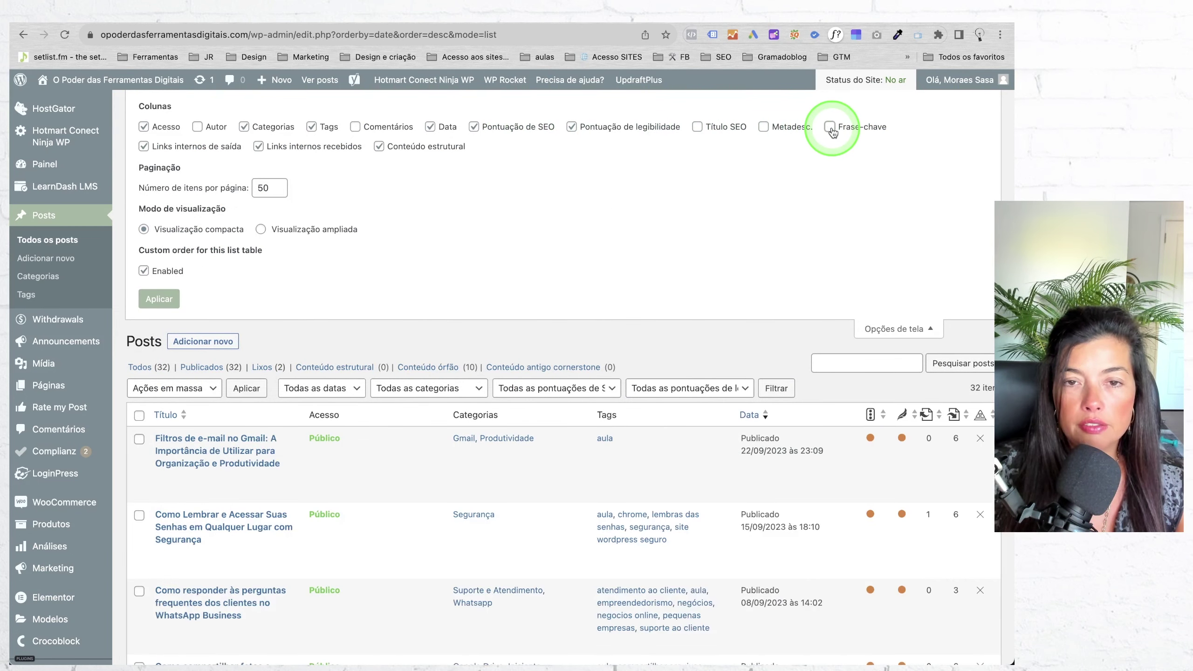
left_click(379, 148)
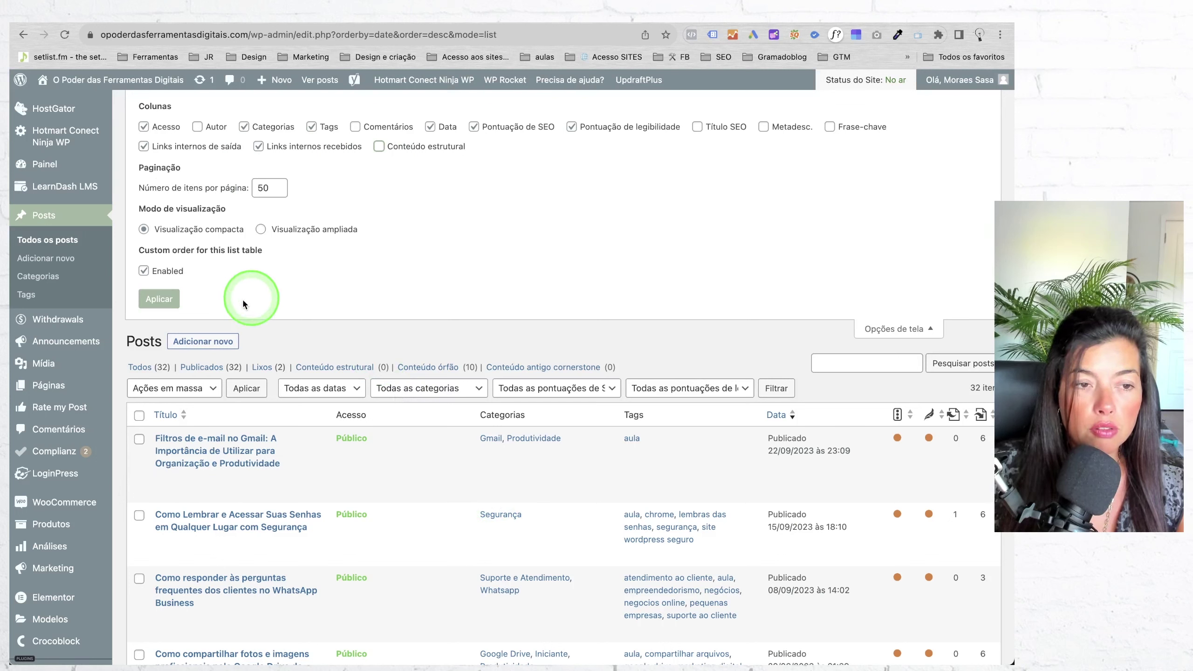
left_click(158, 298)
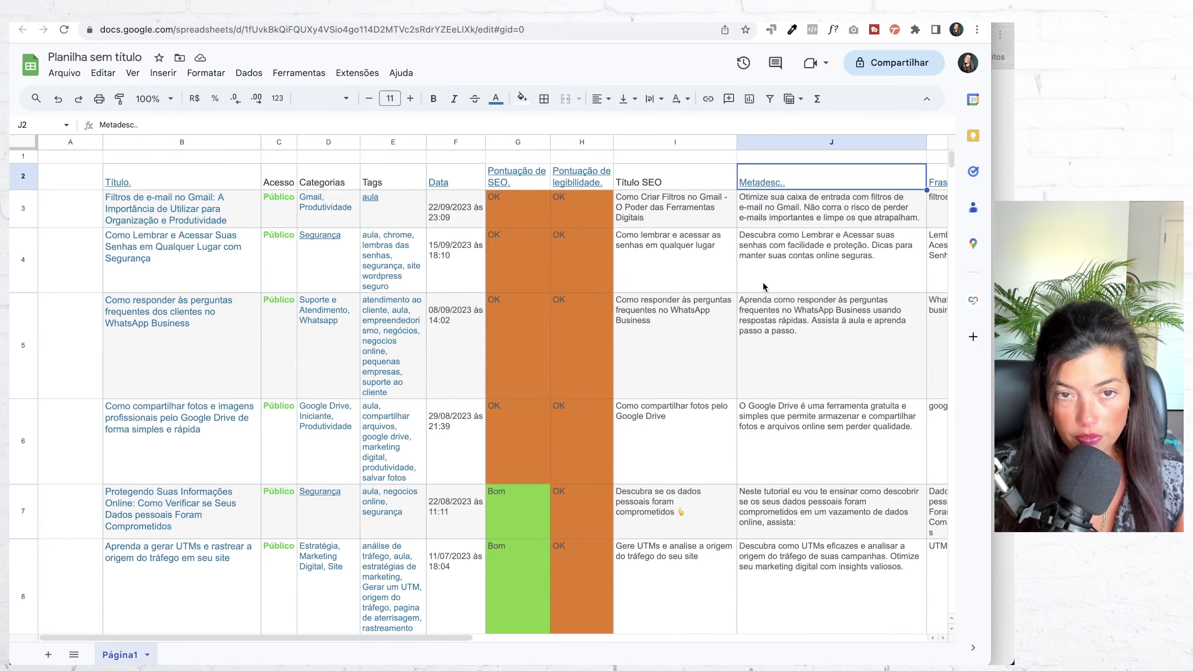
Widen the Título column B by about a fifth of its width
left_click(32, 149)
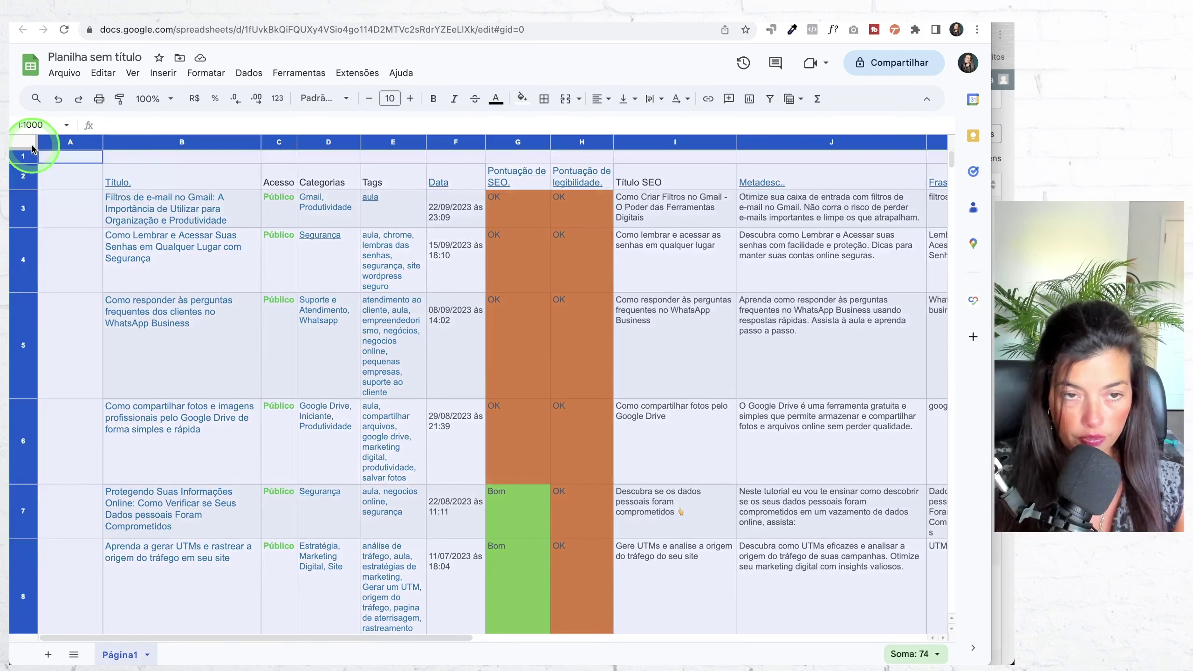
left_click(378, 221)
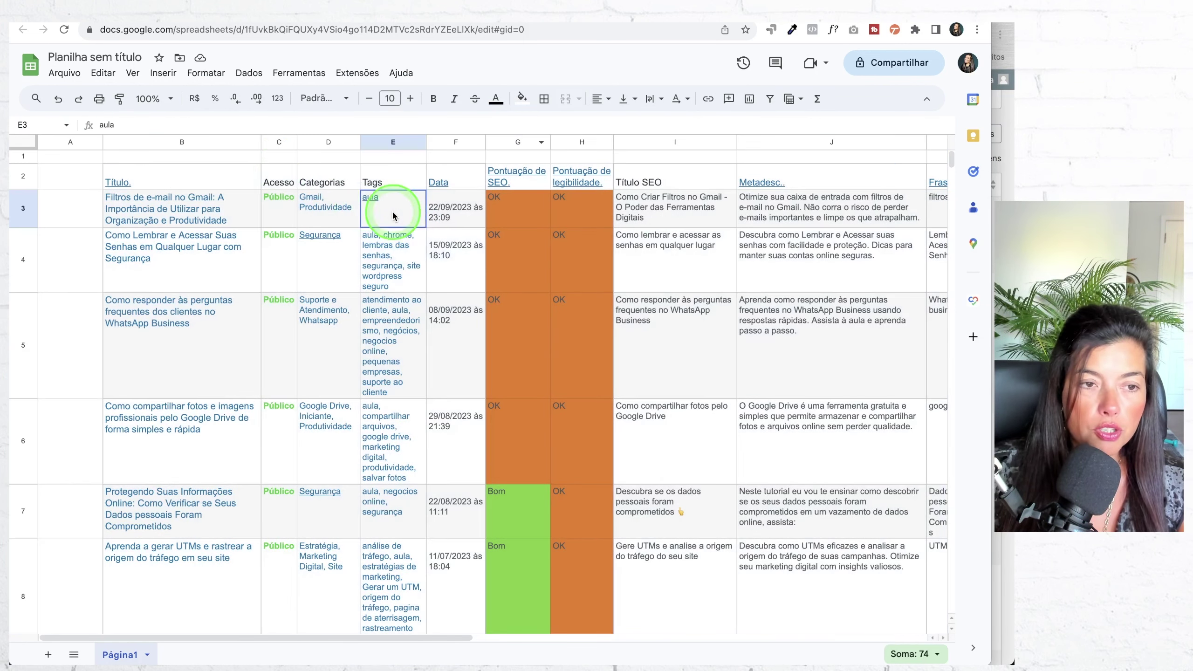
left_click_drag(261, 142, 292, 142)
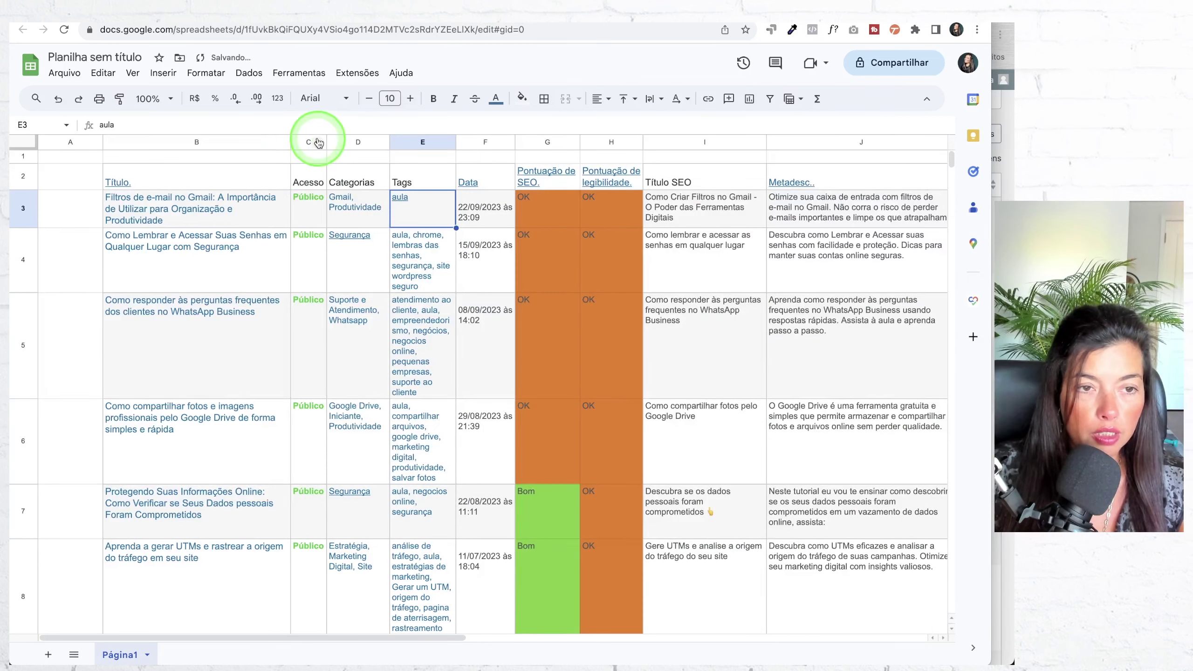
Widen the Tags column by about two thirds and the Data column by about half
right_click(305, 143)
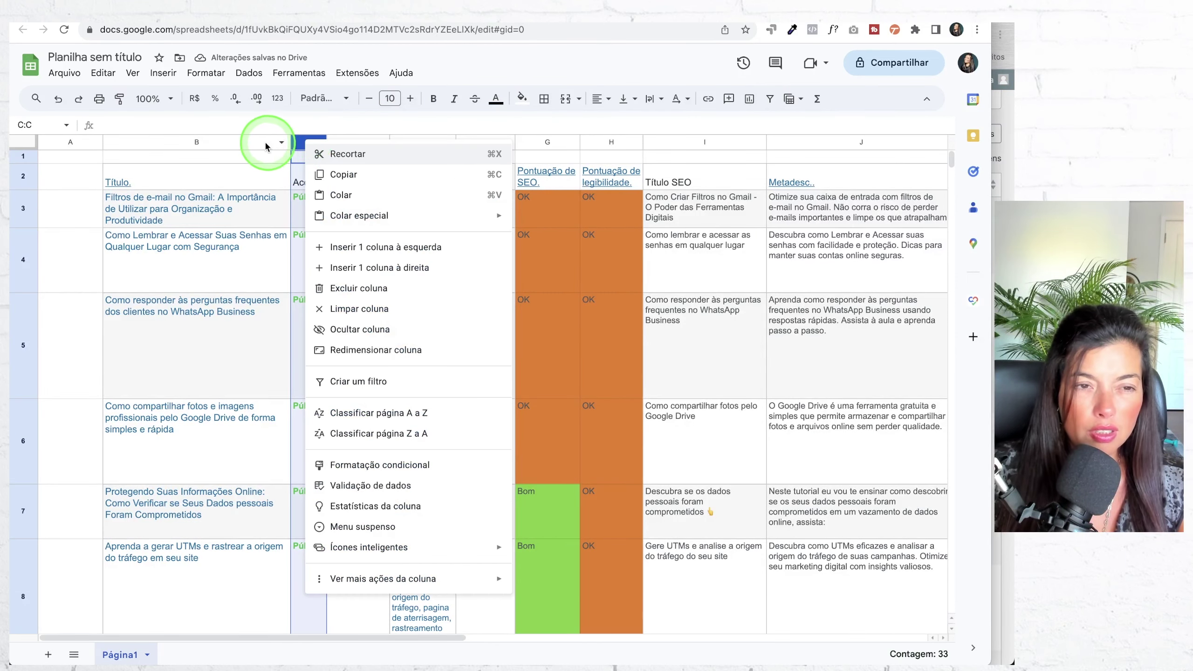
left_click(280, 144)
left_click_drag(326, 142, 346, 142)
double_click(346, 142)
left_click_drag(456, 142, 480, 142)
left_click_drag(482, 142, 502, 142)
left_click_drag(561, 142, 595, 141)
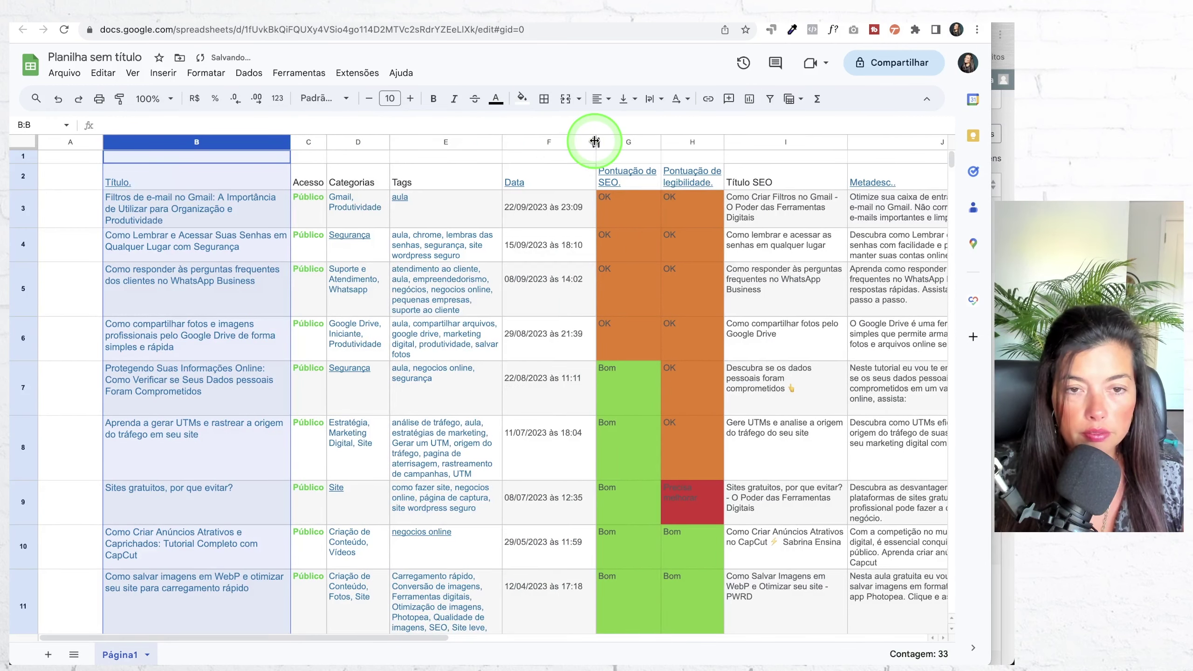
Widen both the Título SEO and Metadesc. columns by about a third of their widths
scroll(595, 141, "right", 5)
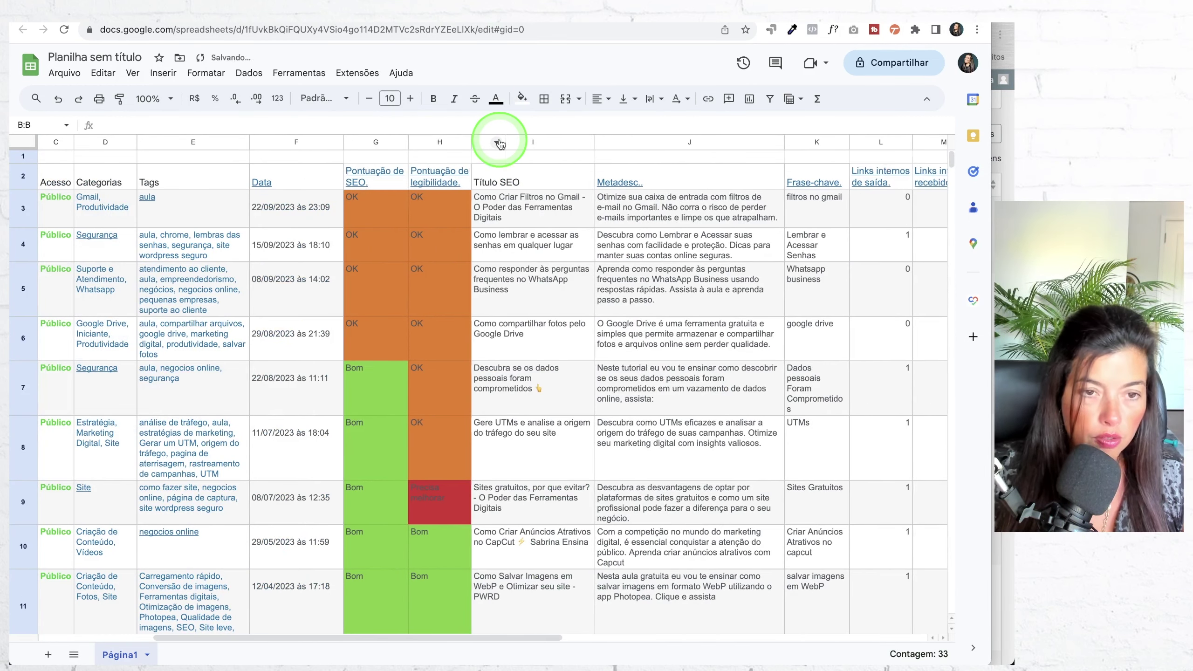
left_click_drag(595, 141, 641, 141)
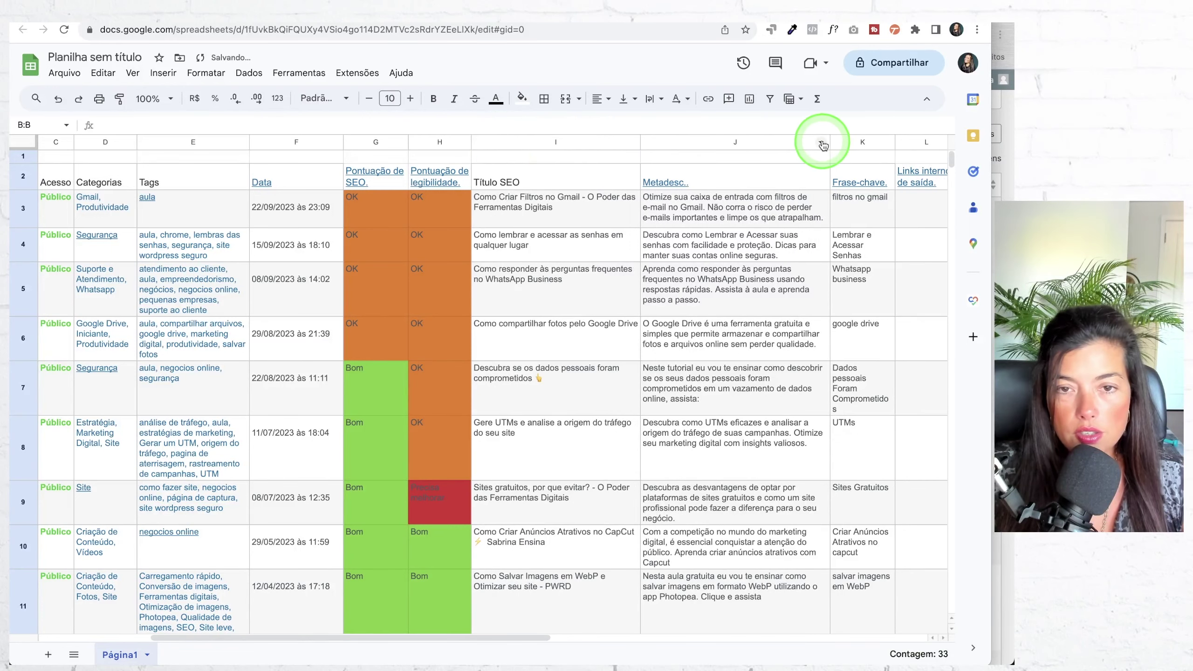
left_click_drag(830, 141, 897, 142)
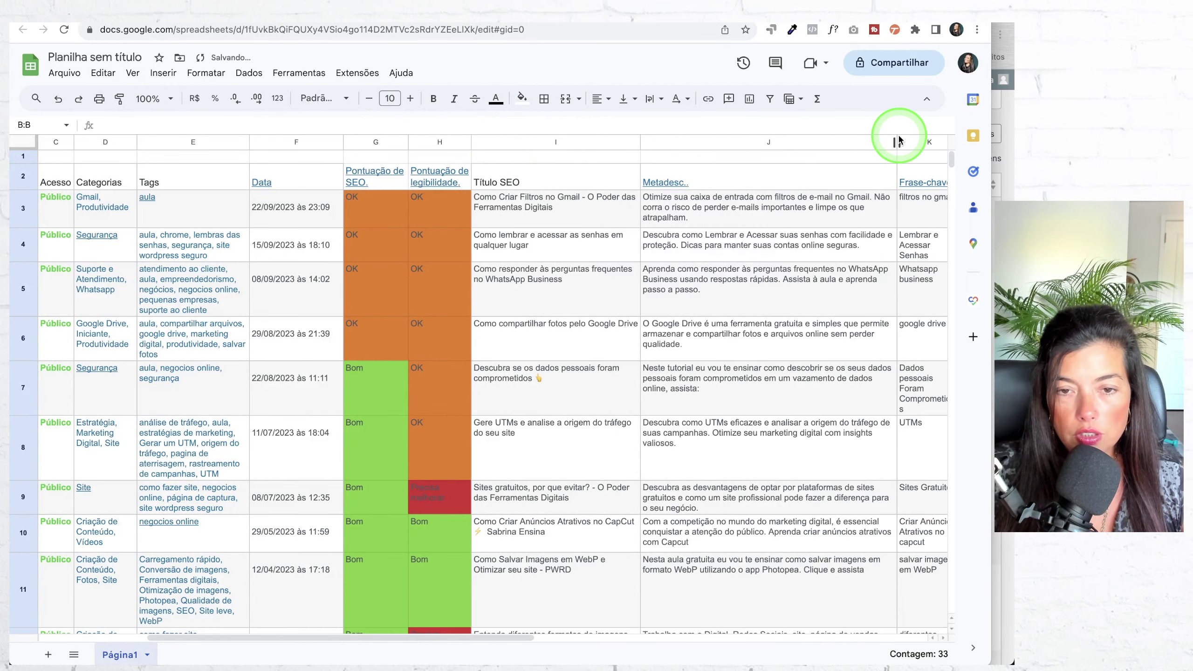
scroll(868, 162, "right", 10)
scroll(621, 147, "left", 15)
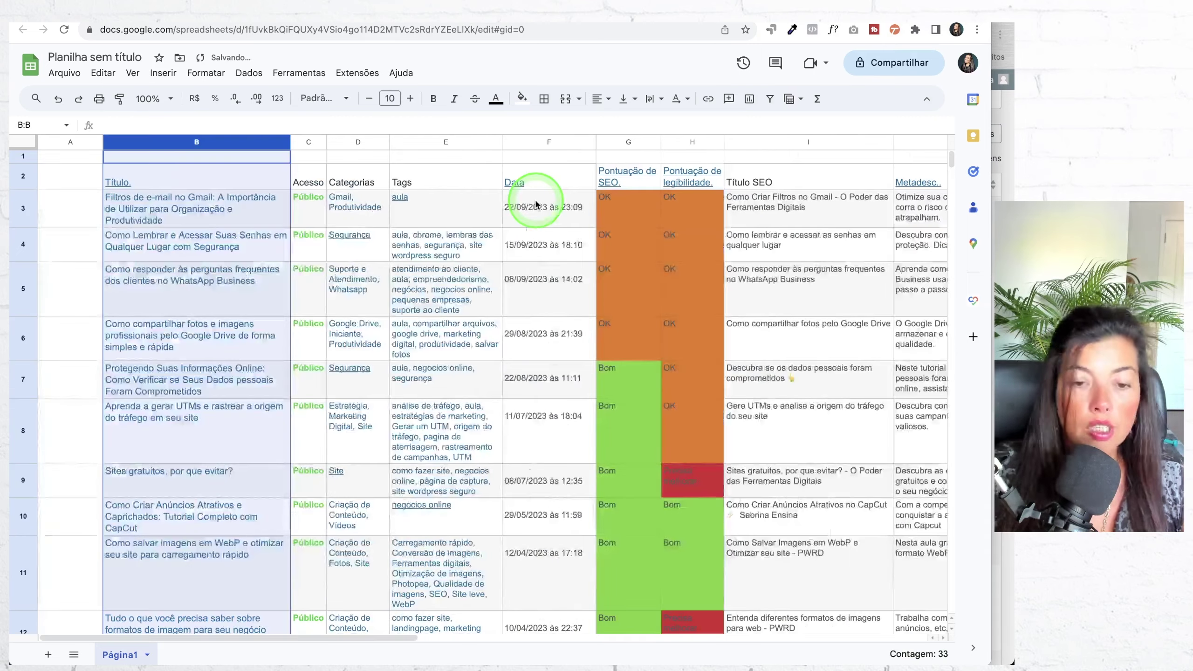
Try Montserrat on the whole sheet, settling on Nunito as the font for all cells
left_click(22, 141)
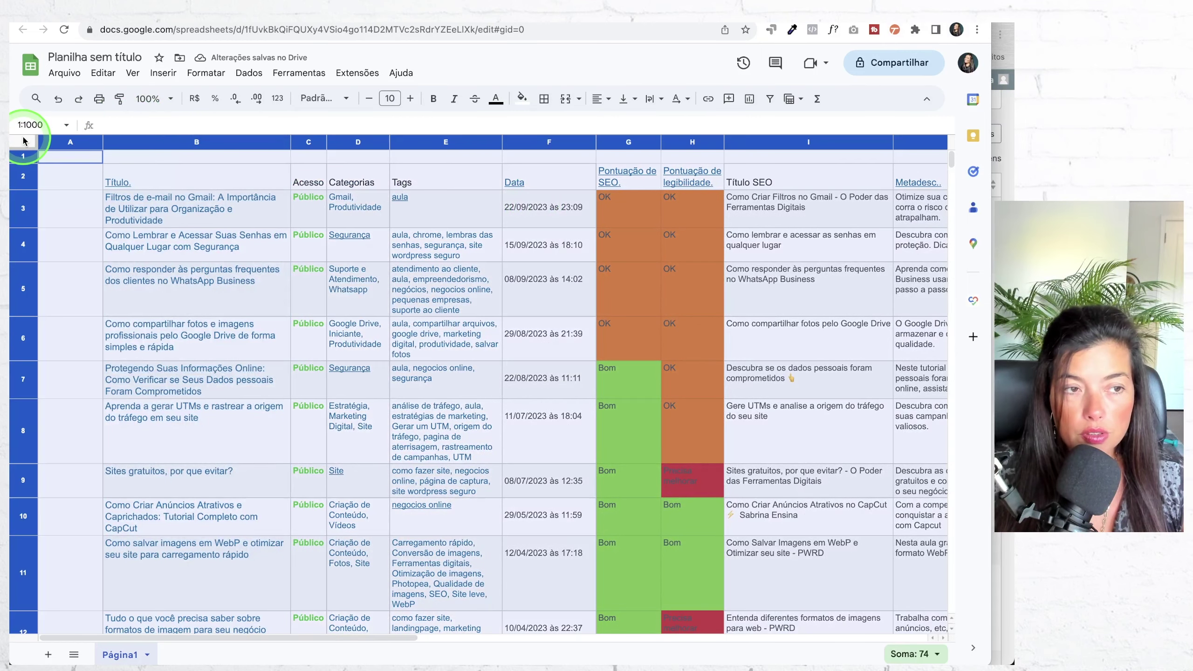
left_click(318, 99)
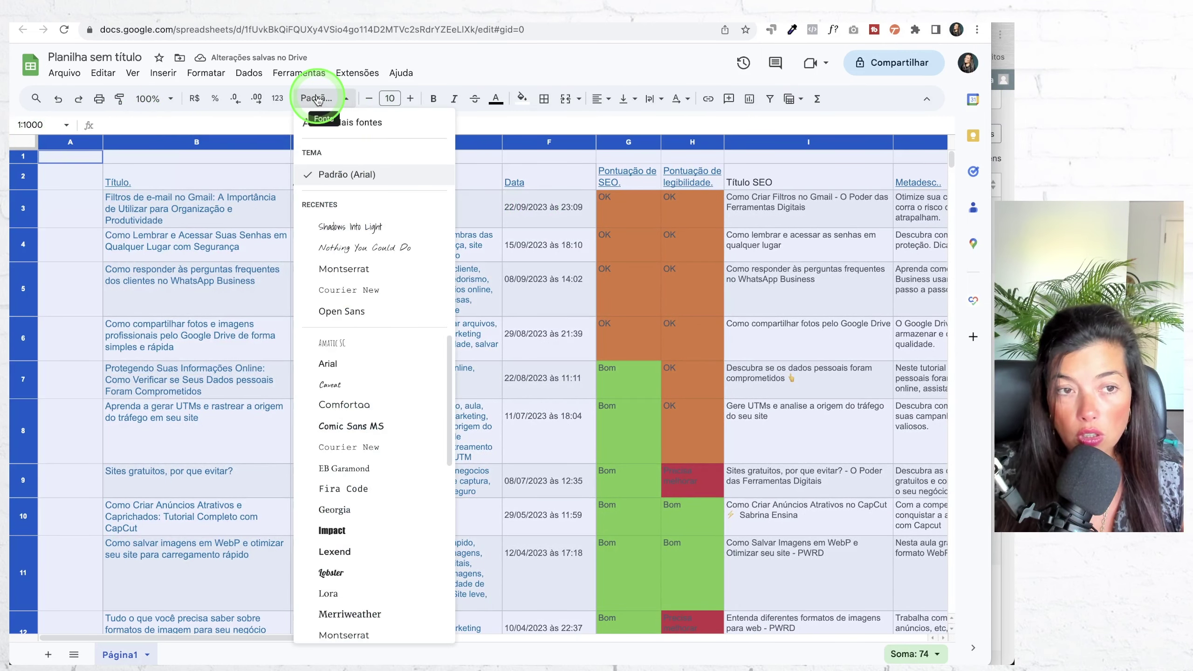
left_click(347, 266)
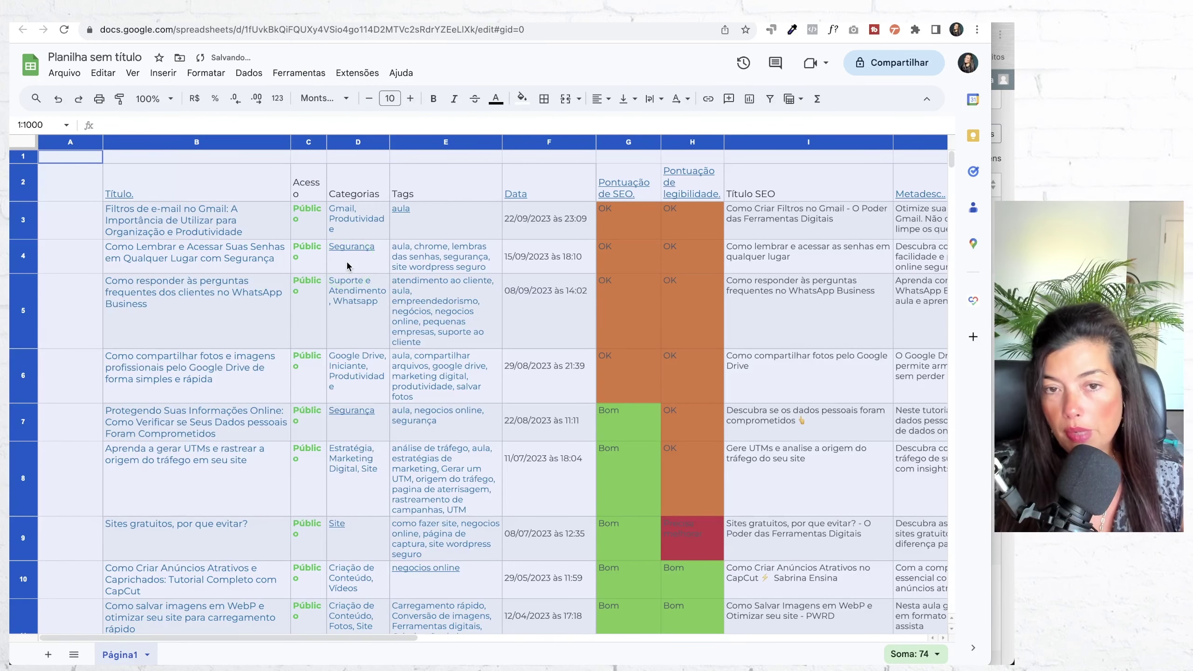
left_click(339, 98)
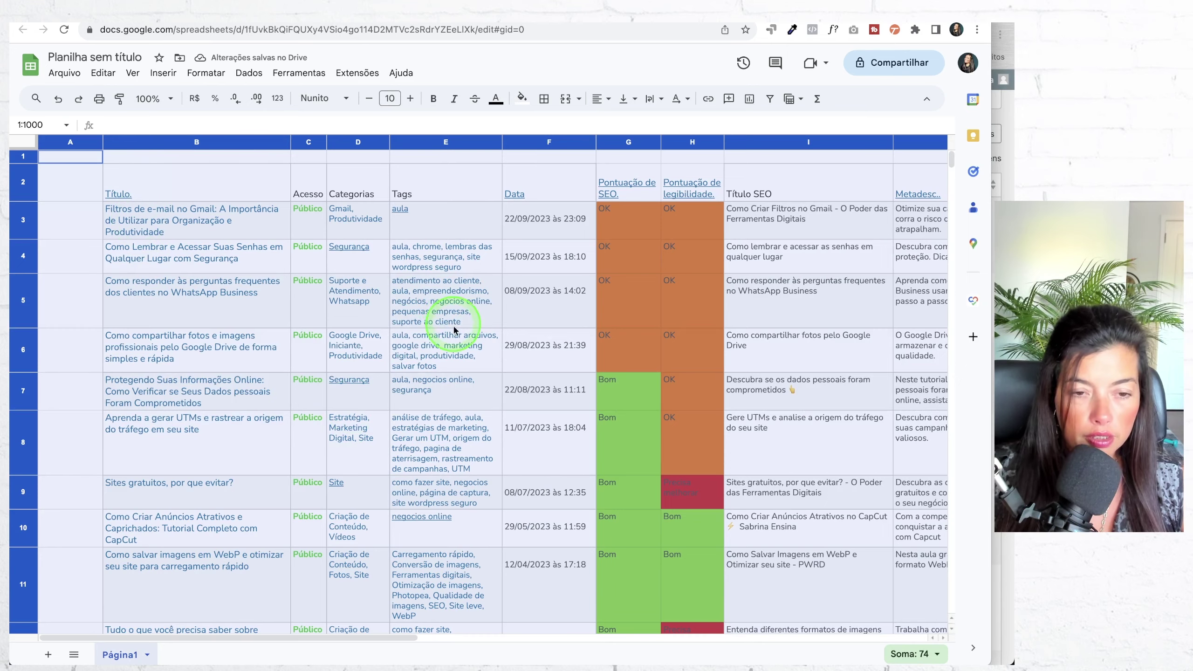
scroll(454, 329, "right", 10)
scroll(461, 336, "right", 5)
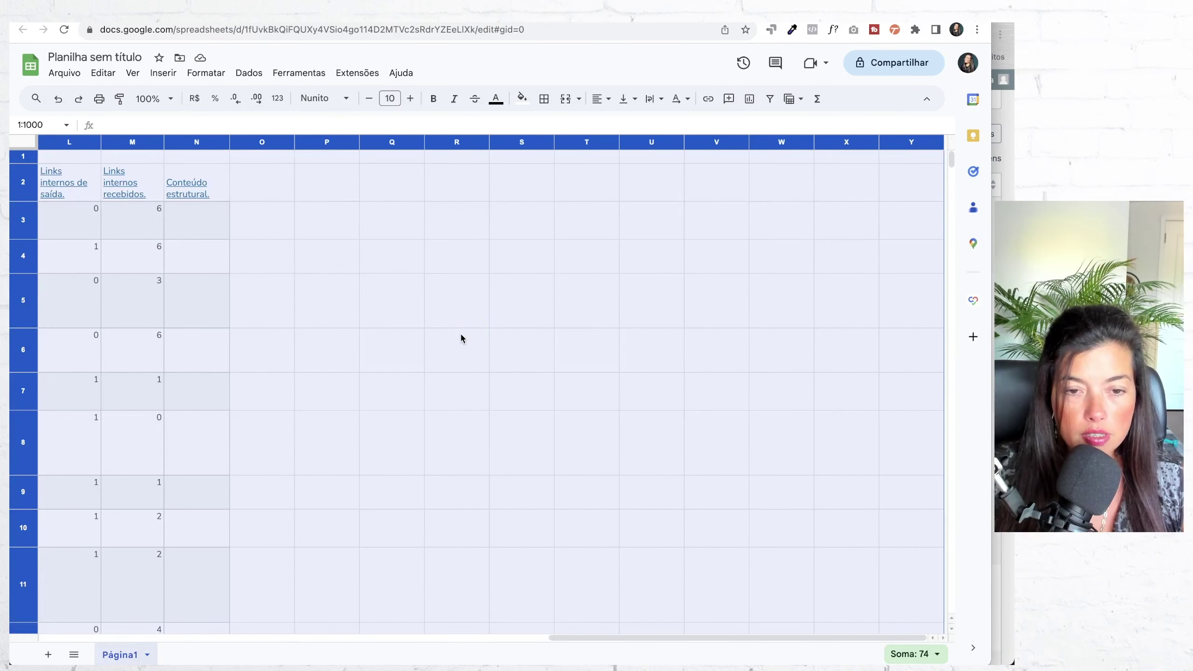
scroll(462, 336, "left", 15)
left_click(48, 192)
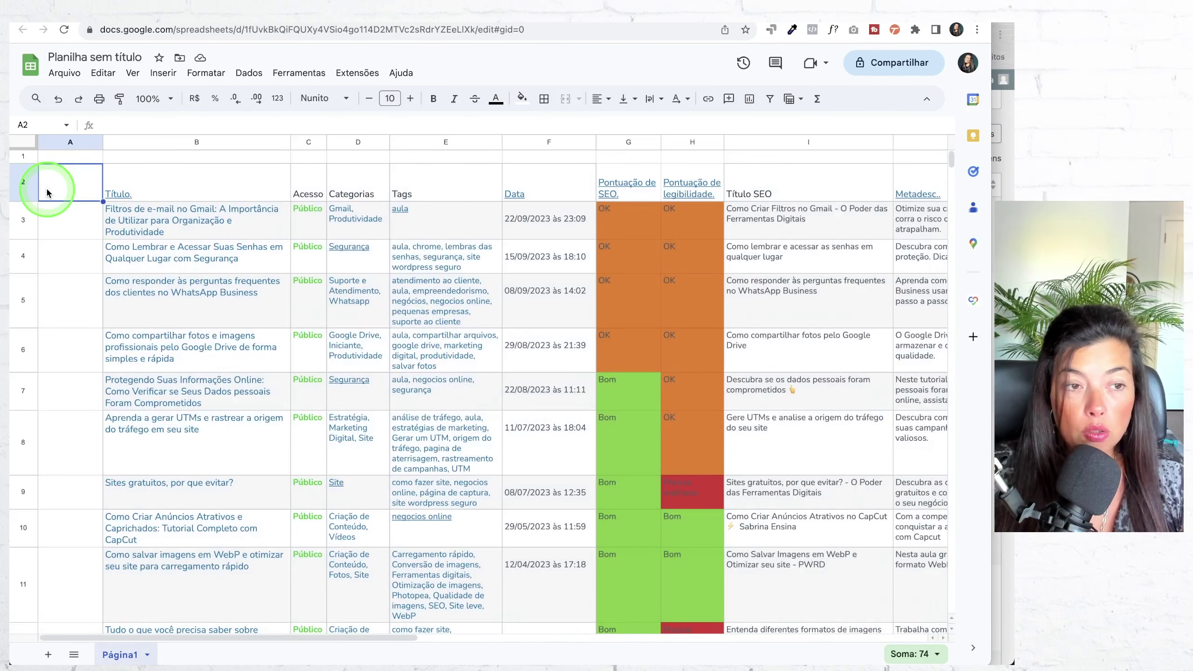
left_click_drag(107, 170, 903, 176)
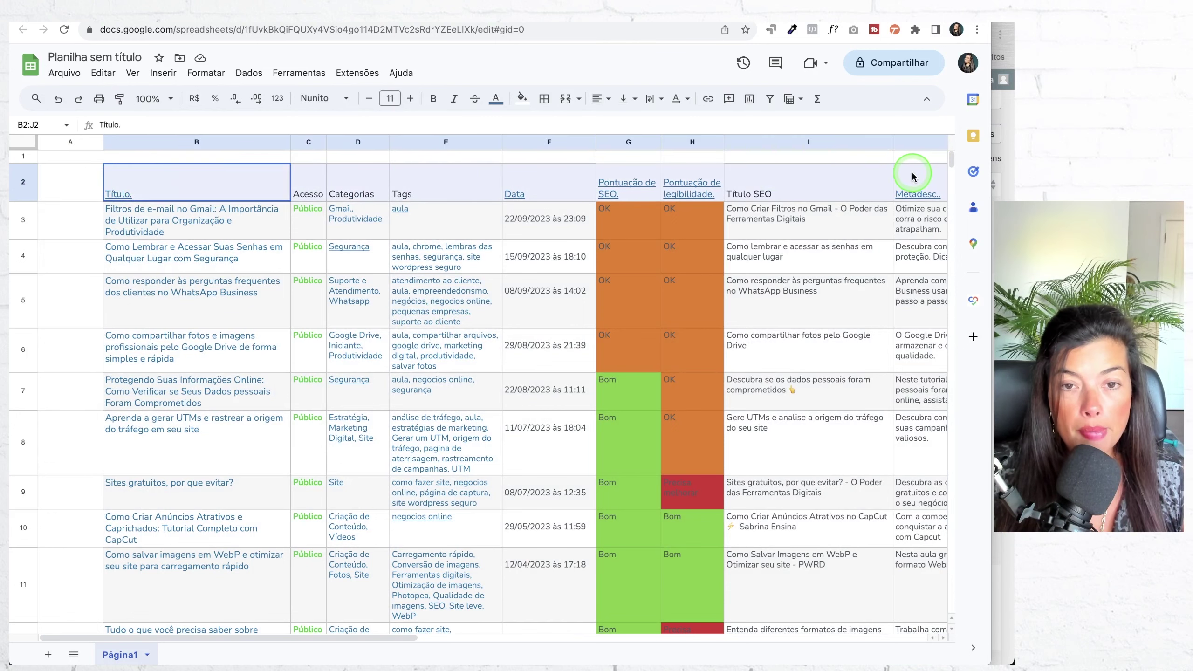
left_click(73, 270)
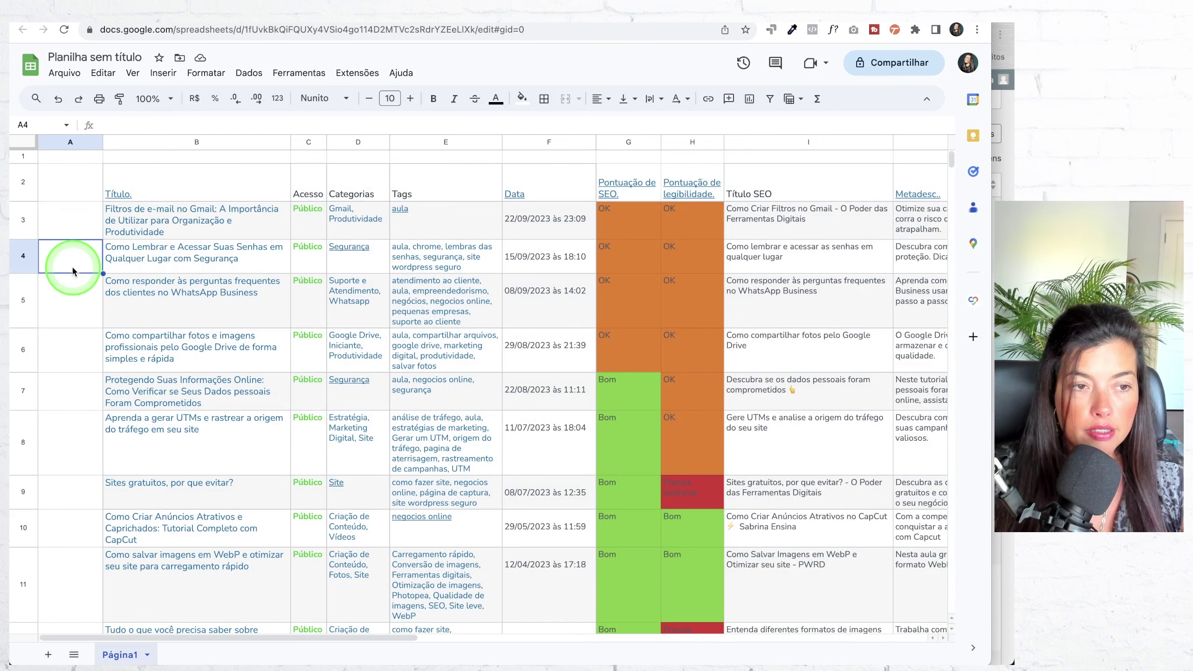
Delete columns N through Y, covering Conteúdo estrutural and all the empty columns after it
scroll(301, 165, "right", 15)
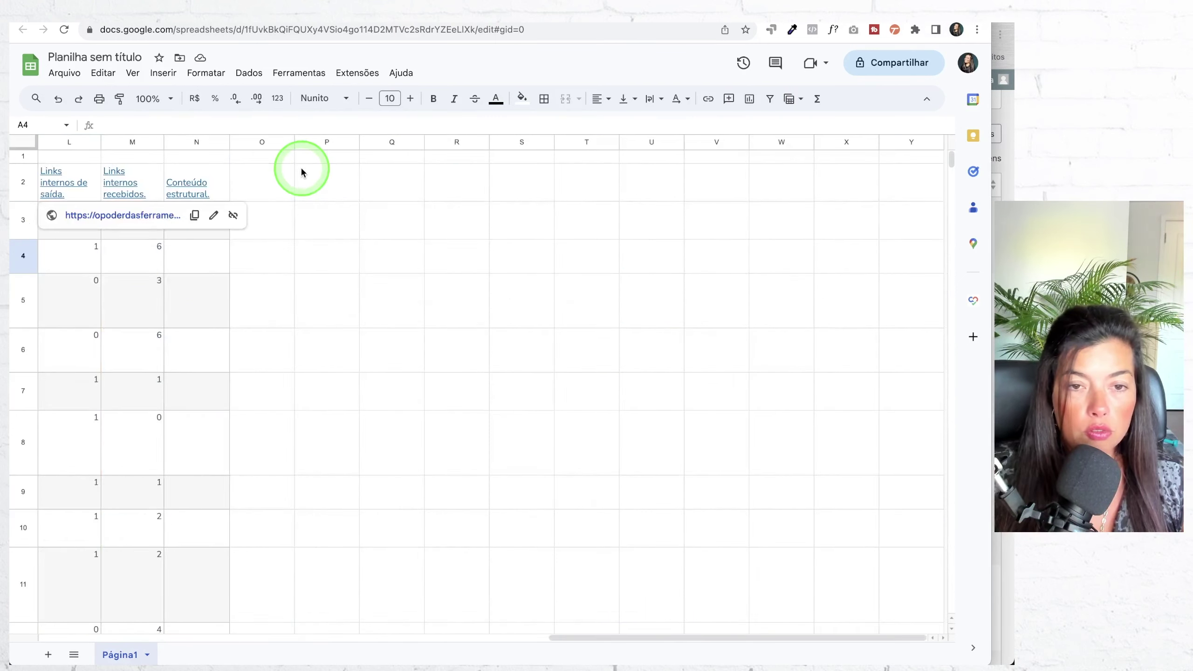
left_click(254, 142)
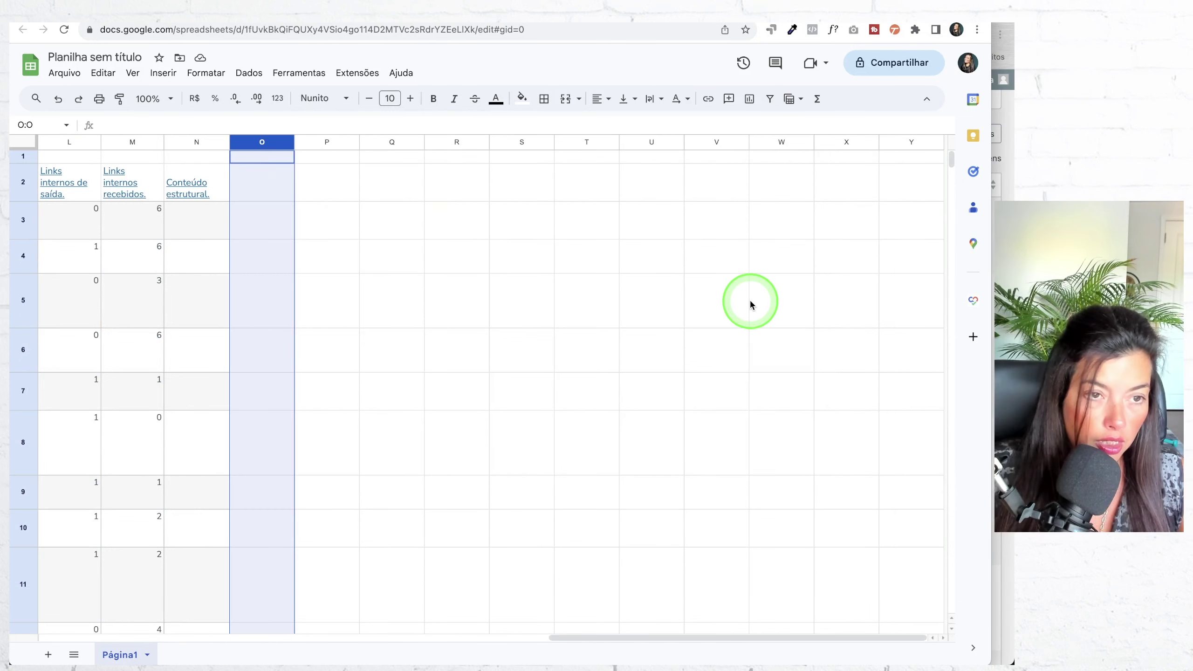
left_click(193, 142)
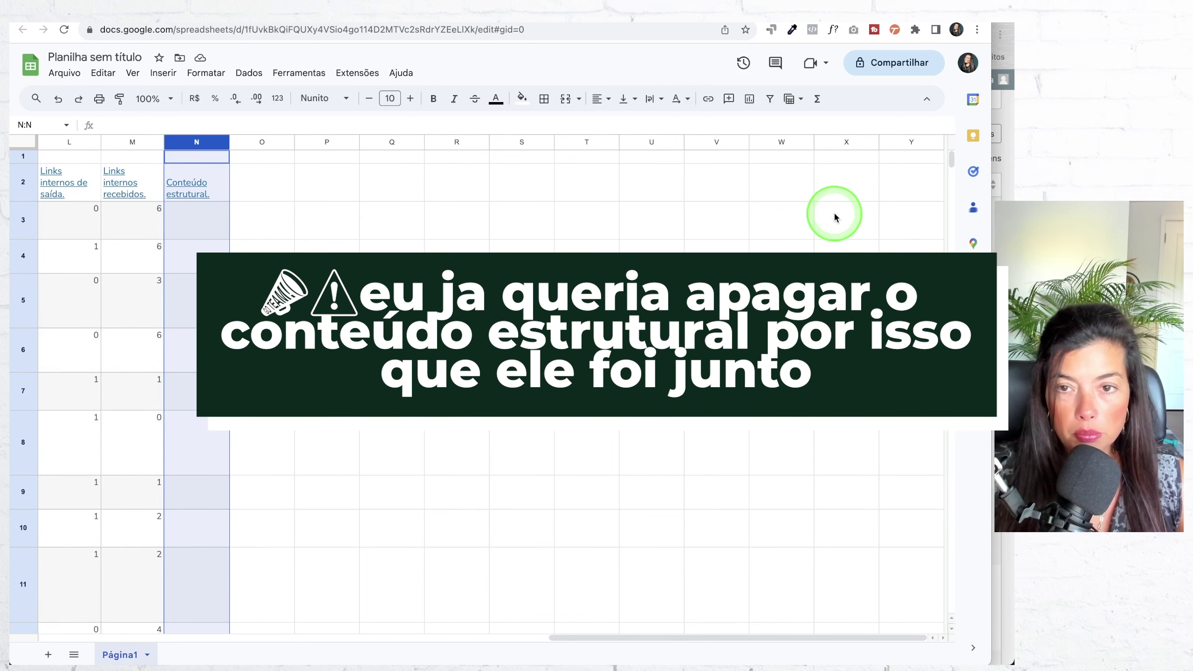
left_click(909, 142, "shift")
right_click(909, 142)
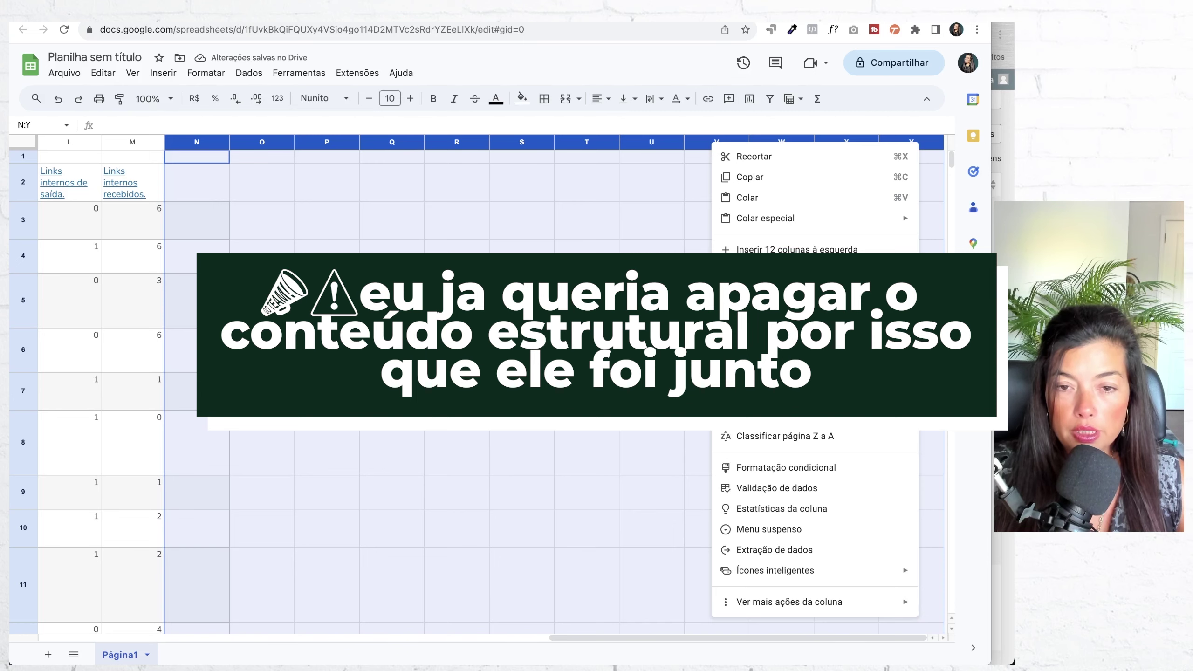
left_click(780, 291)
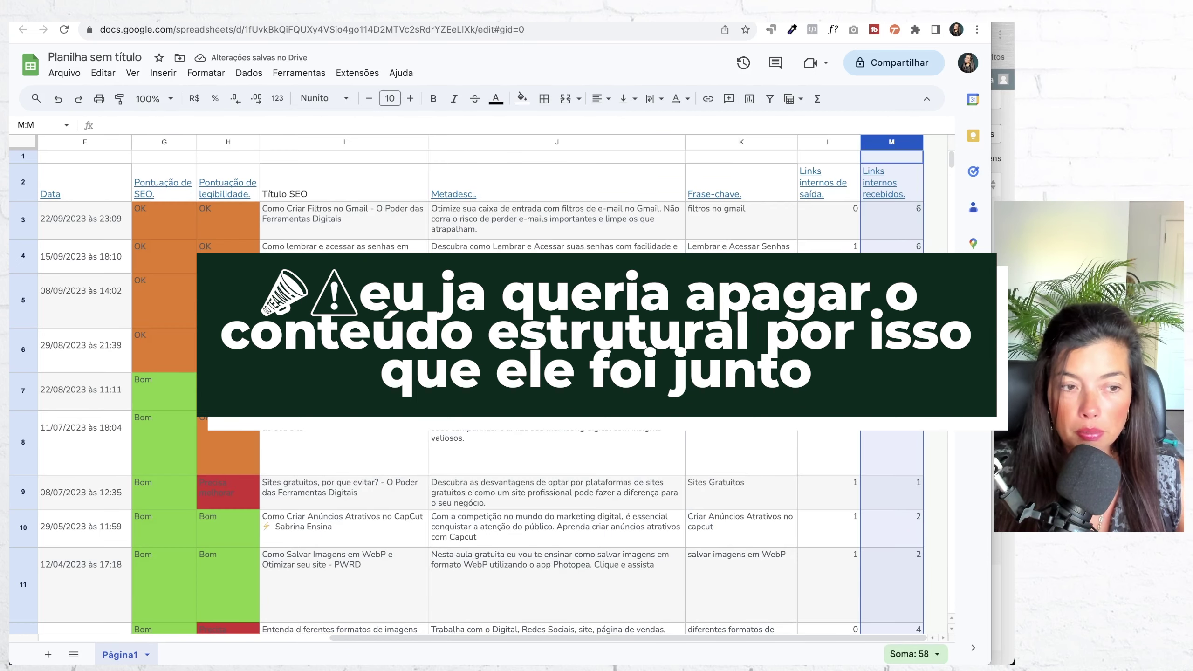
Delete the empty rows 35 through 1000 below the last post
scroll(382, 324, "down", 20)
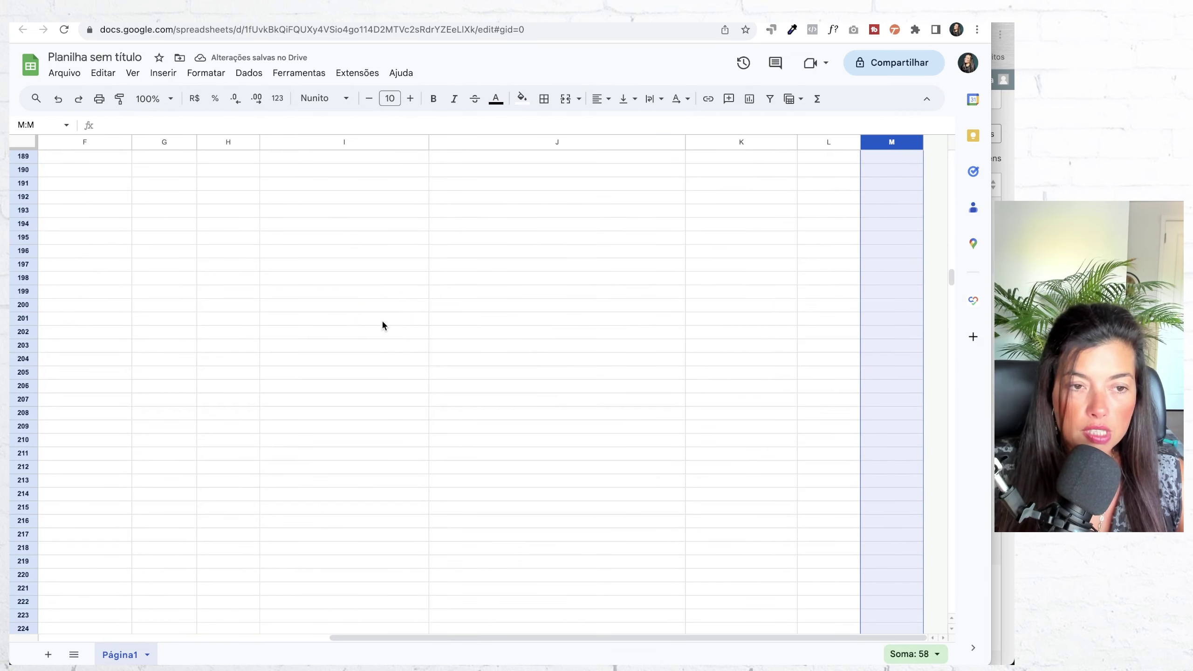
scroll(382, 323, "up", 20)
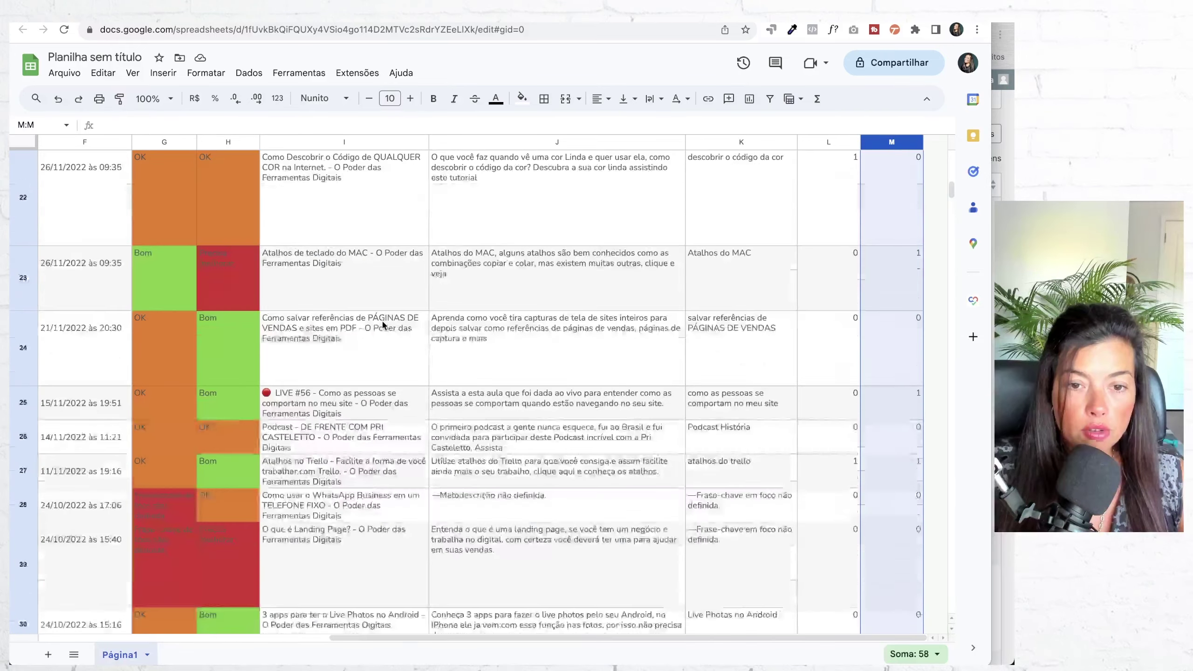
scroll(382, 322, "down", 5)
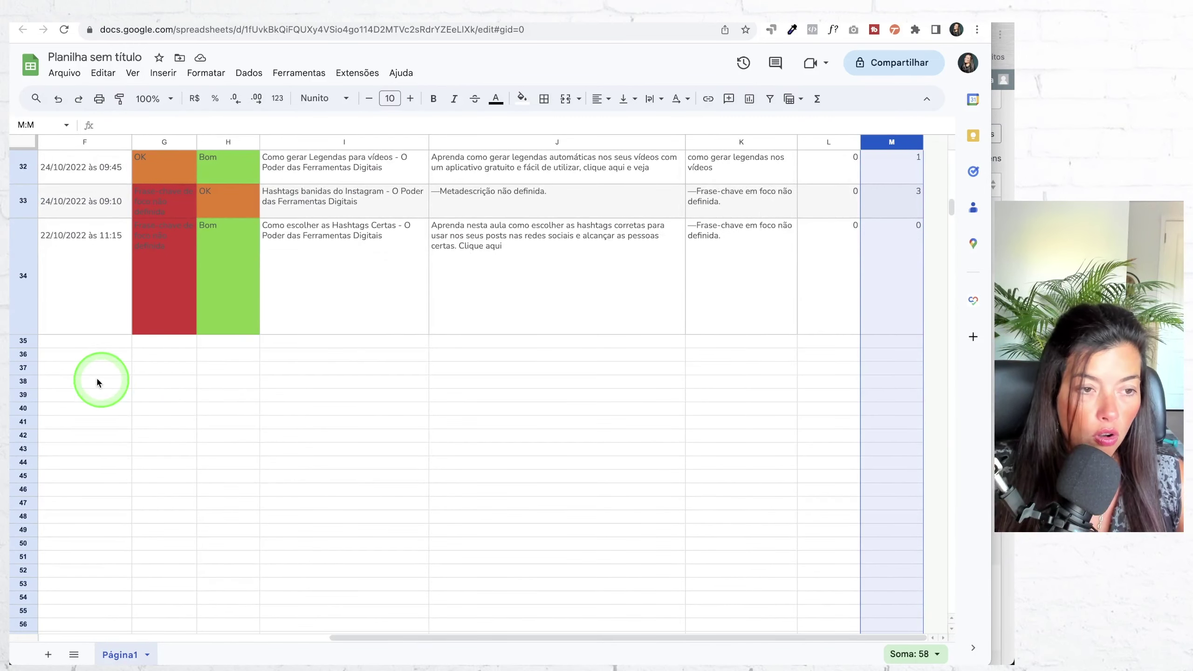
left_click(23, 342)
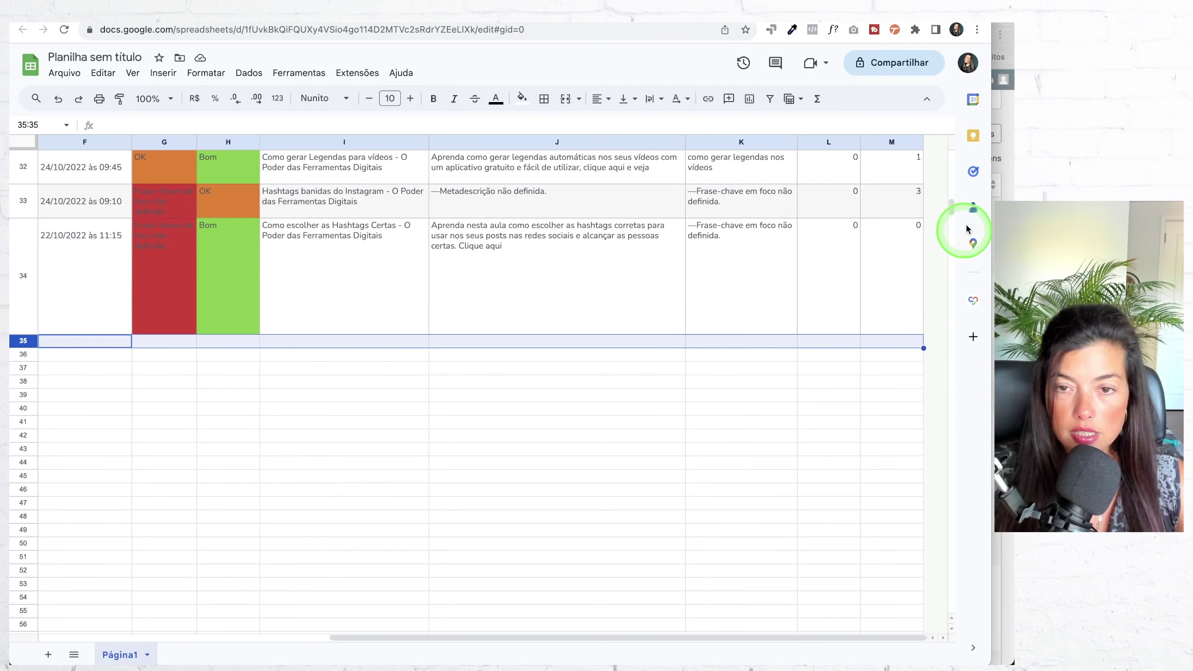
left_click_drag(951, 208, 938, 639)
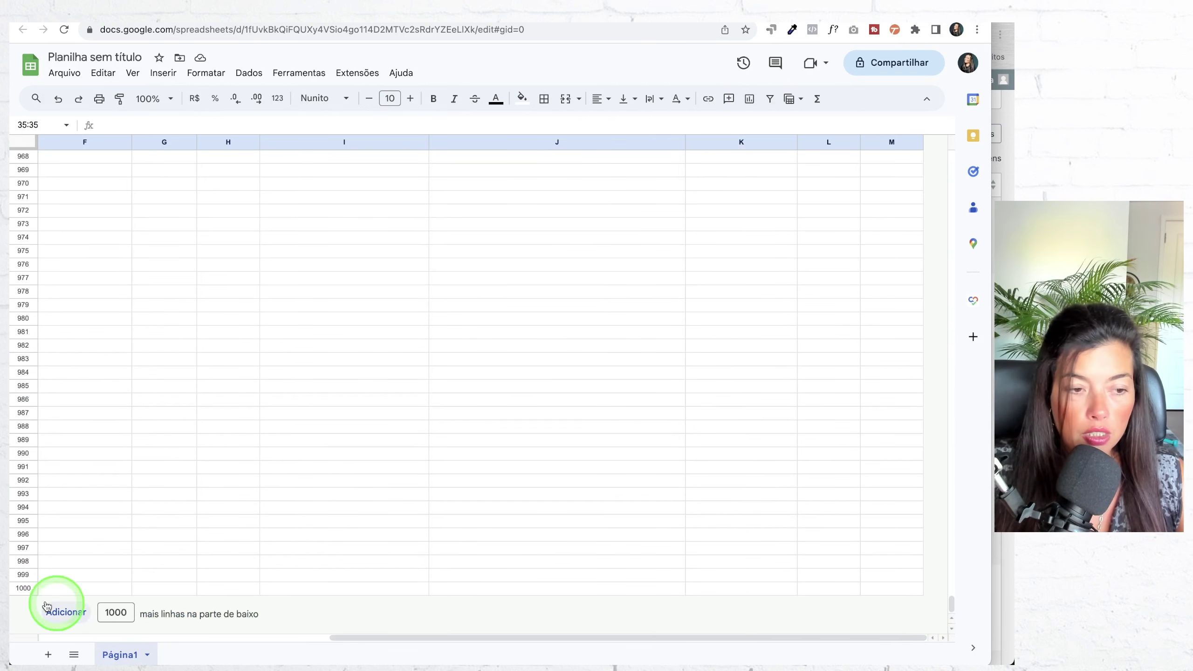
left_click(23, 590, "shift")
right_click(23, 590)
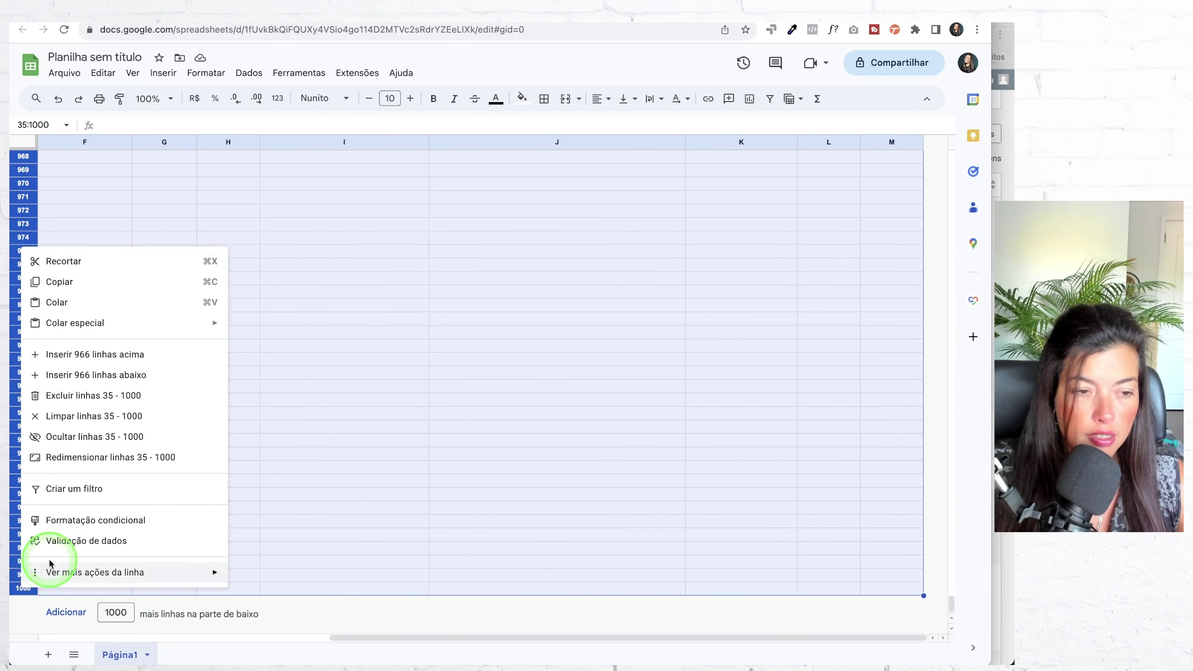
left_click(74, 392)
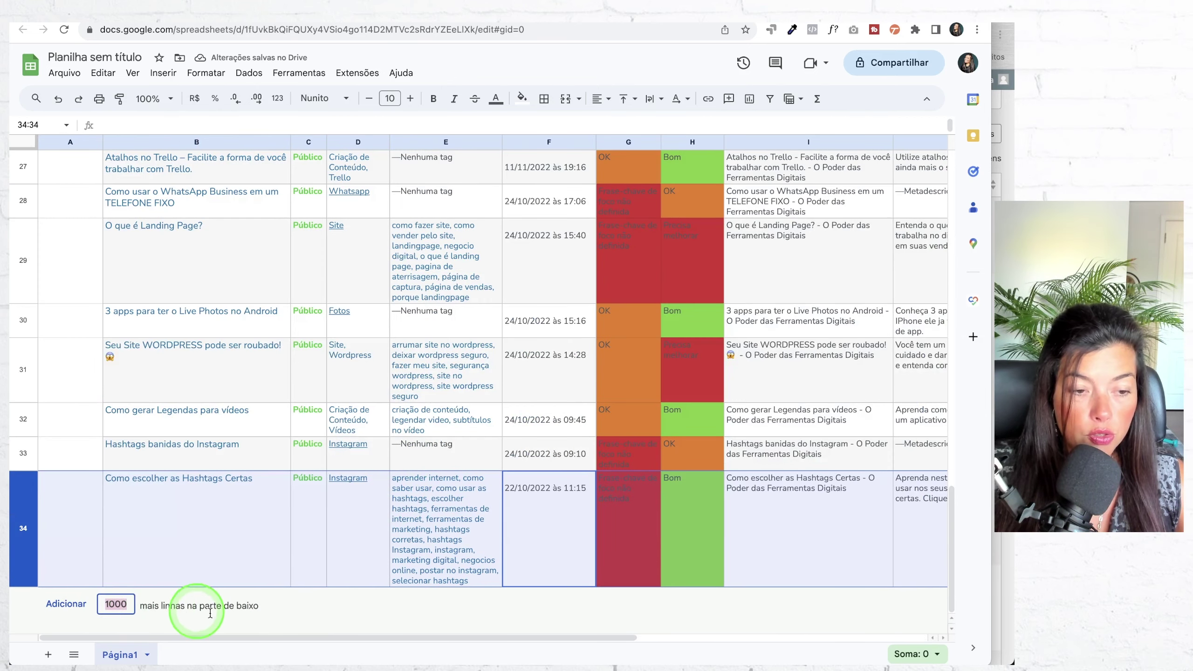
left_click(309, 580)
Set the text color of the whole sheet to black and clear the selection
scroll(309, 605, "up", 20)
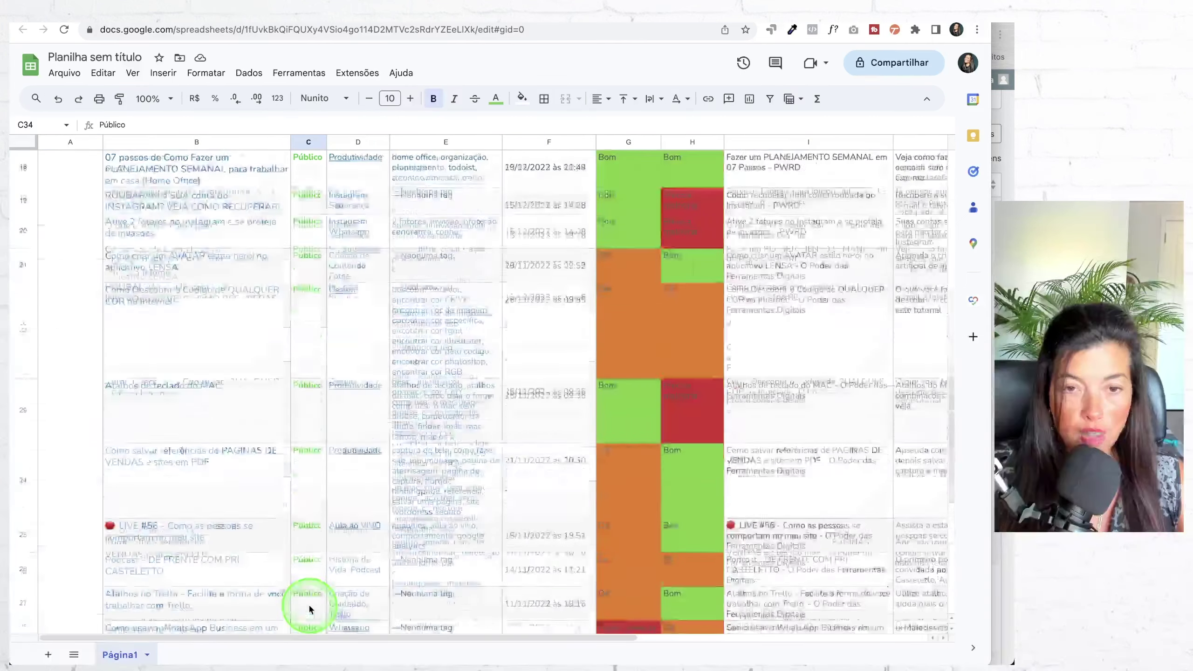
left_click(25, 143)
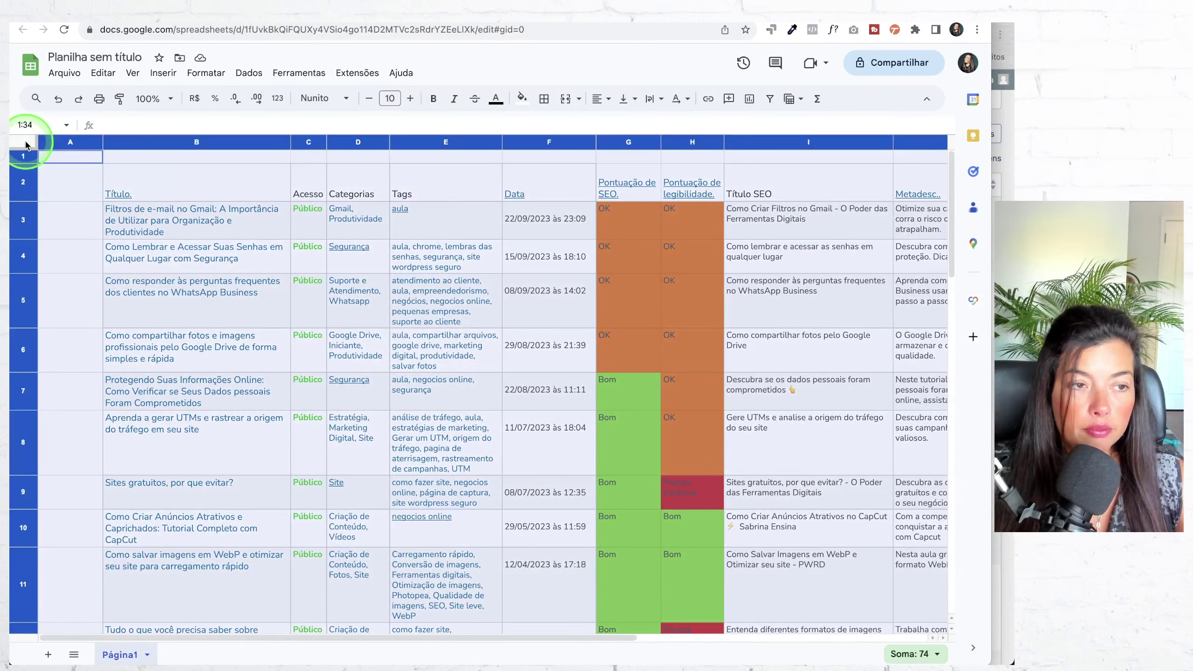
left_click(495, 99)
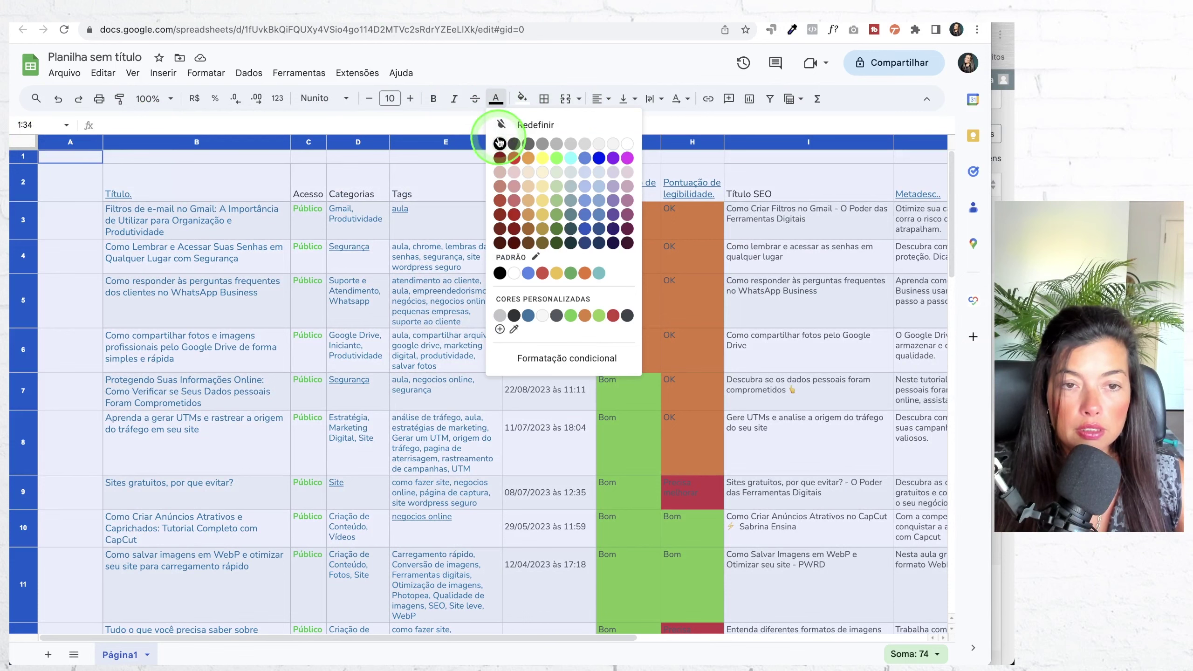
left_click(501, 274)
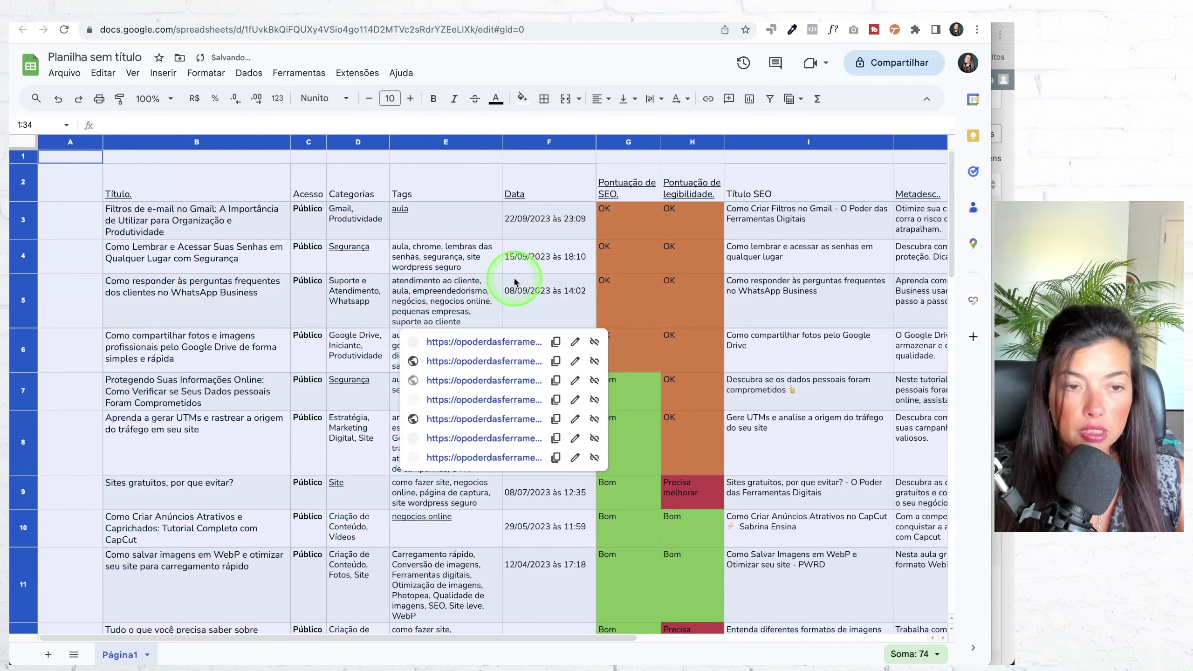
left_click(449, 183)
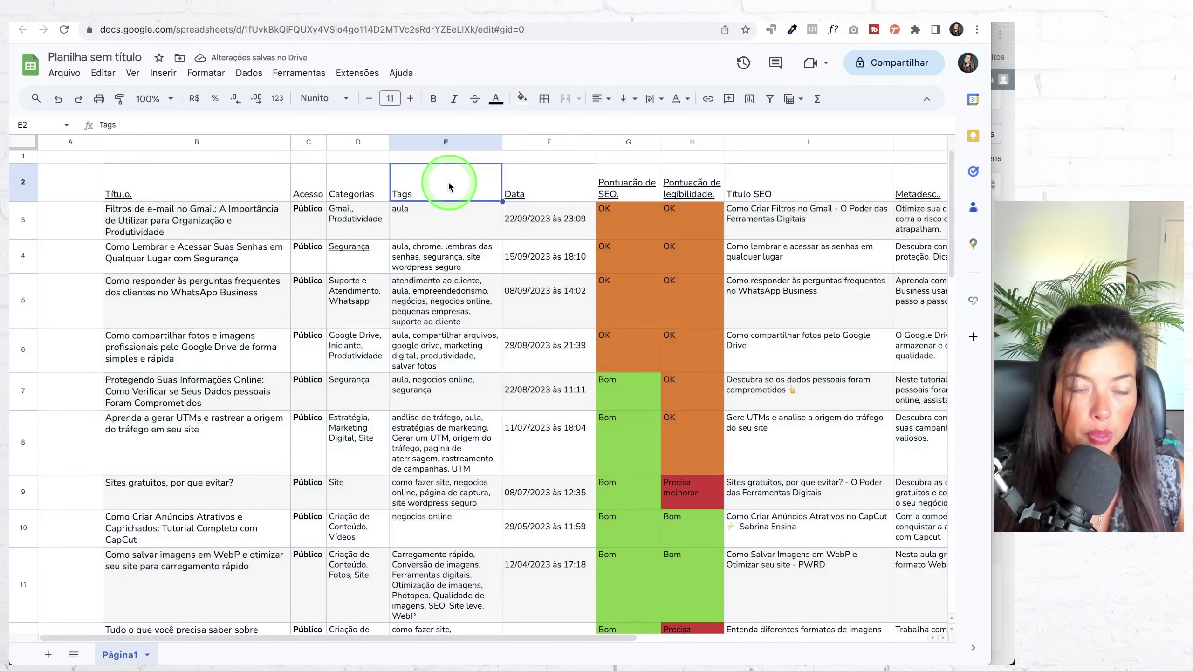
Apply alternating colors with a header row to the table range B2:M34
left_click_drag(183, 175, 813, 493)
left_click(523, 99)
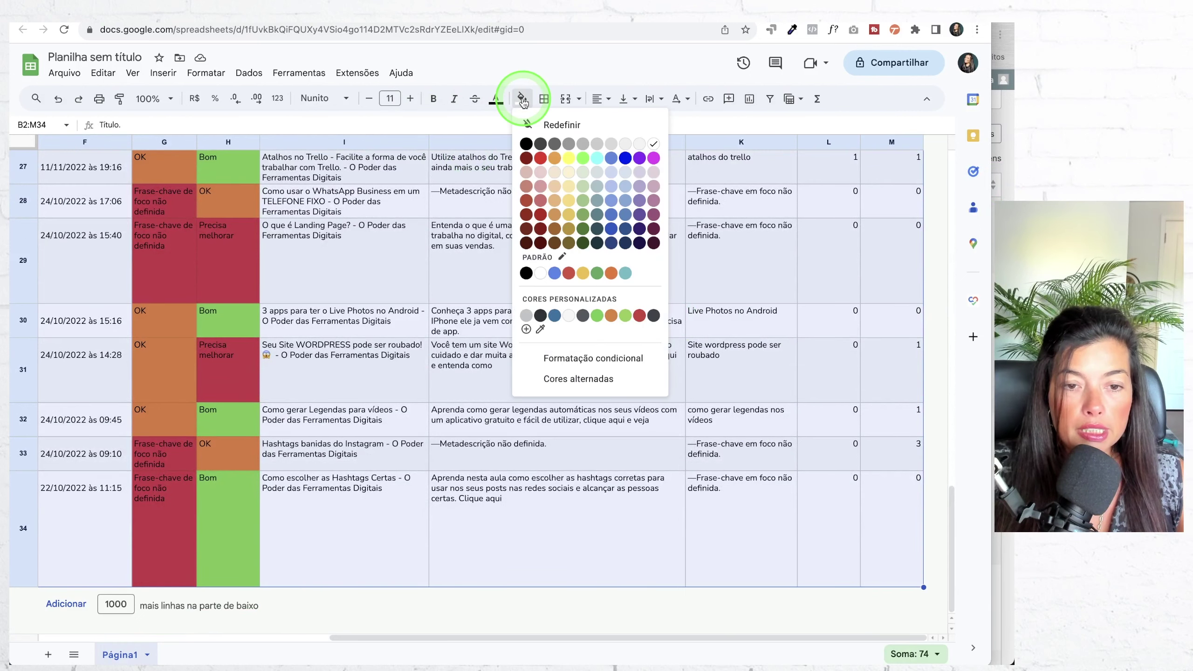
left_click(646, 380)
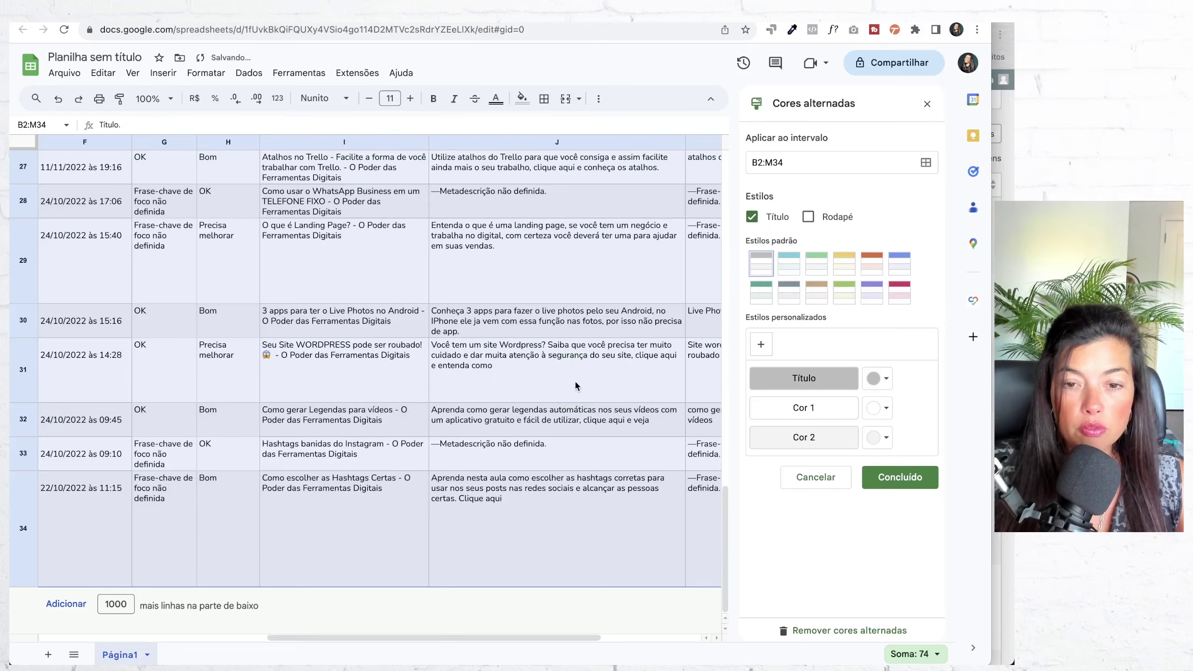
scroll(575, 383, "up", 10)
scroll(575, 383, "left", 5)
scroll(576, 386, "up", 3)
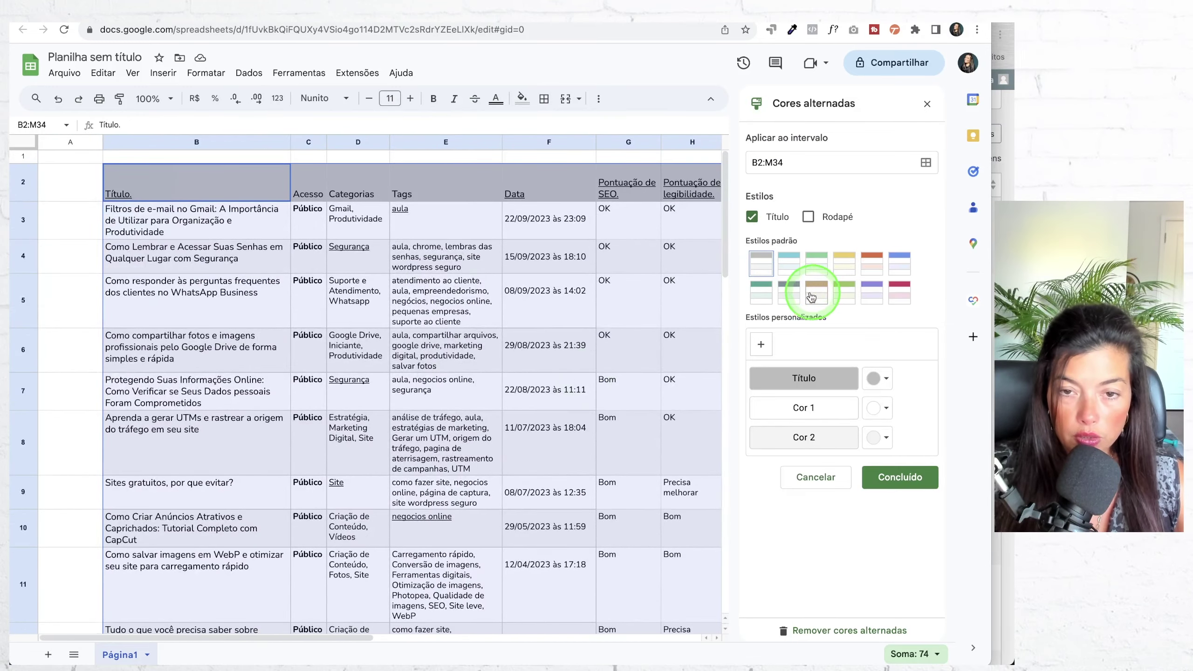
Compare the teal and blue-grey default styles for the alternating colors, keep blue-grey, and finish the setup
left_click(794, 295)
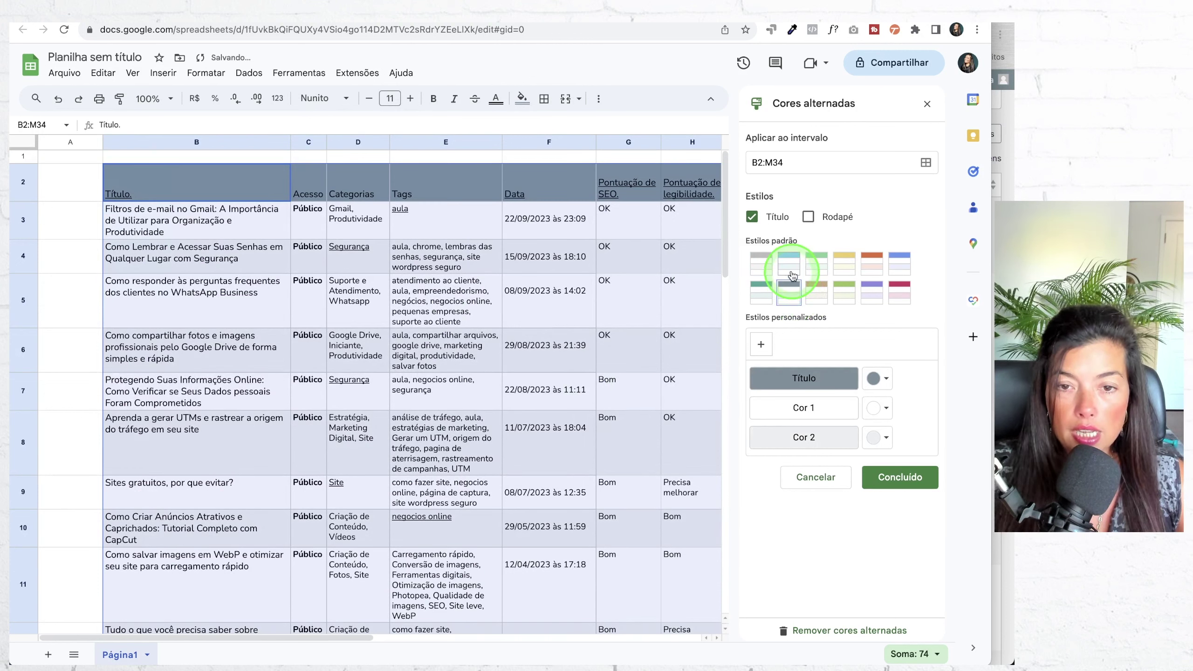
left_click(793, 276)
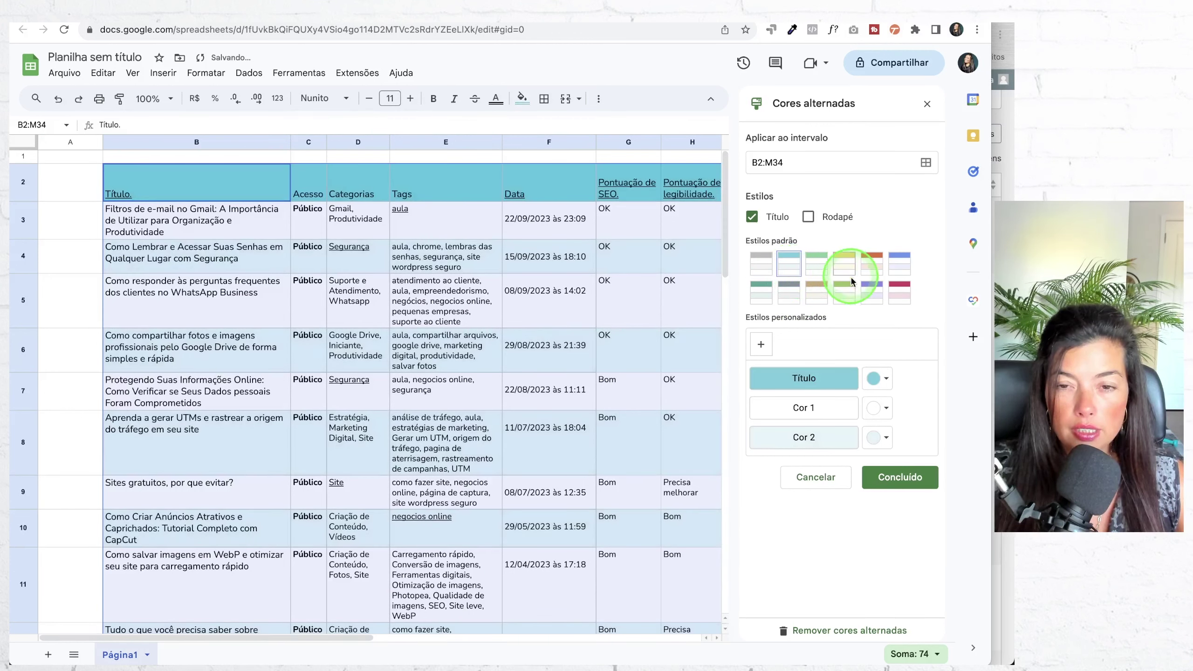
left_click(761, 291)
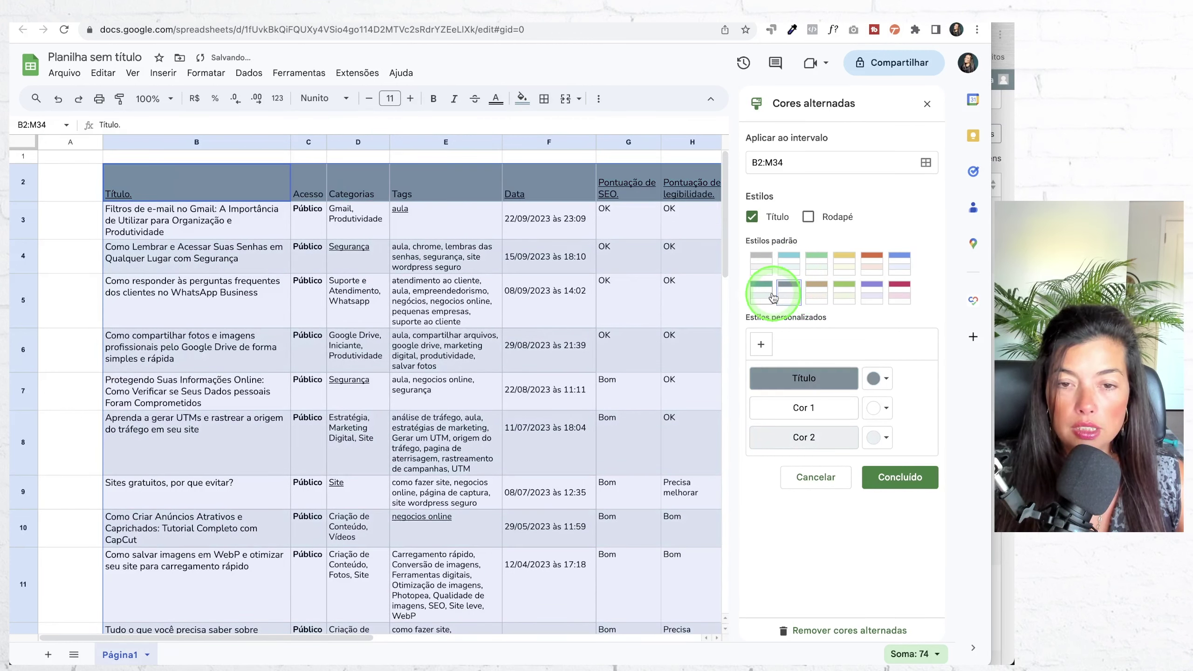
left_click(789, 295)
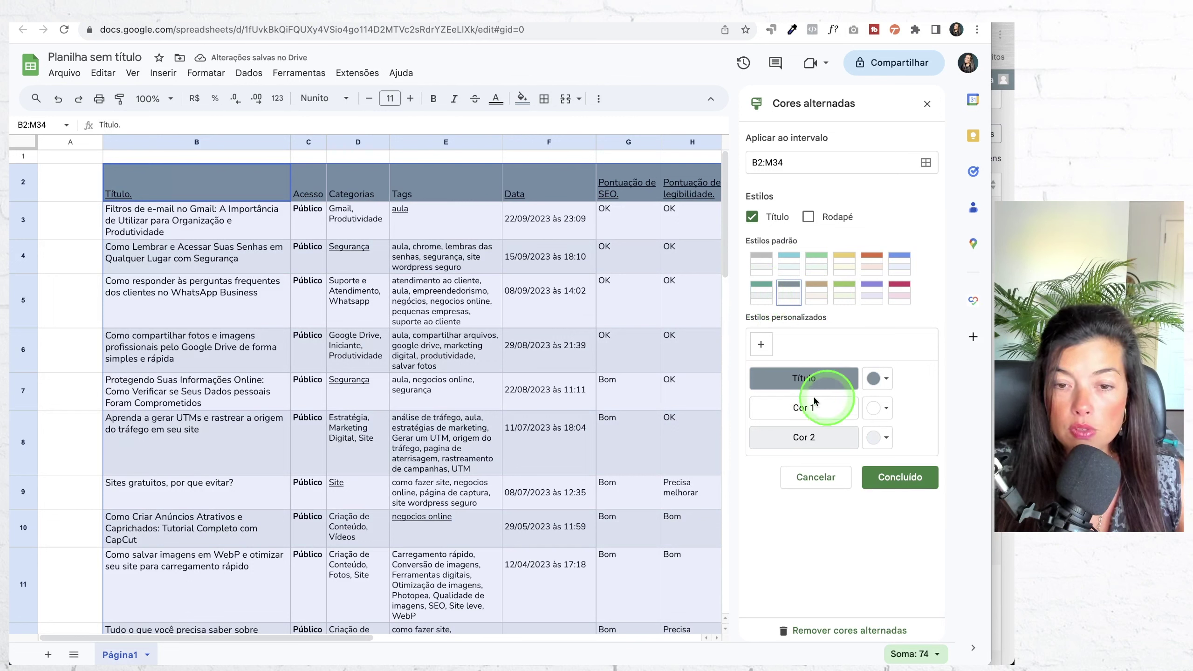
left_click(879, 410)
left_click(883, 407)
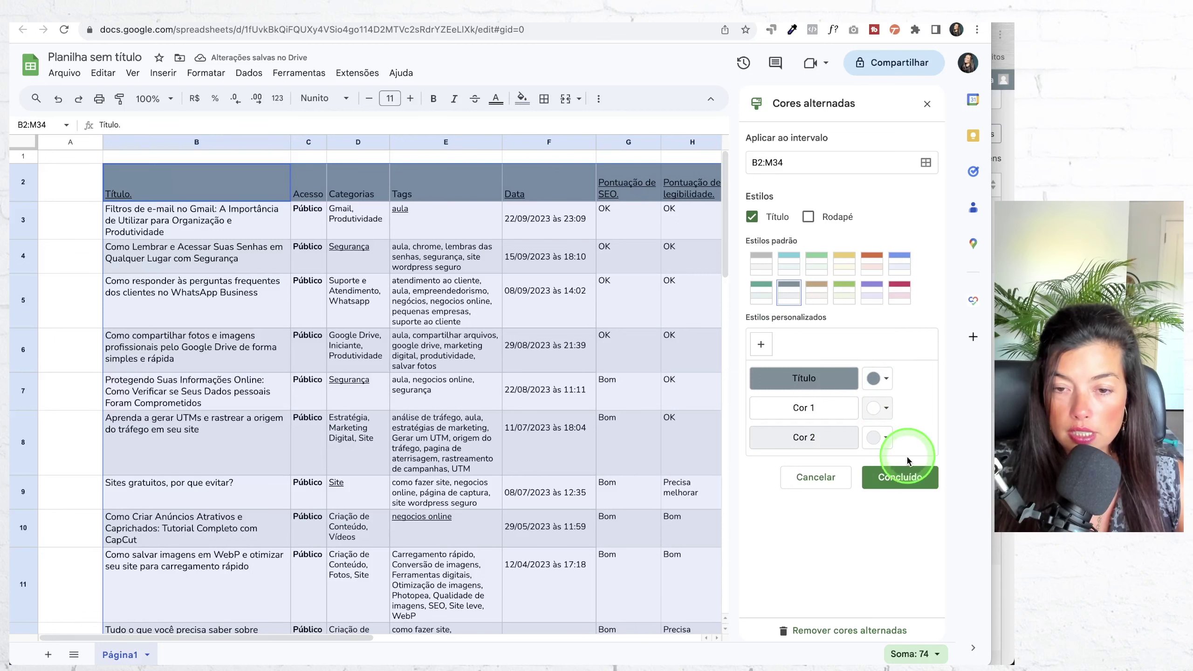
left_click(899, 485)
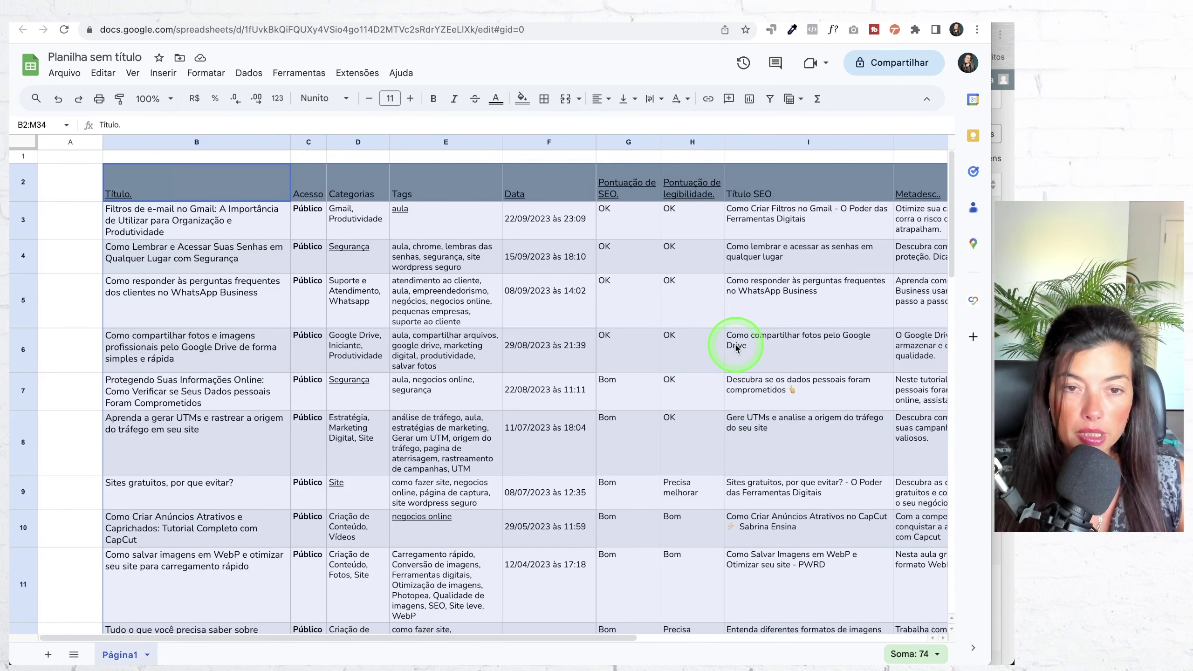
Align the contents of all cells in the sheet vertically to the middle
left_click(25, 143)
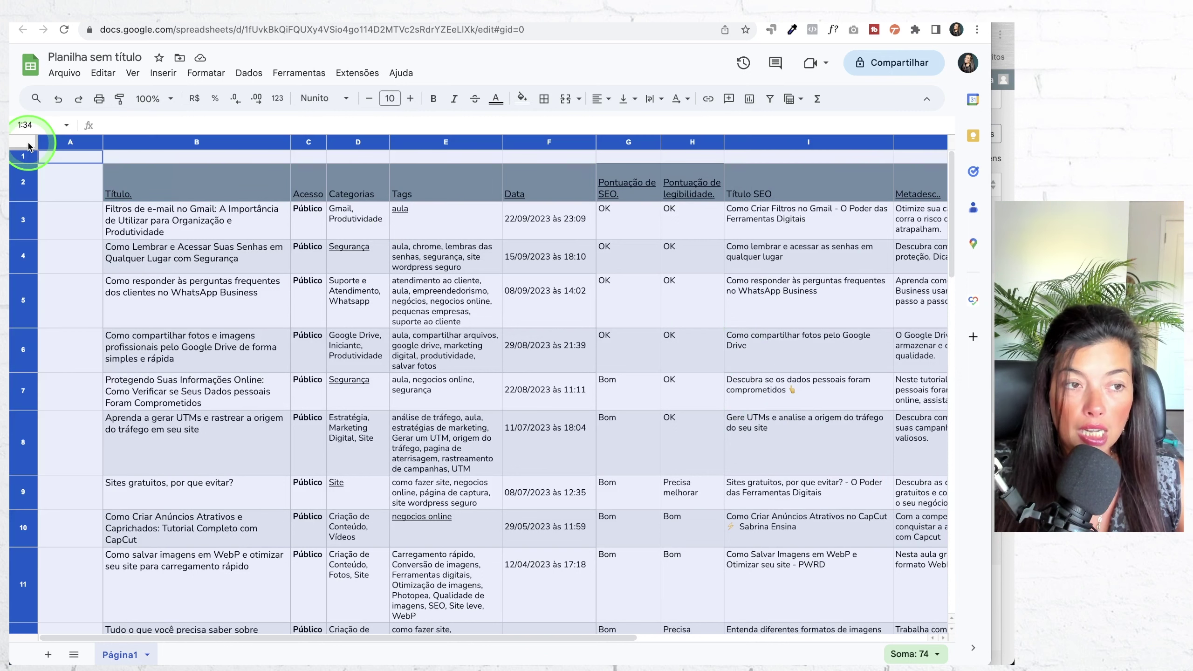
left_click(625, 98)
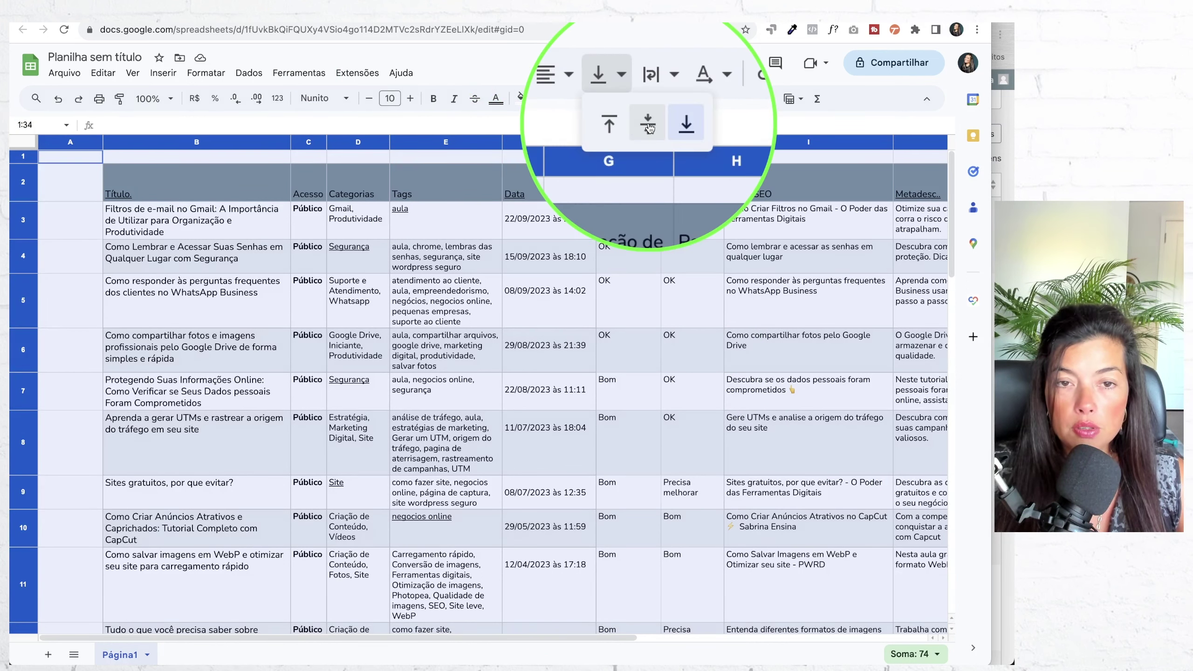
left_click(649, 125)
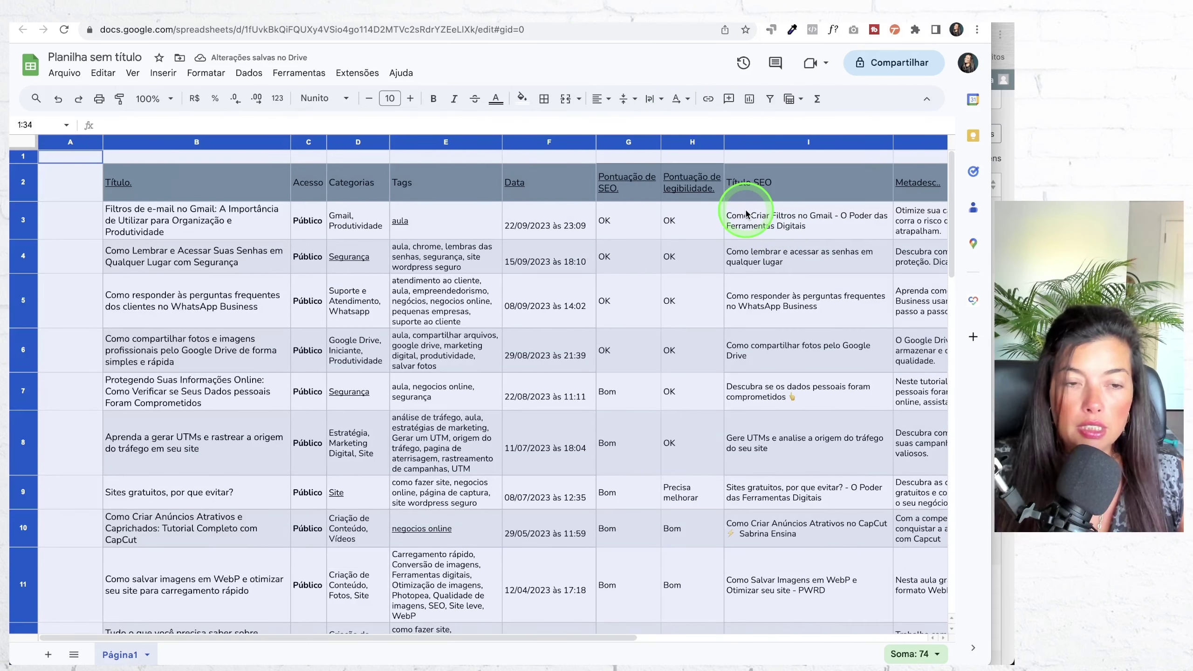
Make header row 2 bold at font size 12 and widen column C so Acesso fits on one line
left_click(18, 179)
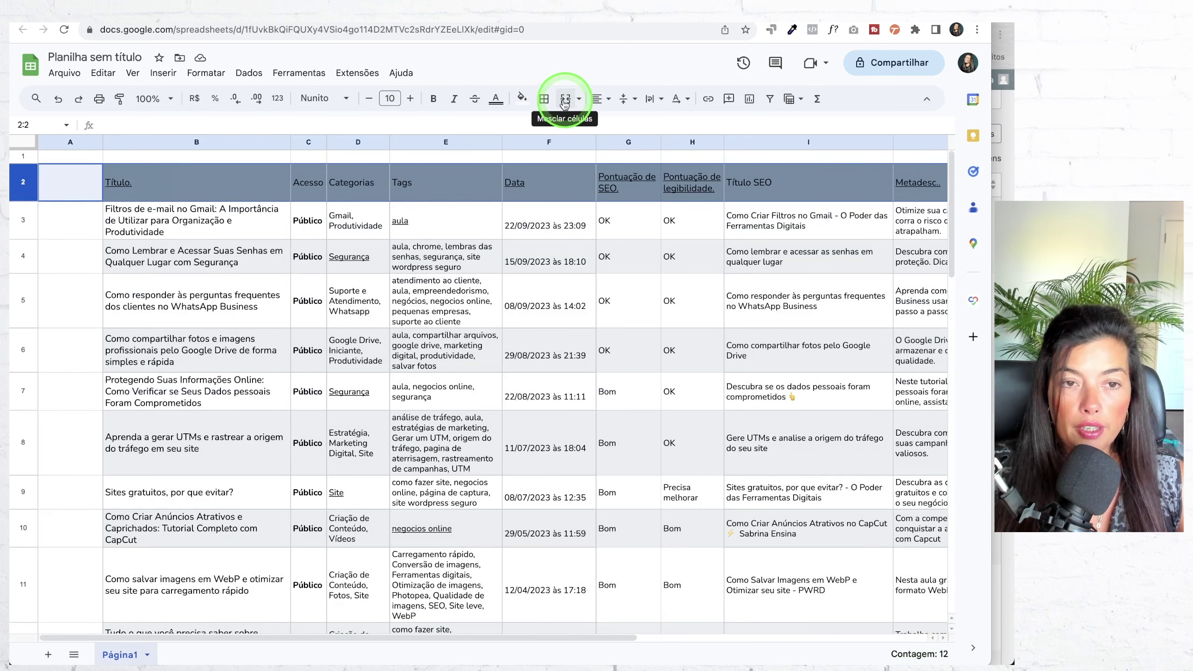
left_click(416, 104)
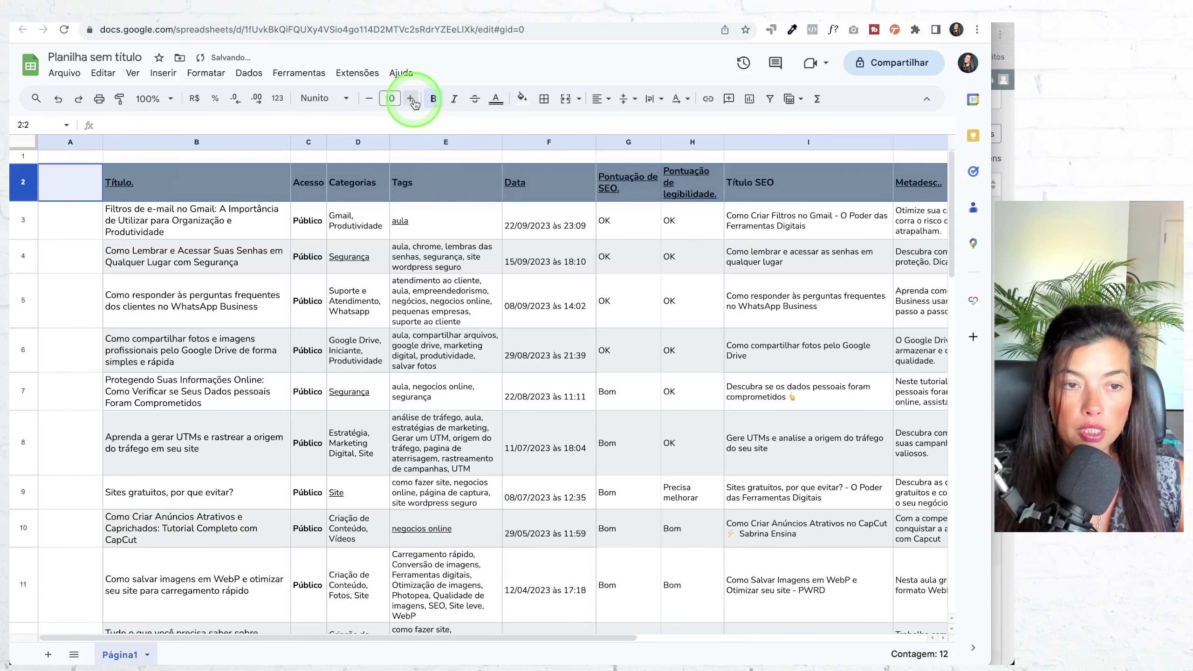
left_click(410, 99)
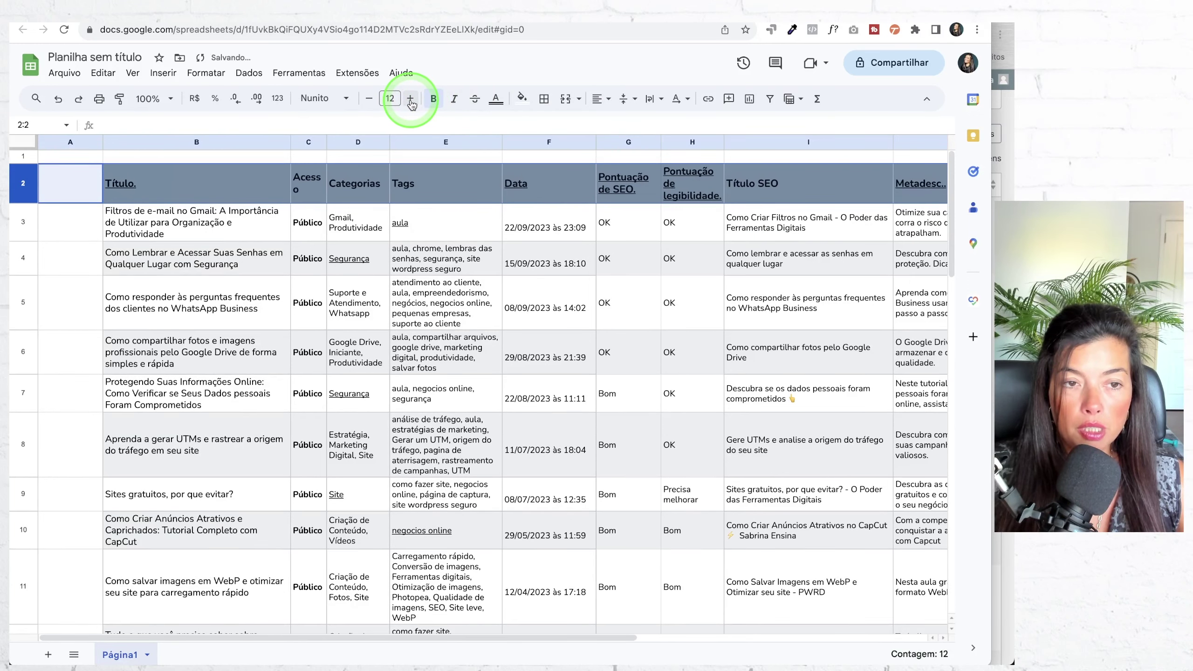
left_click_drag(327, 141, 332, 141)
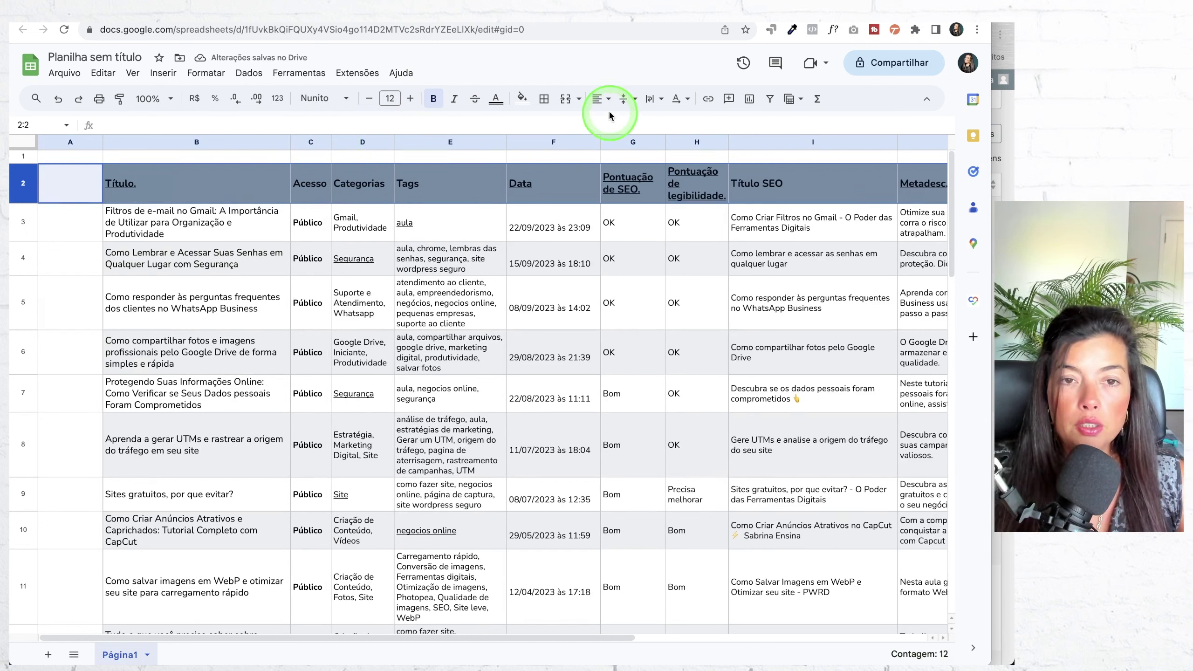
Center the header row's text horizontally, color it white, and clear the row selection
left_click(602, 99)
left_click(622, 125)
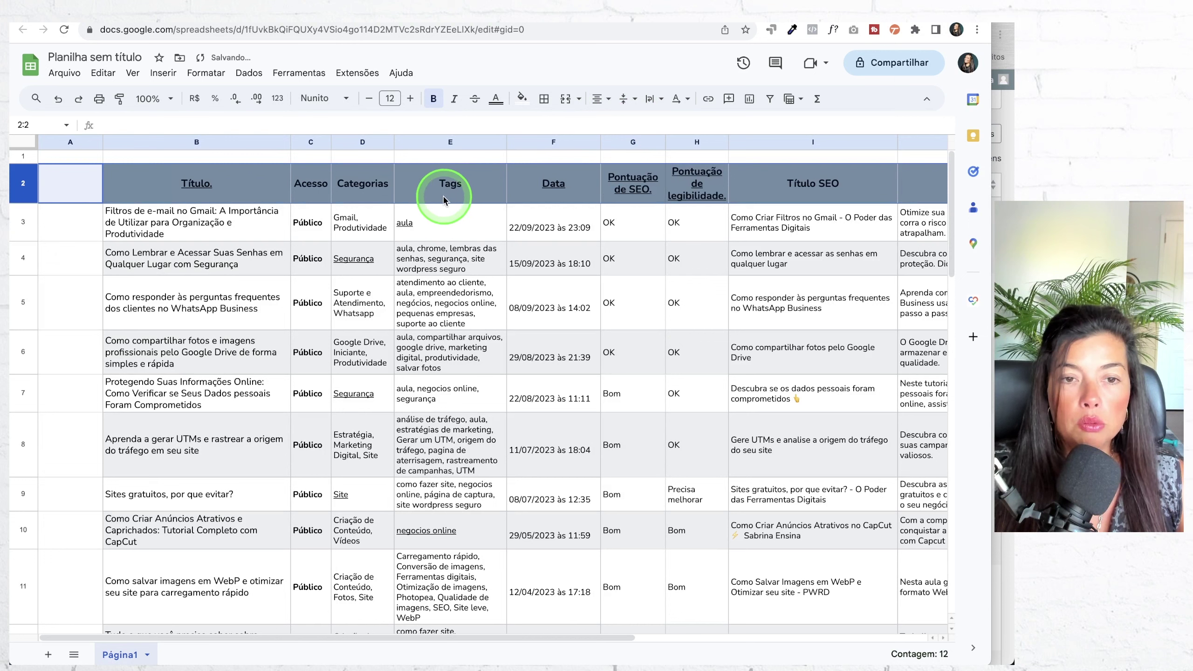
left_click(496, 99)
left_click(624, 145)
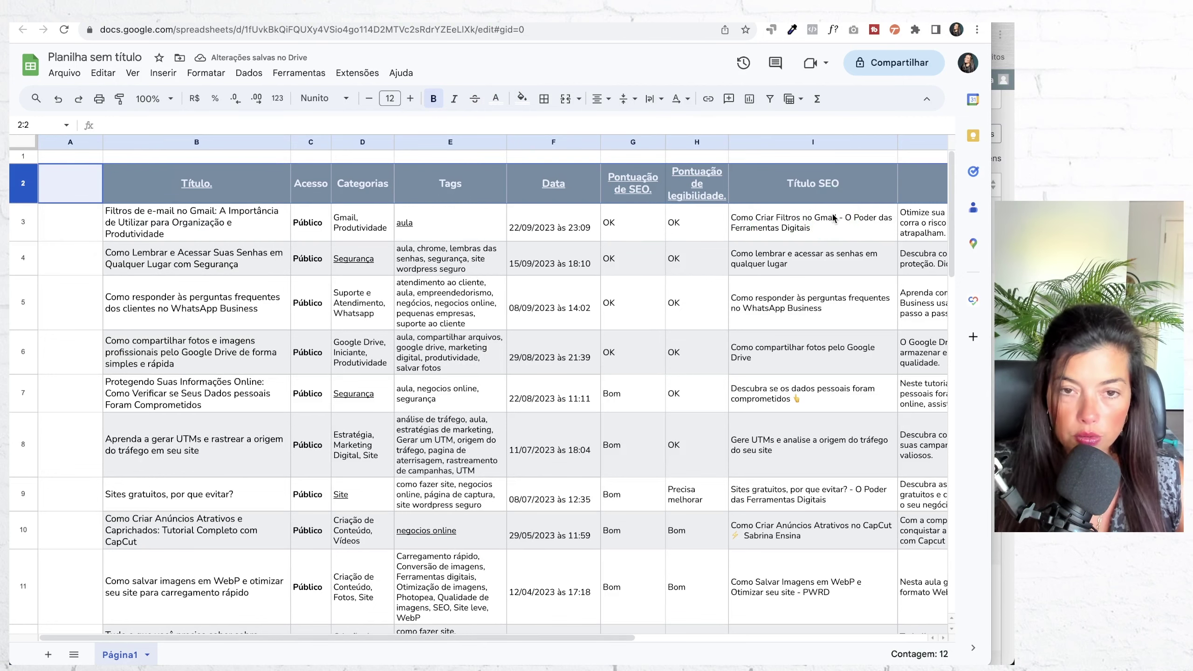
left_click(61, 220)
Review the formatted table from the first to the last row and across all columns to M
scroll(591, 282, "down", 5)
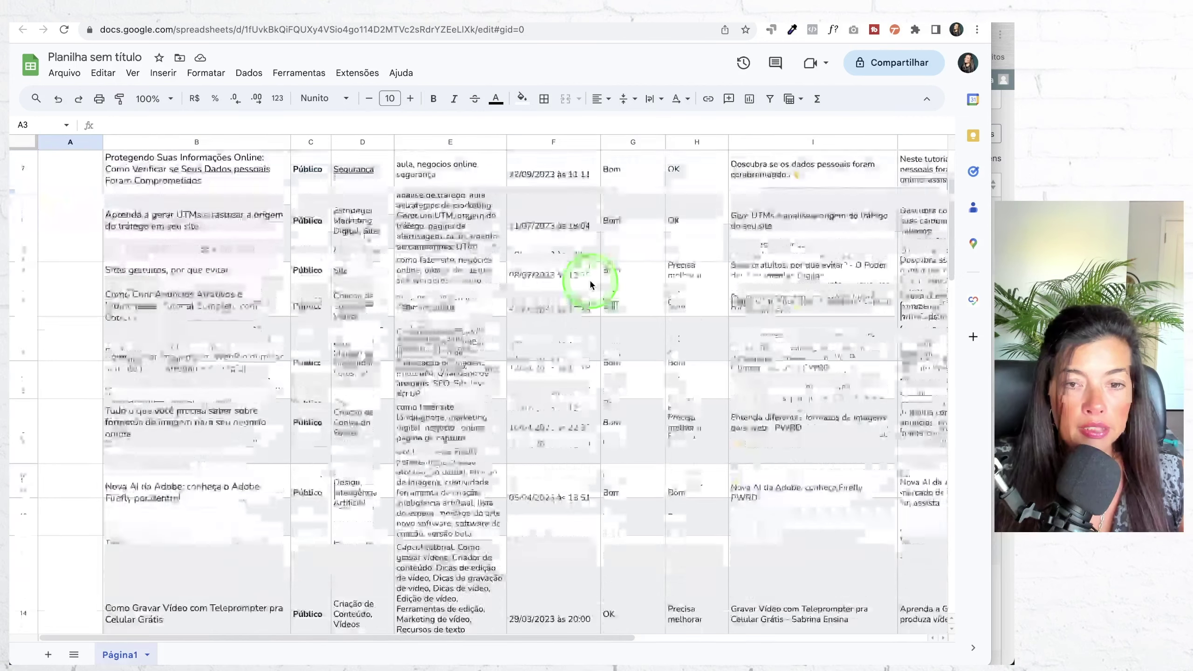
scroll(591, 284, "down", 10)
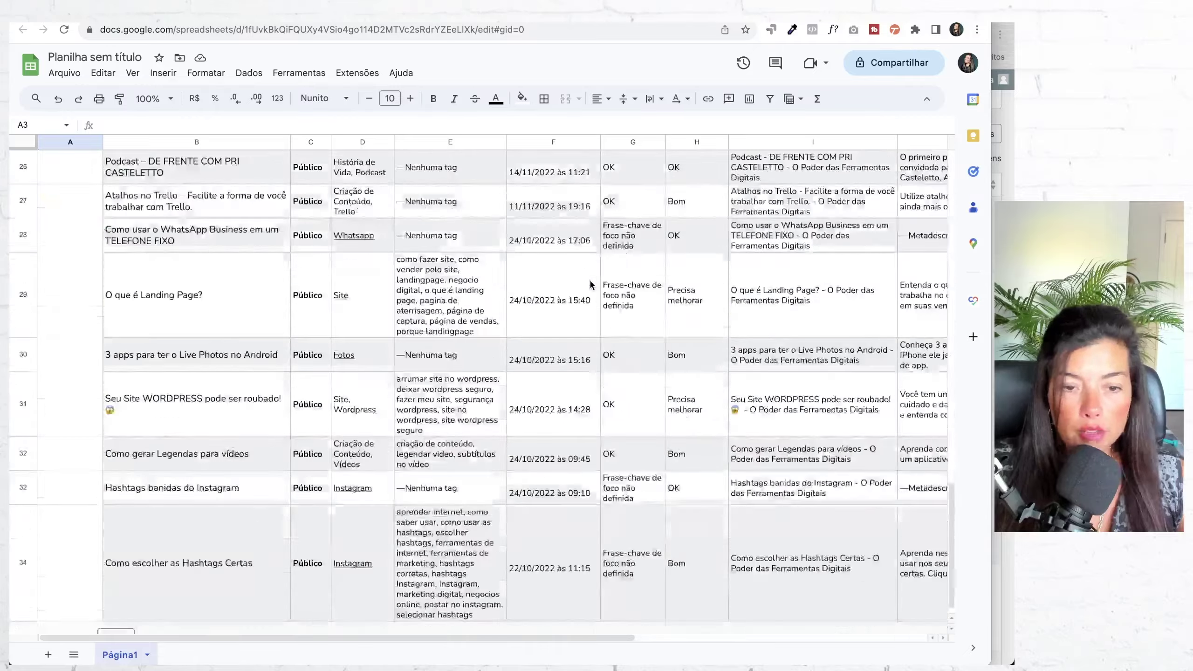
scroll(591, 285, "right", 3)
scroll(591, 284, "up", 10)
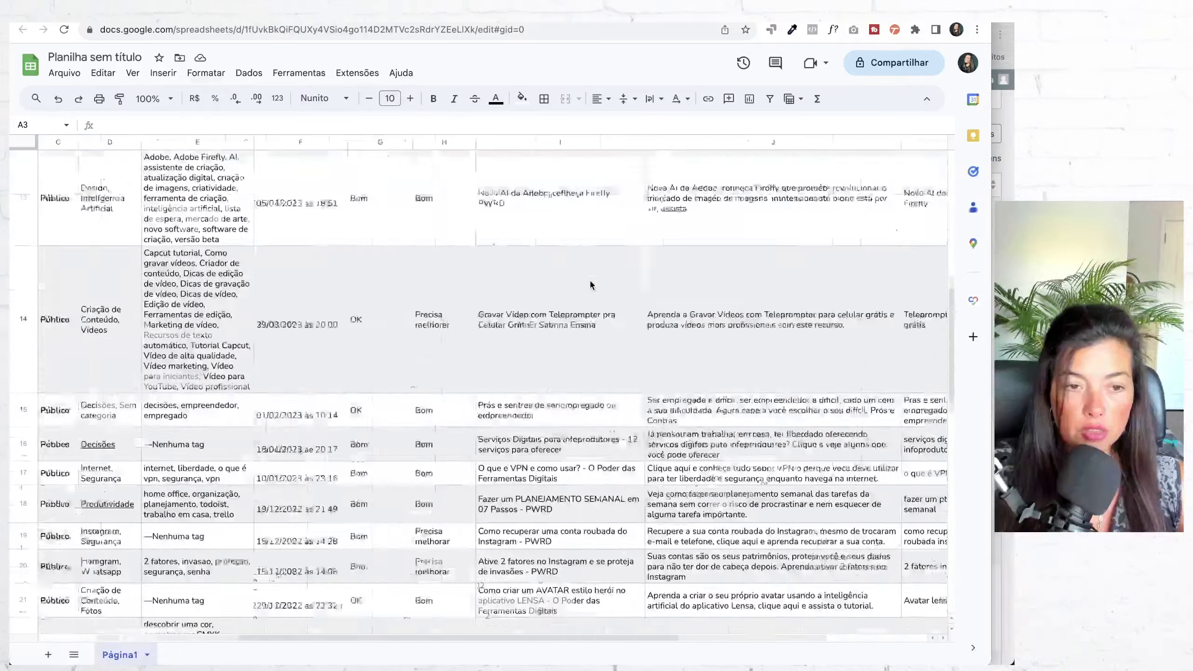
scroll(591, 284, "up", 10)
scroll(591, 284, "right", 3)
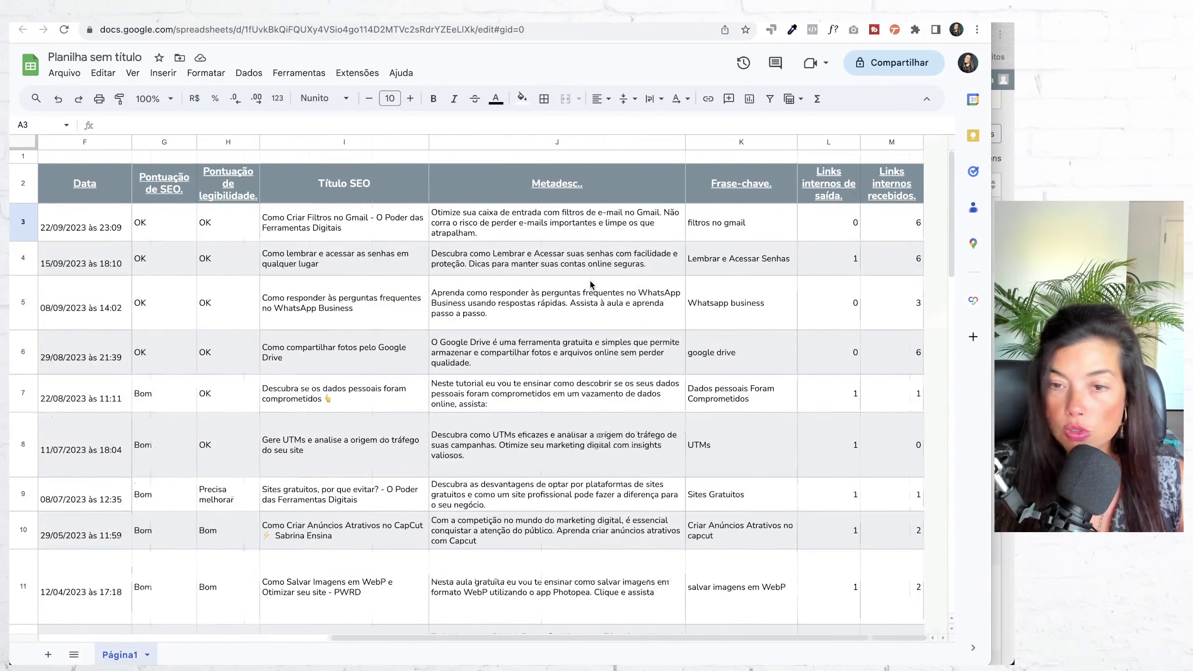
scroll(591, 285, "left", 5)
Open the third link of the Gmail filters title in B3 in a new browser tab and return to the sheet
left_click(211, 220)
left_click(442, 237)
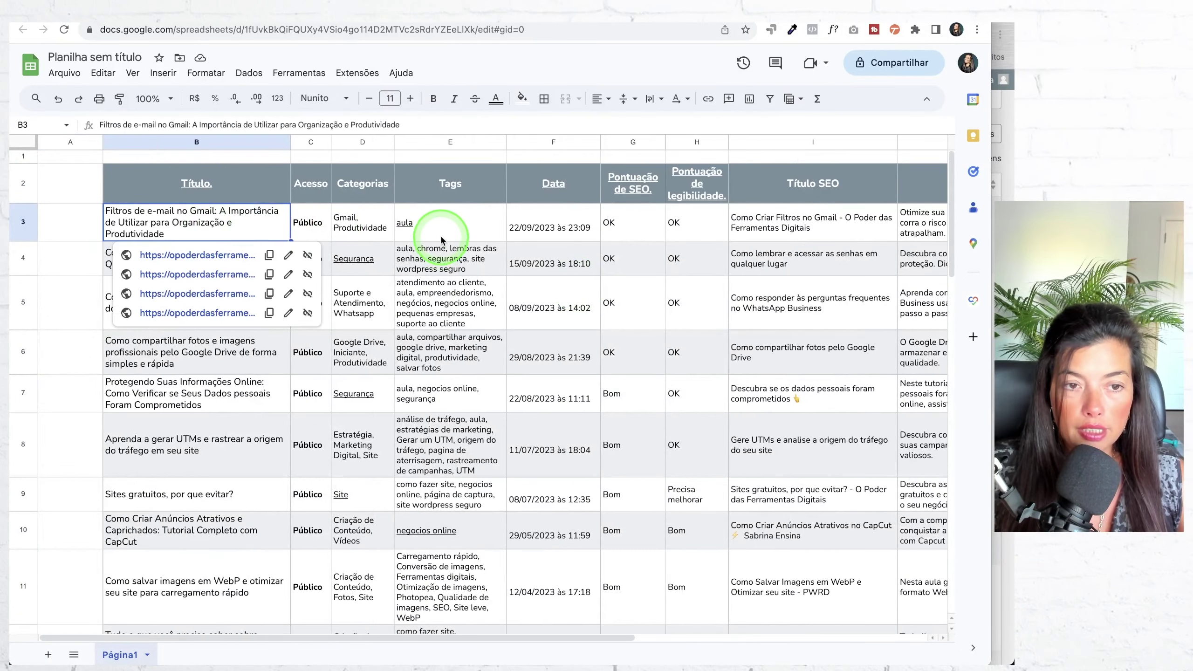
left_click(213, 220)
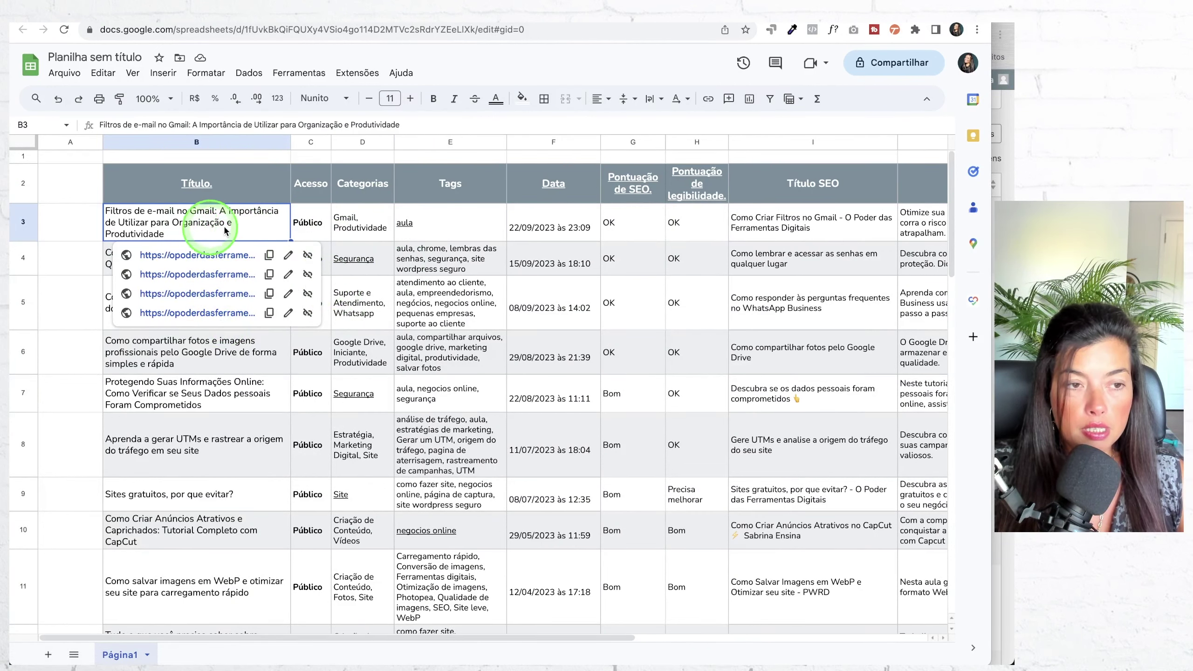
right_click(219, 295)
left_click(241, 298)
left_click(349, 13)
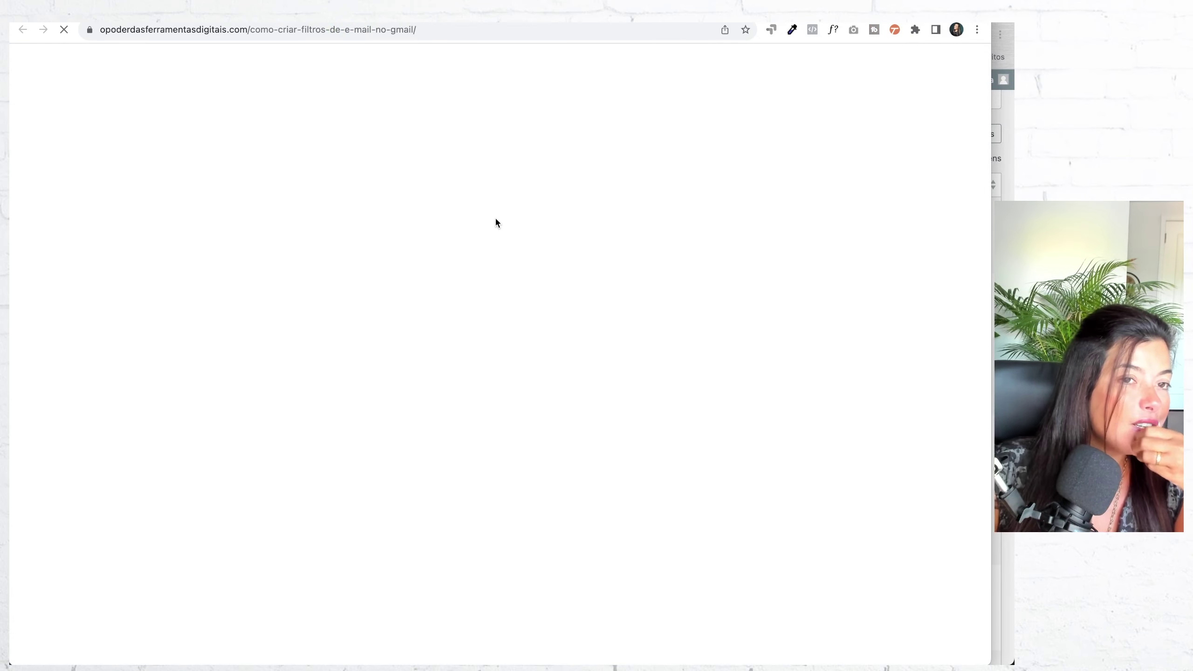
left_click(316, 12)
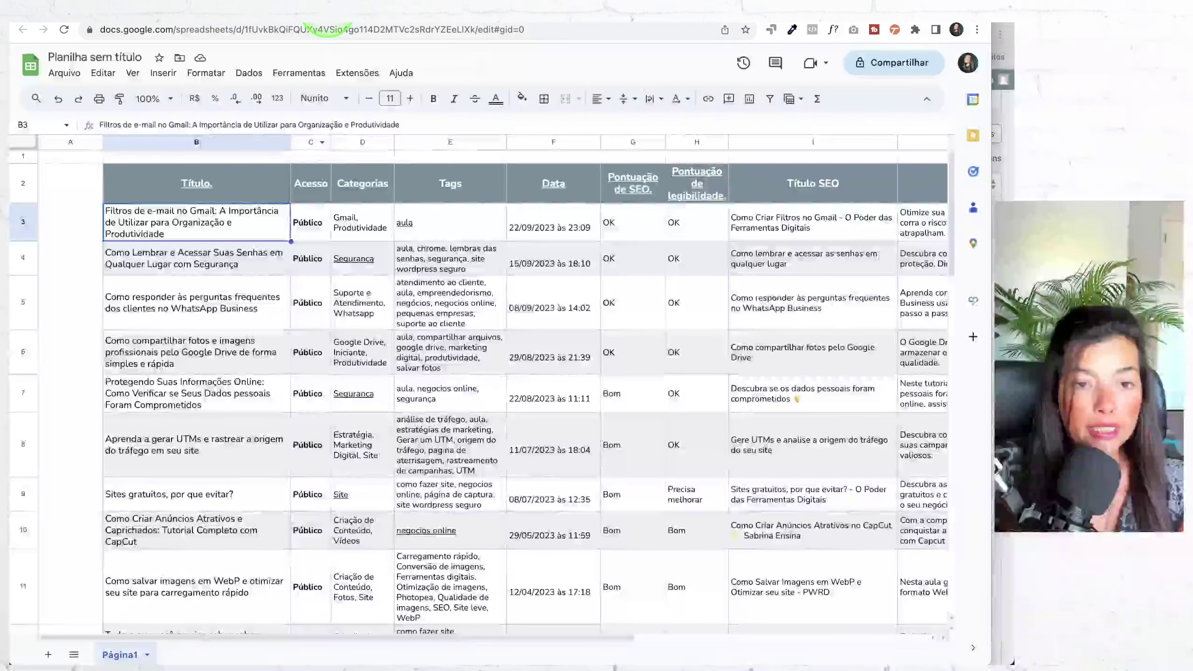
Check the links attached to B3 and look through the published Gmail filters post in the other browser tab
mouse_move(235, 218)
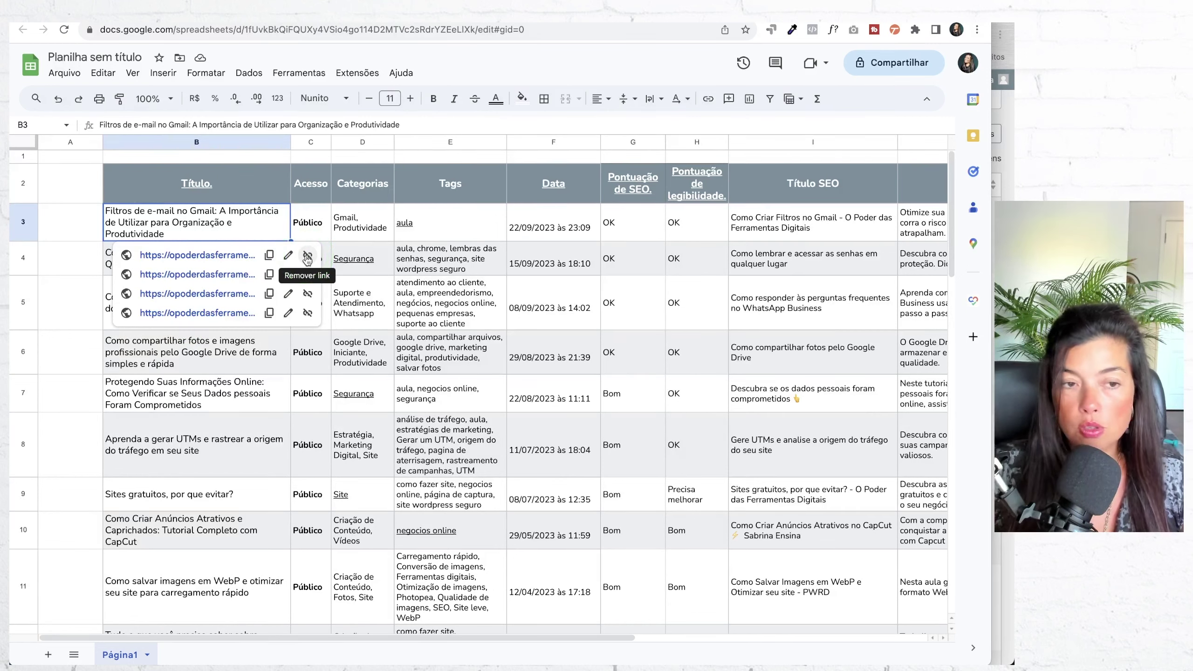
left_click(85, 217)
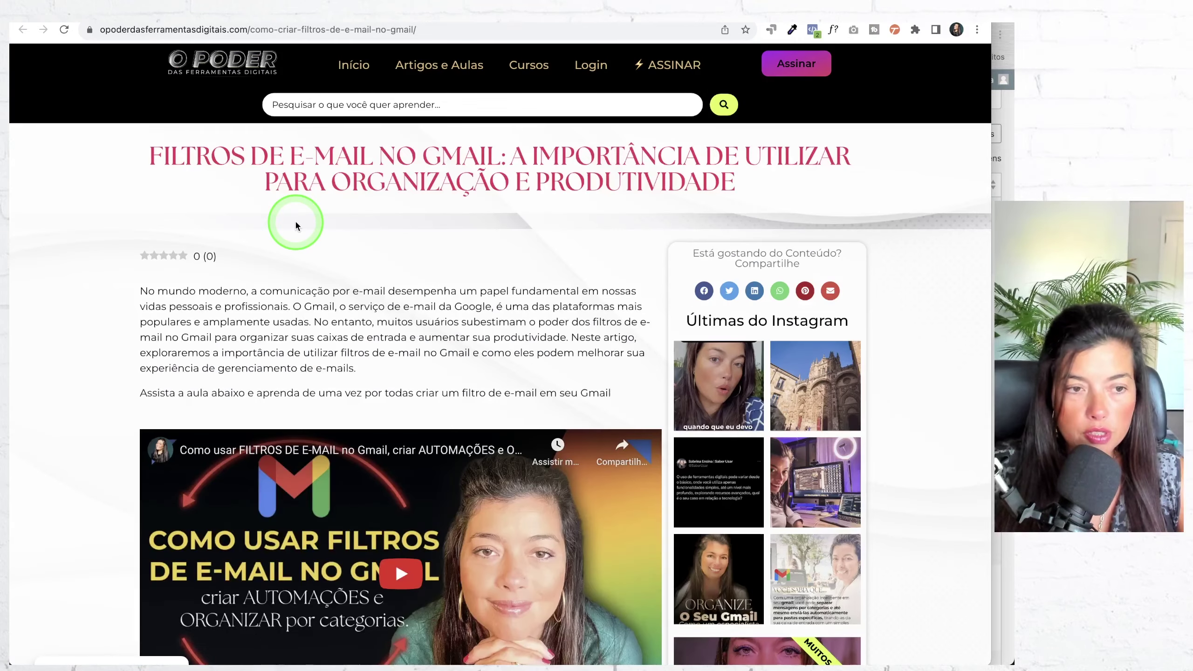
scroll(296, 225, "down", 5)
scroll(296, 224, "down", 15)
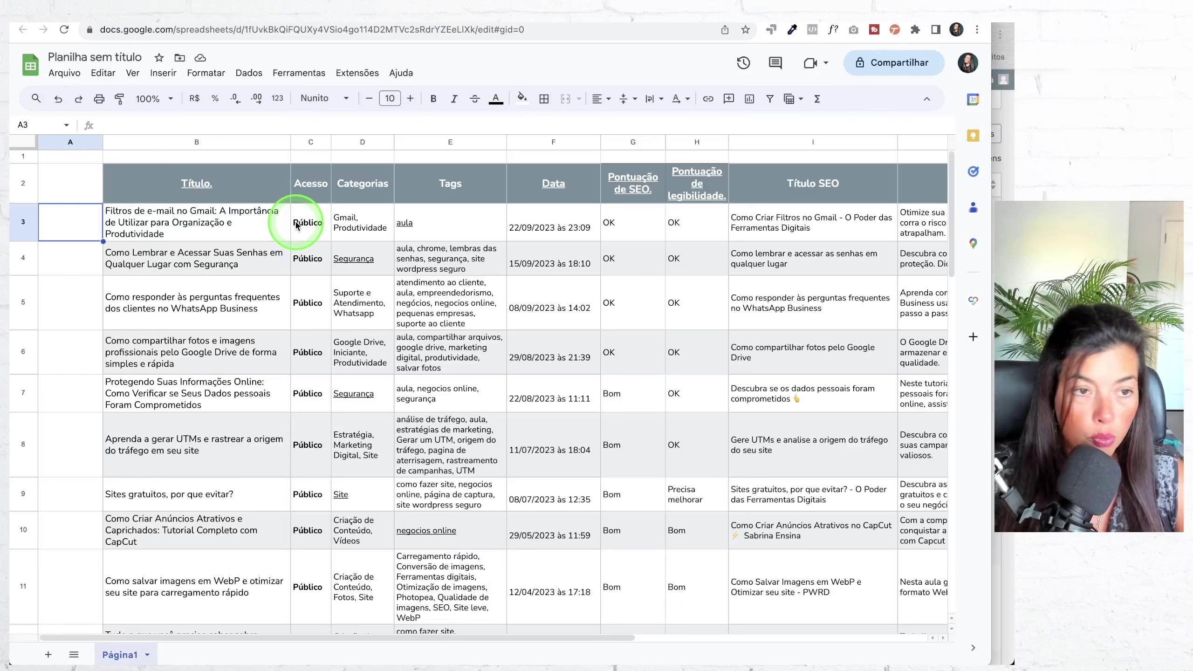
Open the second link of cell B3, which leads to the post's WordPress admin login, and close that page
left_click(205, 235)
left_click(209, 276)
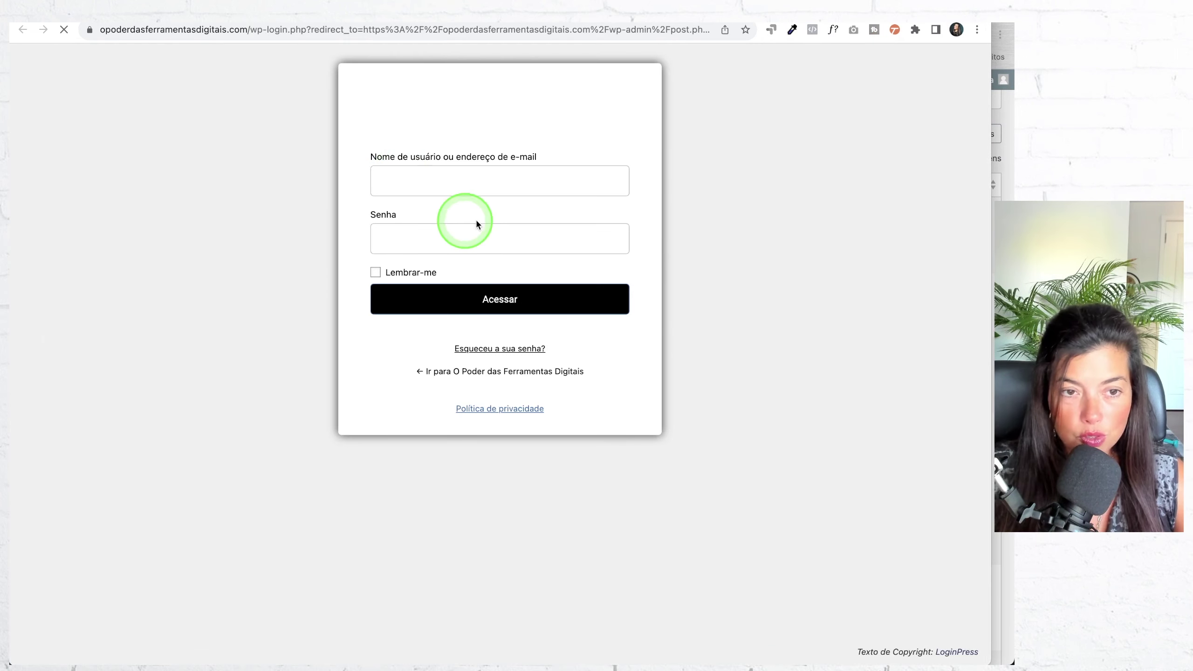
left_click(497, 181)
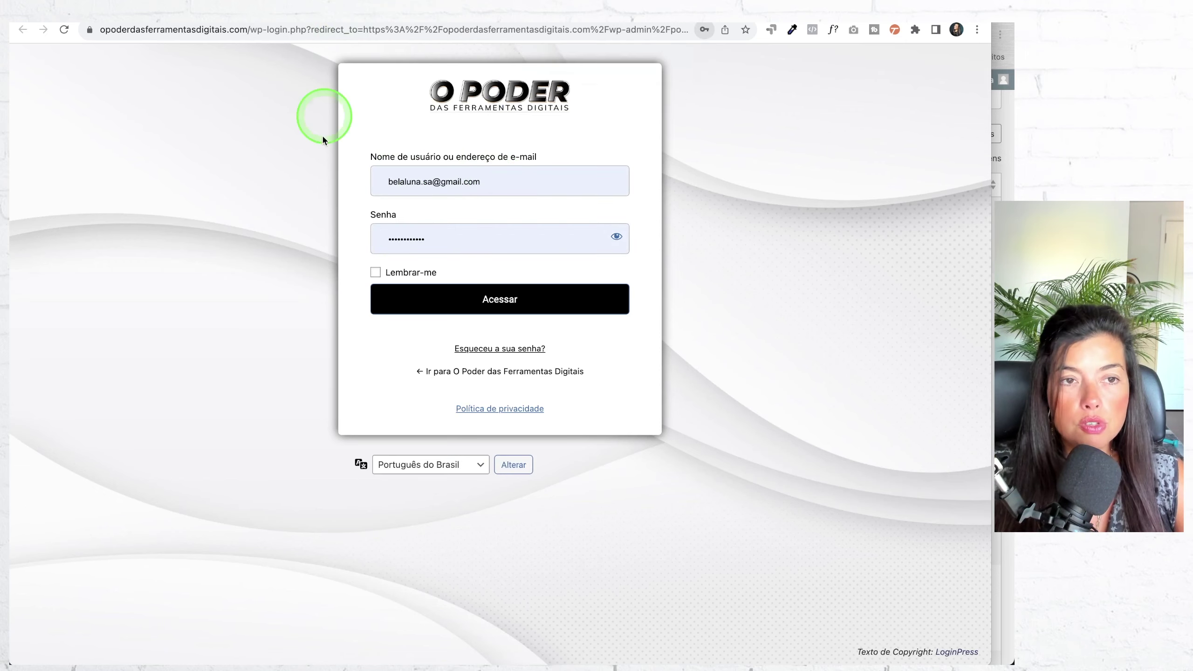
key("super+w")
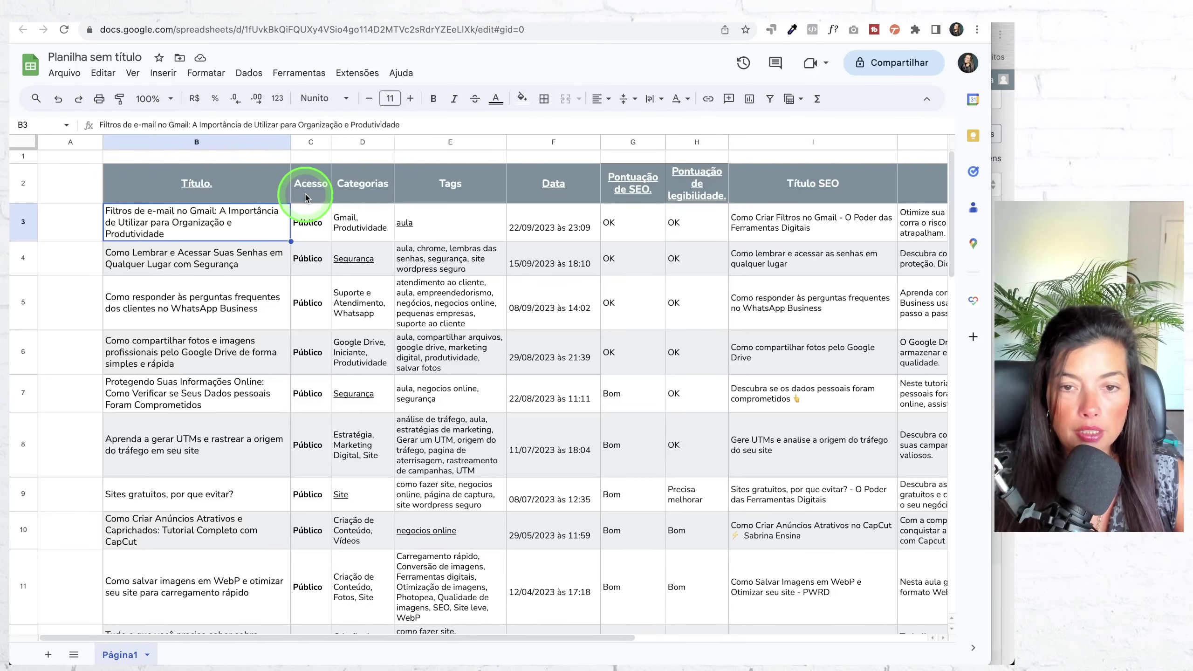
mouse_move(470, 270)
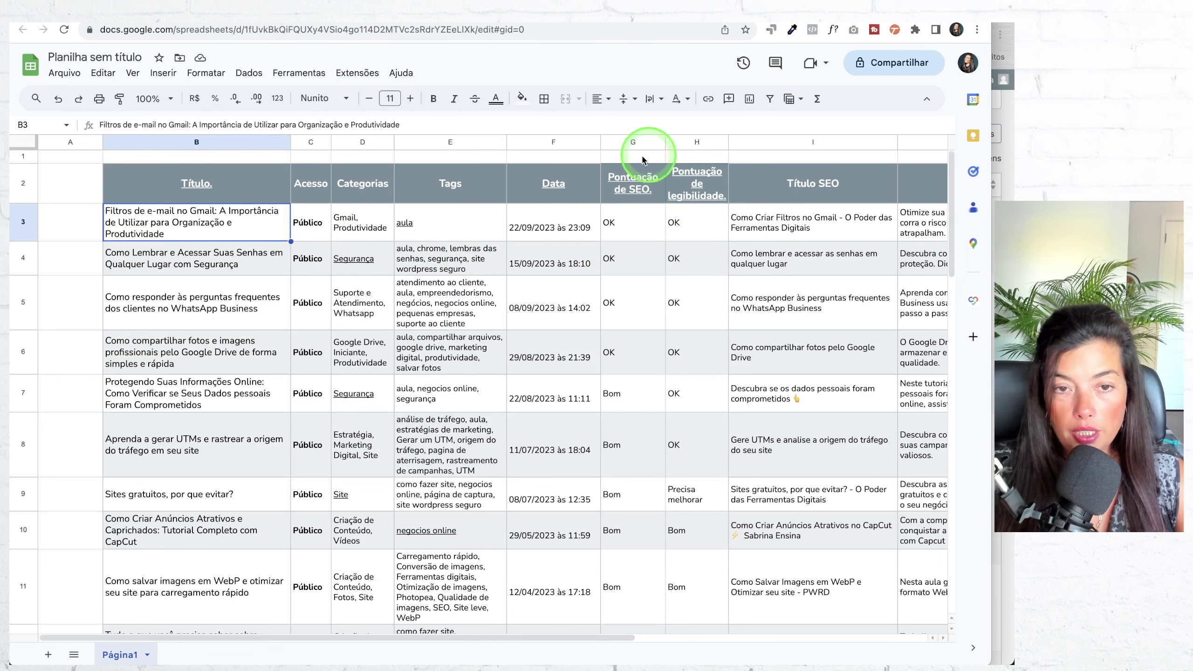
mouse_move(643, 179)
left_click(521, 97)
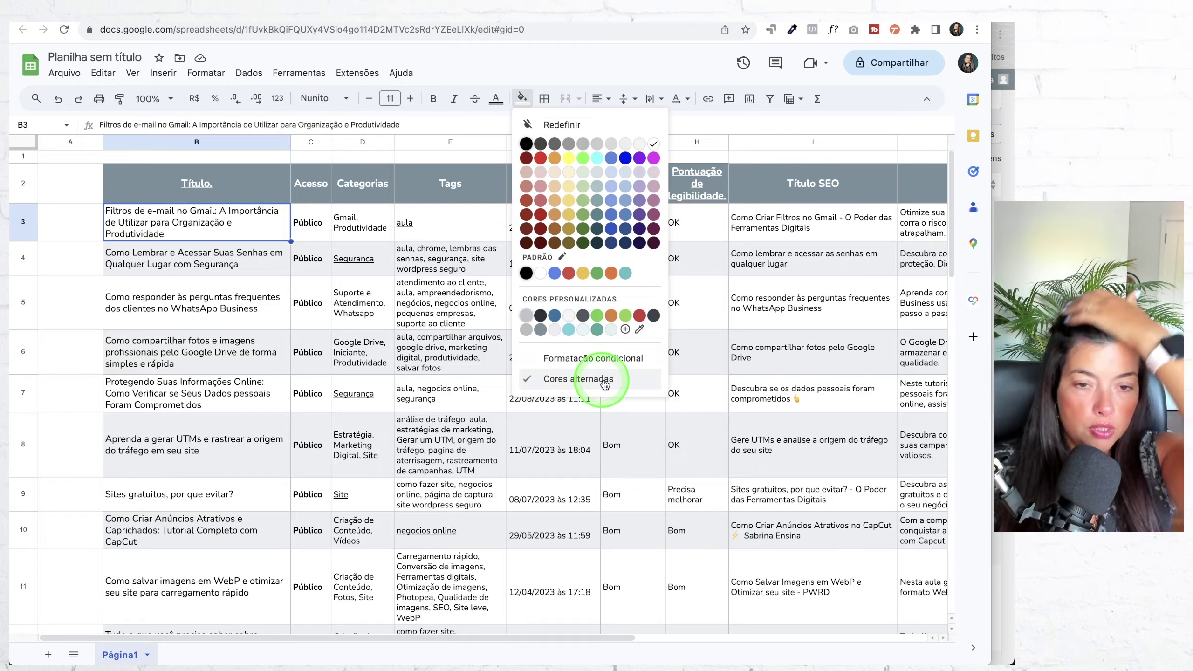
left_click(624, 403)
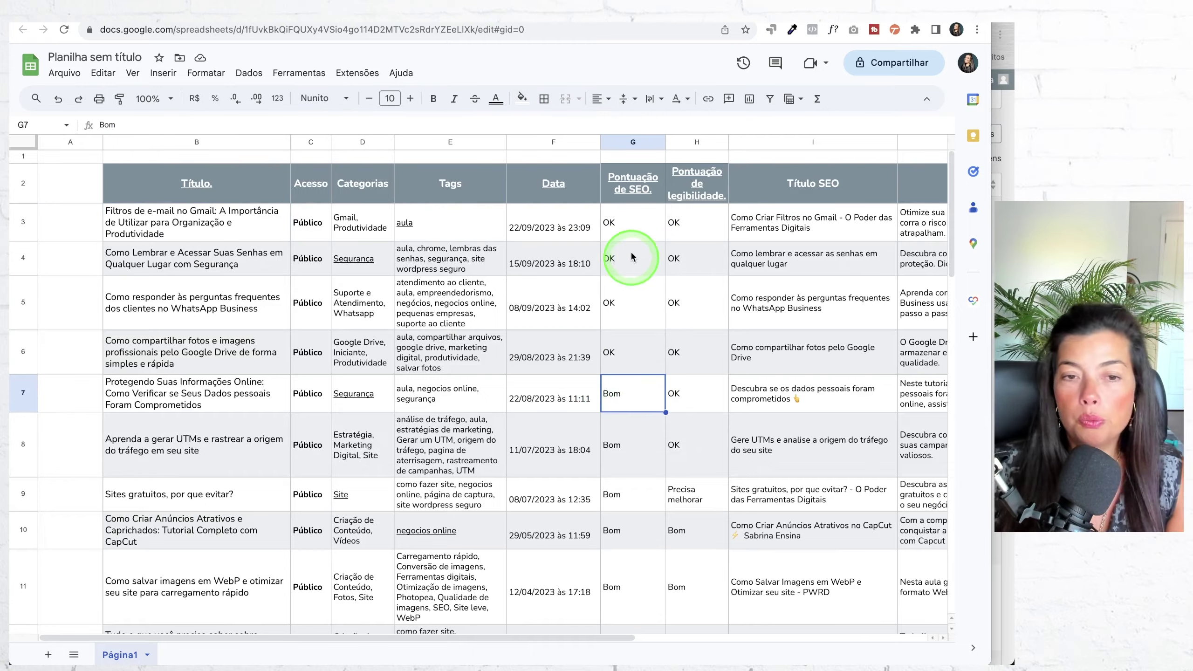
Freeze the sheet's rows up to row 2 so the table header stays fixed
scroll(631, 263, "down", 15)
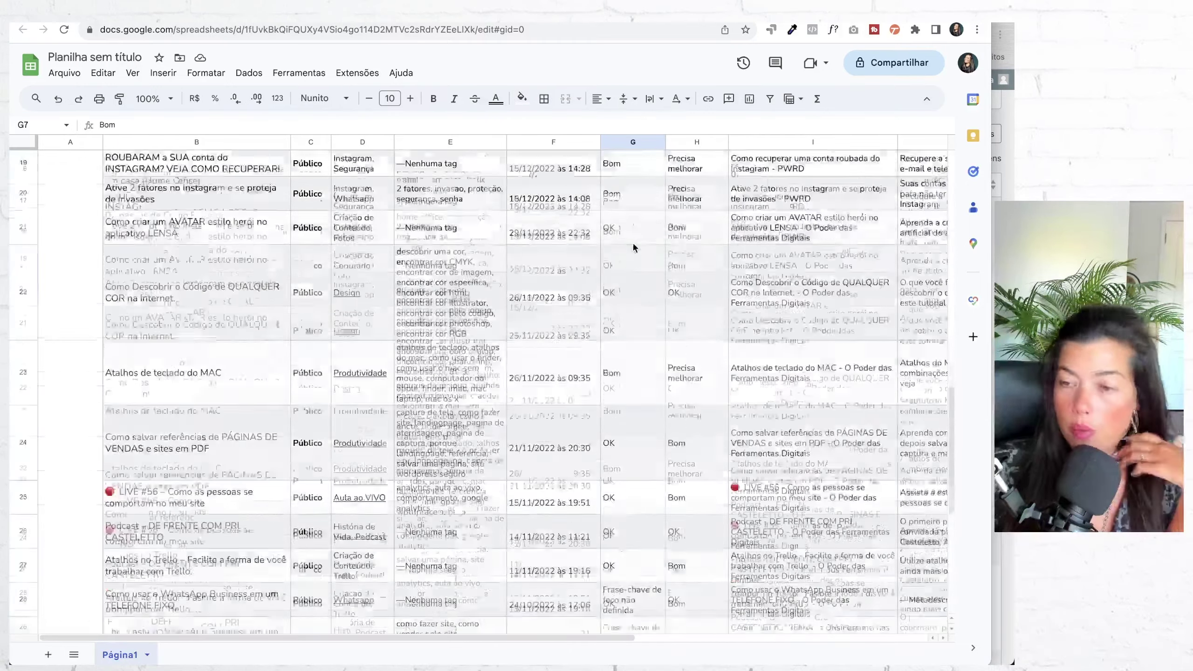
scroll(633, 242, "up", 15)
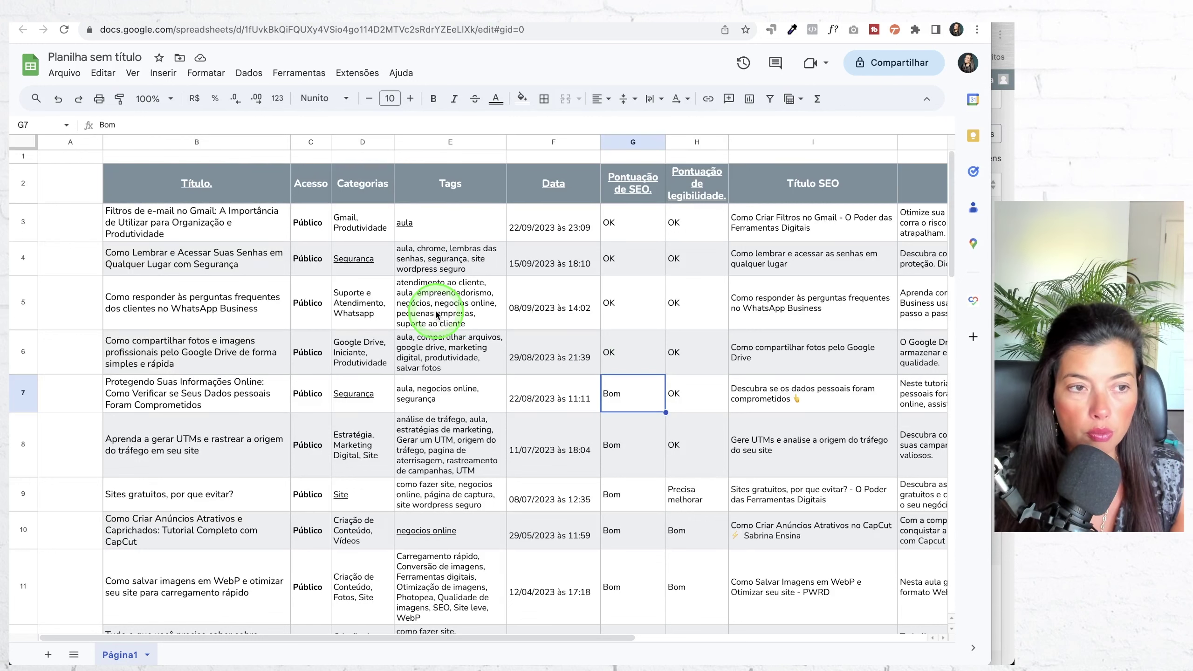
left_click(25, 183)
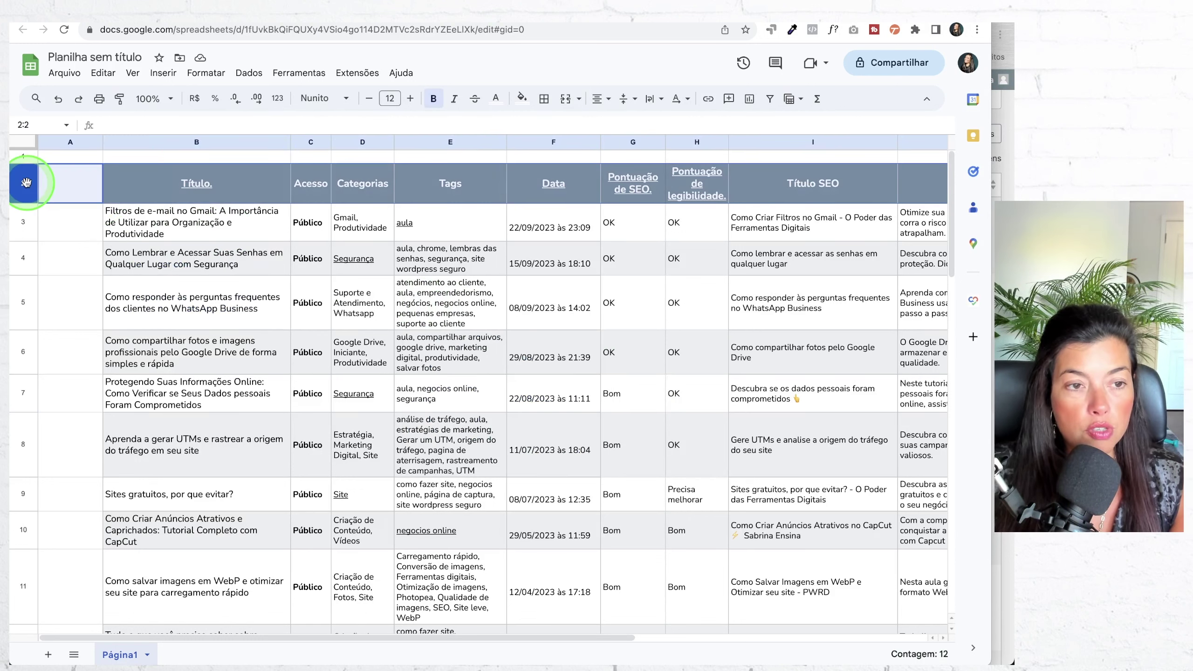
left_click(132, 73)
mouse_move(152, 113)
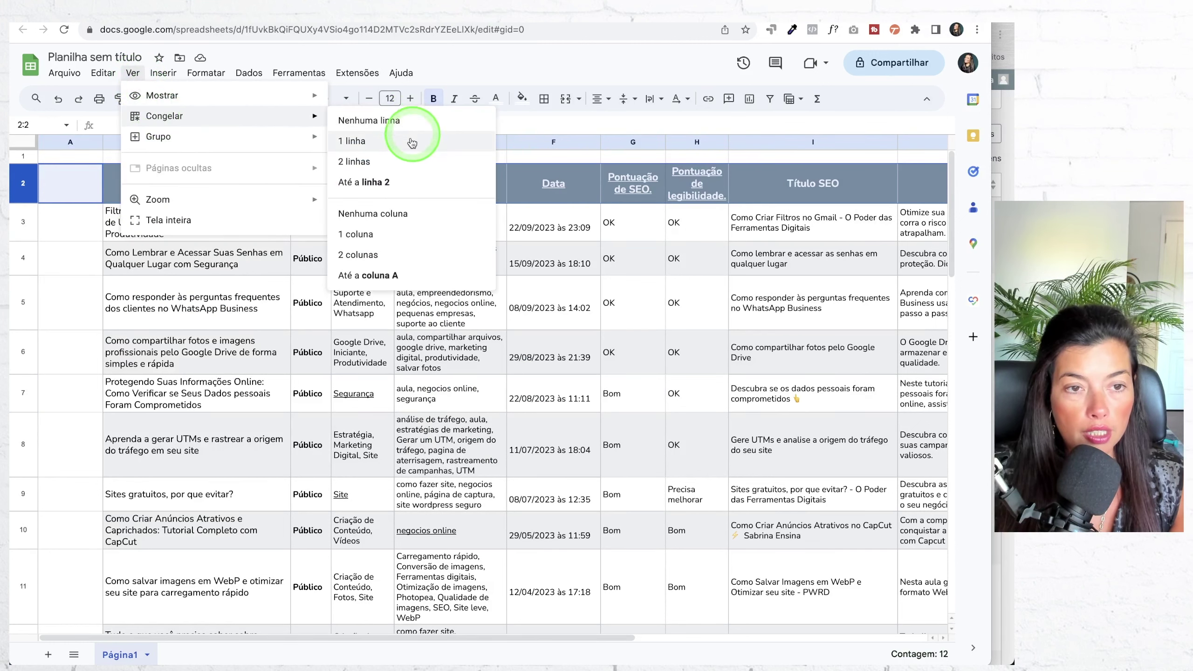
left_click(372, 185)
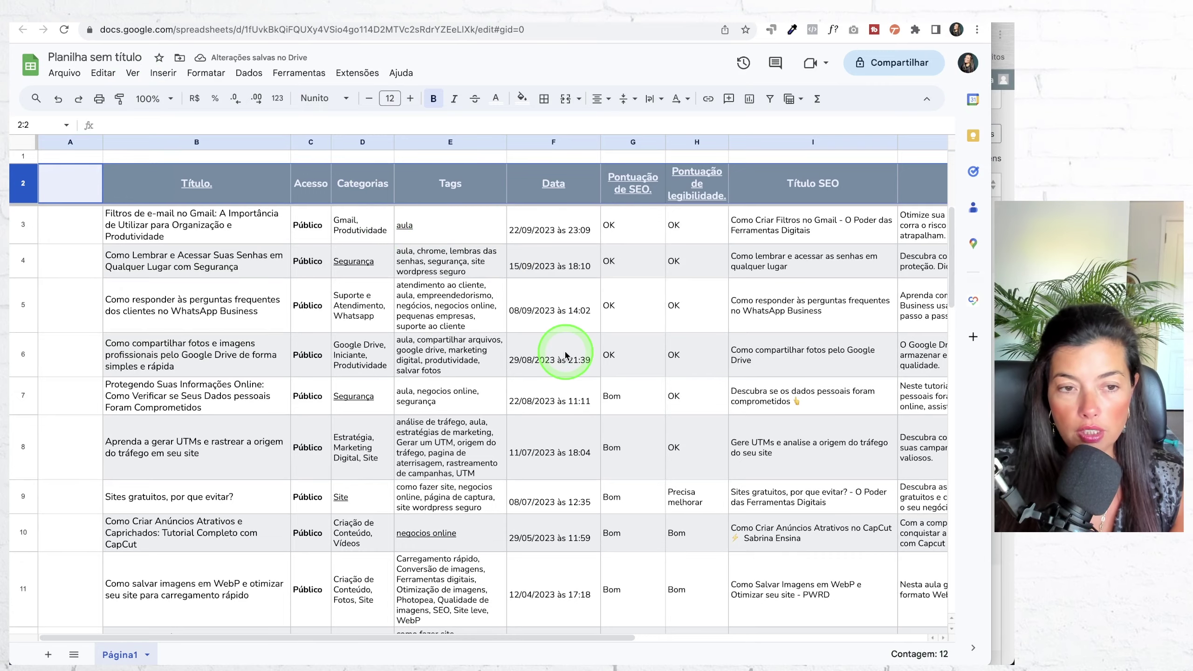
Check the frozen header row against the table's rows down to row 34 and across the columns to M
scroll(566, 354, "down", 4)
scroll(566, 353, "down", 5)
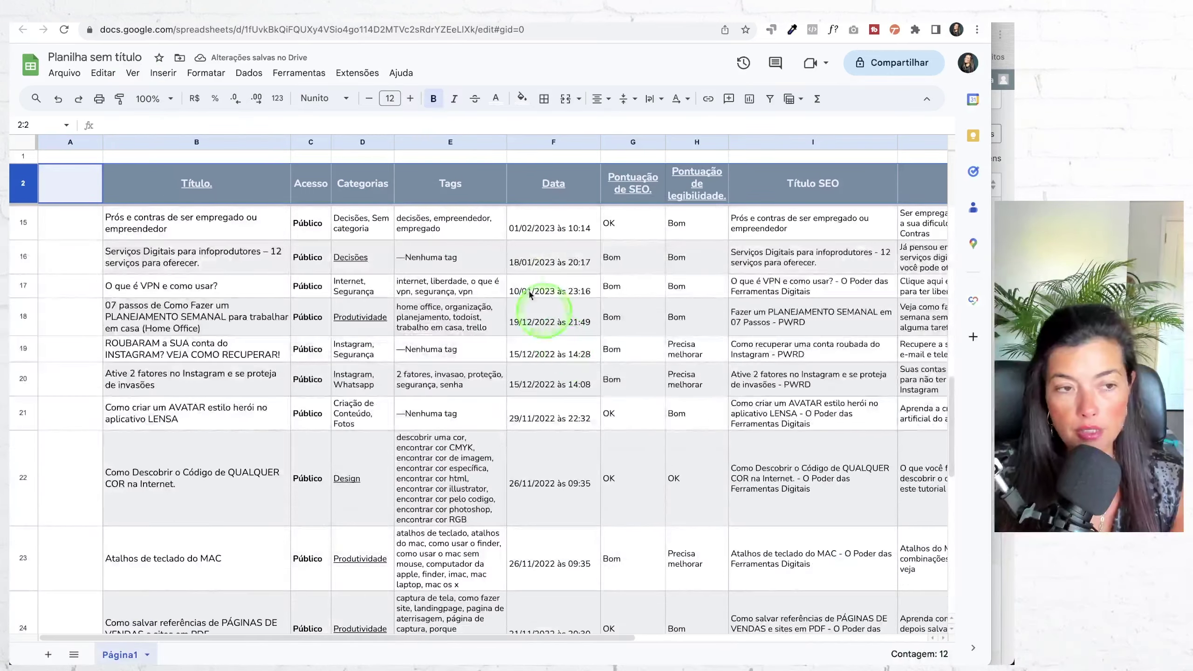
scroll(475, 261, "down", 3)
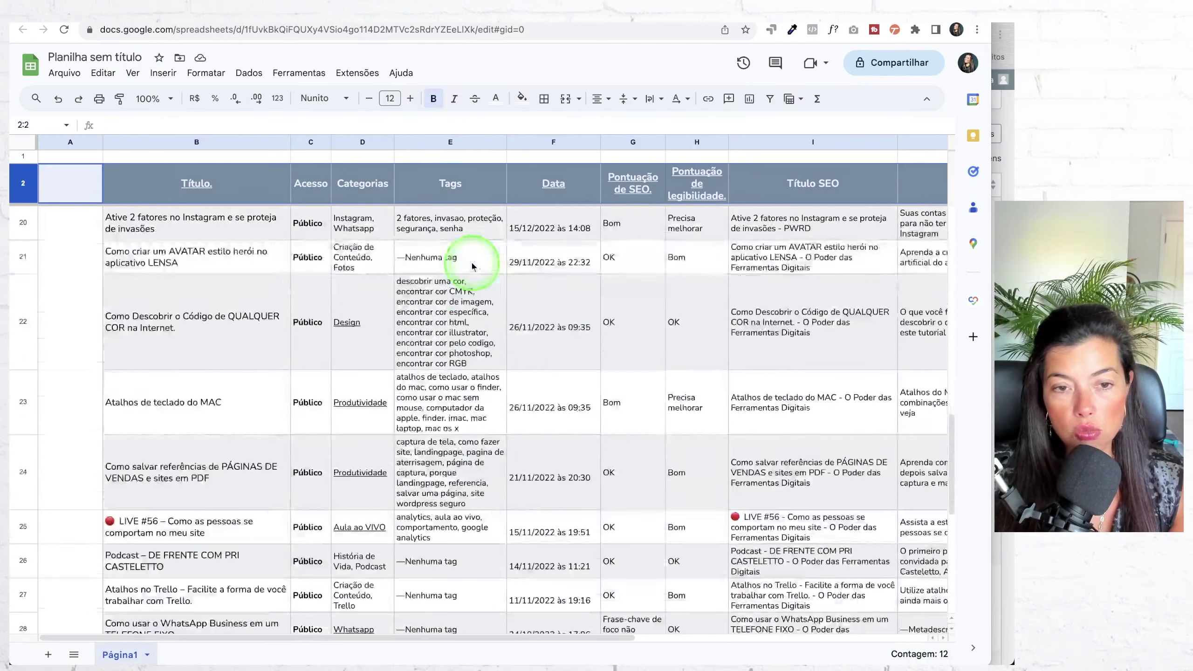
scroll(813, 180, "right", 6)
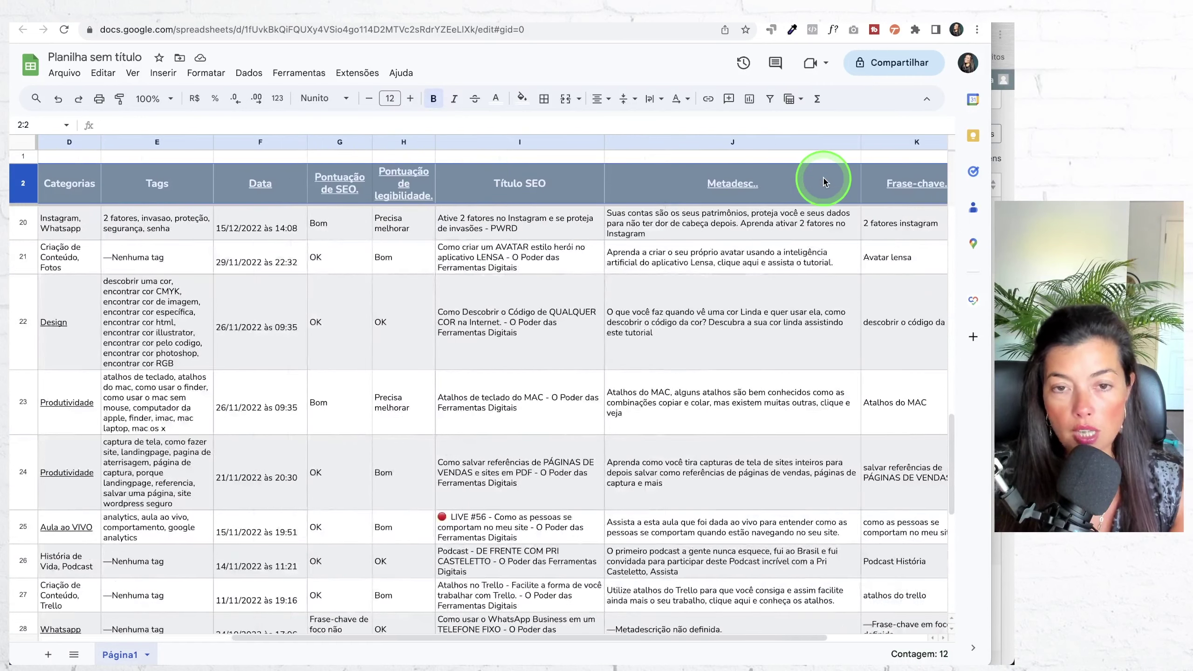
scroll(824, 182, "right", 3)
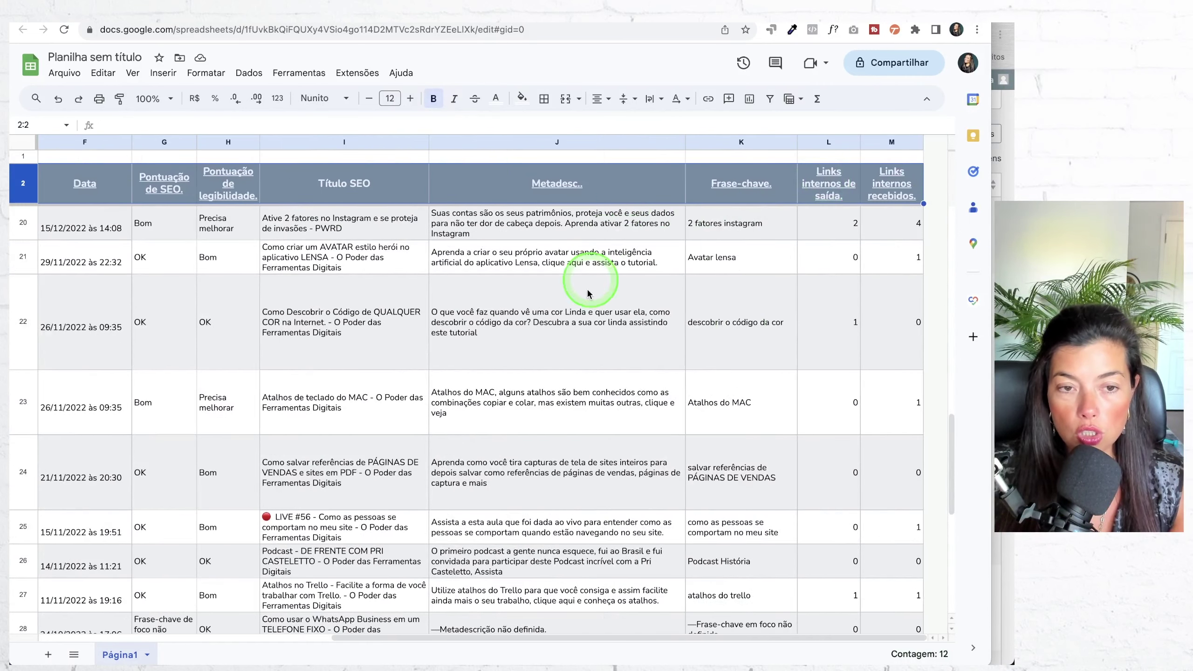
scroll(584, 315, "down", 10)
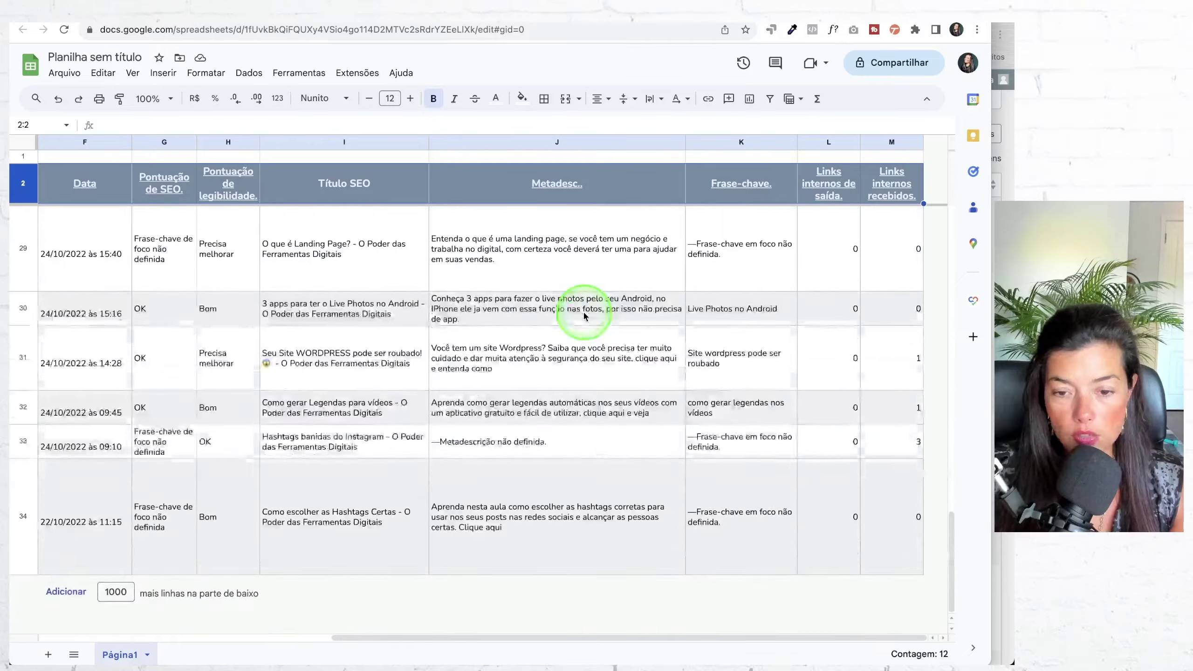
scroll(584, 315, "up", 8)
scroll(584, 315, "up", 5)
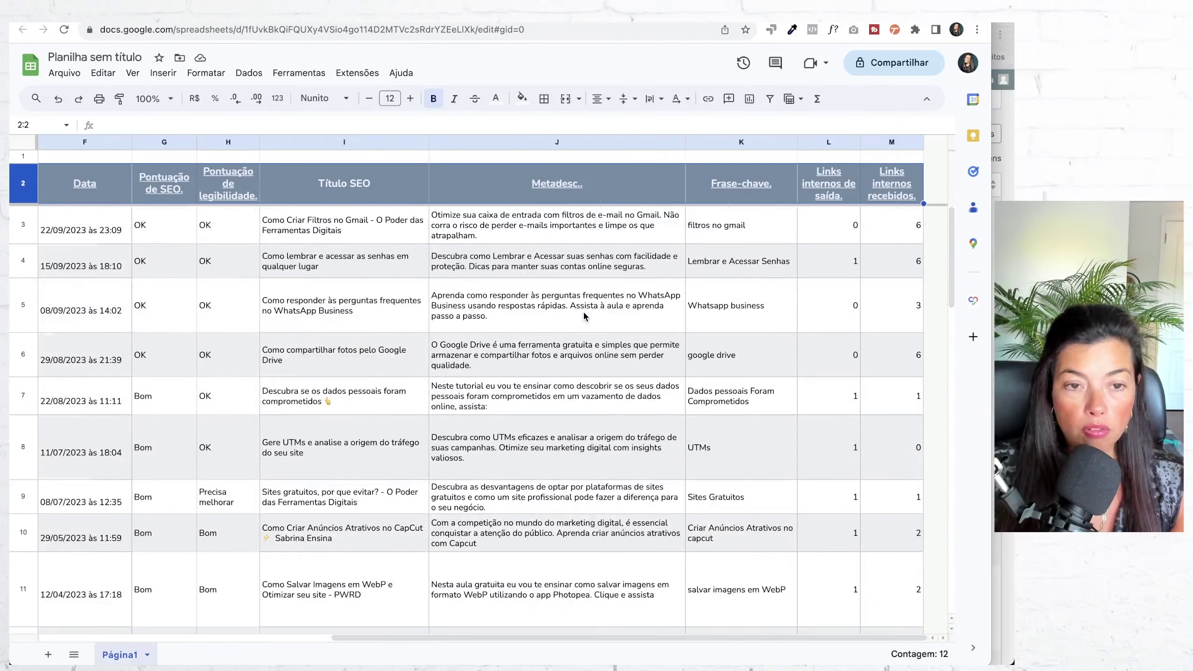
scroll(584, 316, "left", 6)
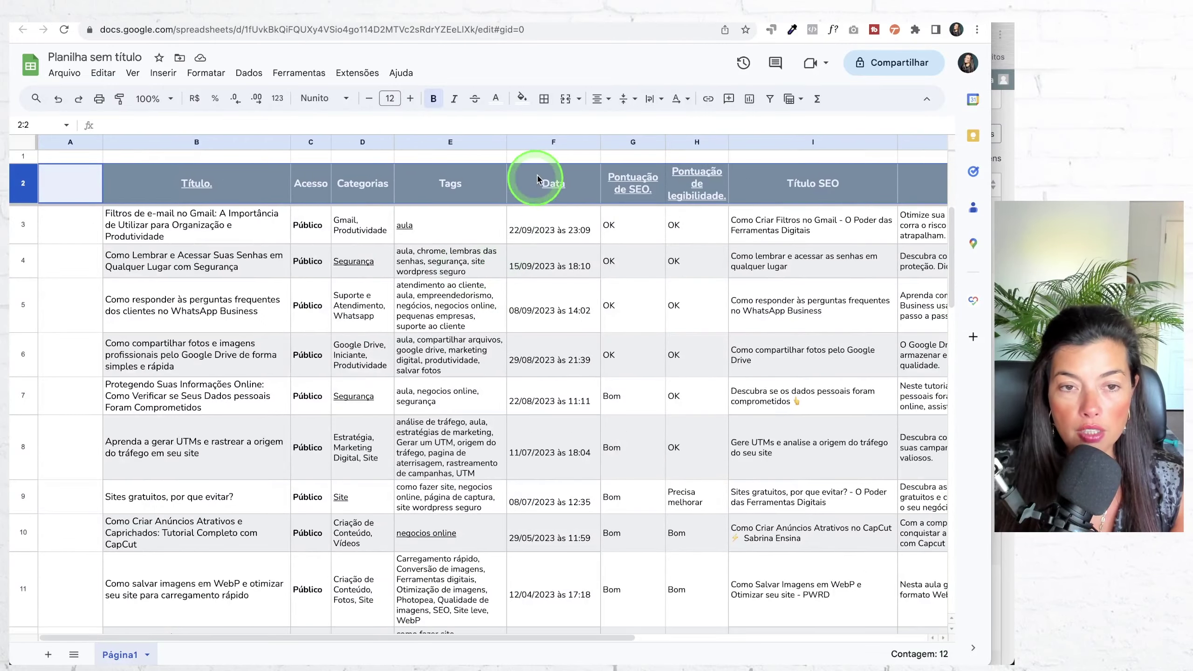
Try sorting the sheet from A to Z by the Data column and undo the sort
left_click(592, 142)
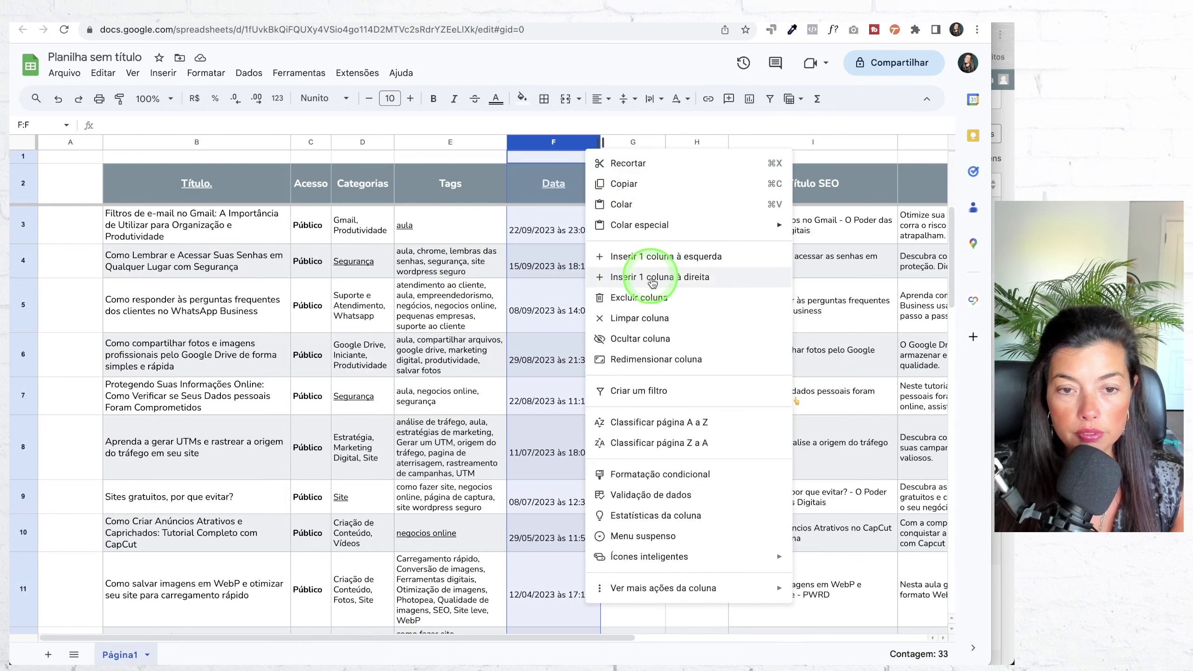
left_click(671, 424)
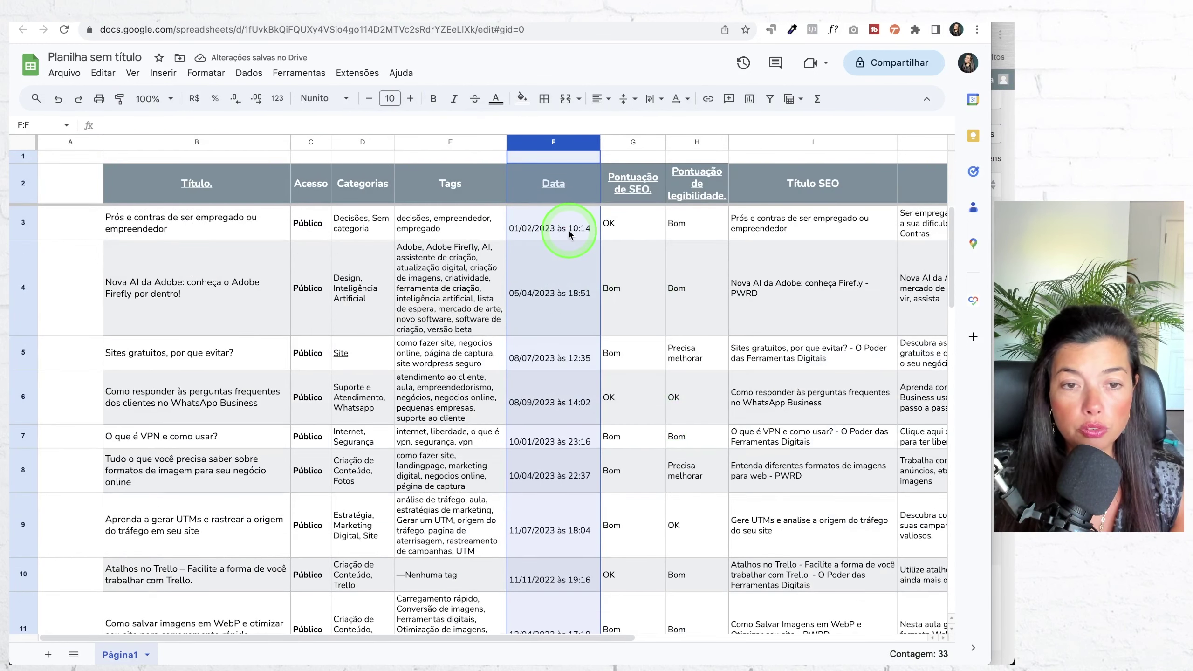
scroll(568, 229, "down", 6)
scroll(568, 229, "up", 6)
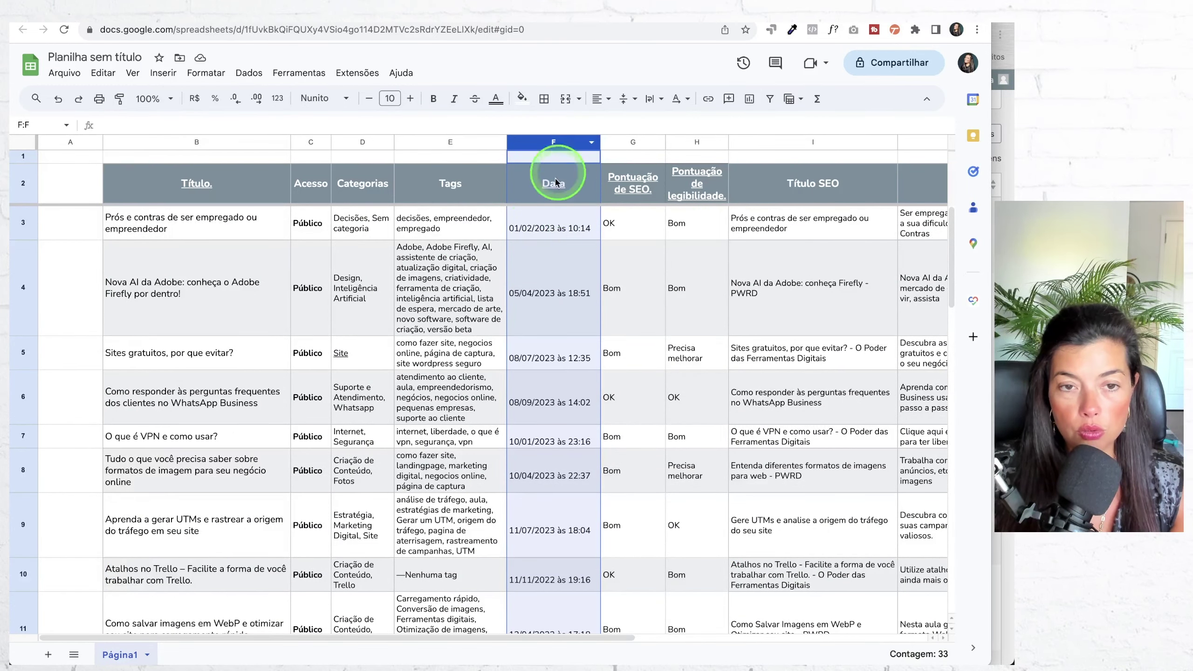
left_click(462, 249)
left_click(645, 262)
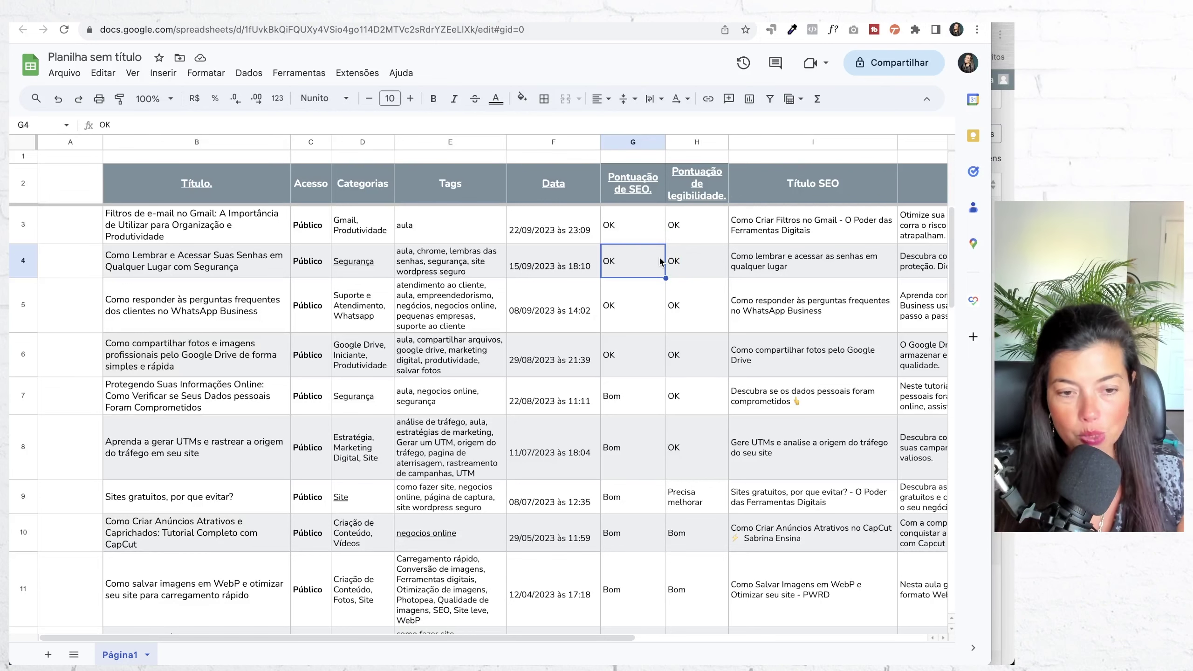
Rename the spreadsheet as "Post Portal O Poder das Ferramentas Digitais"
scroll(479, 252, "right", 2)
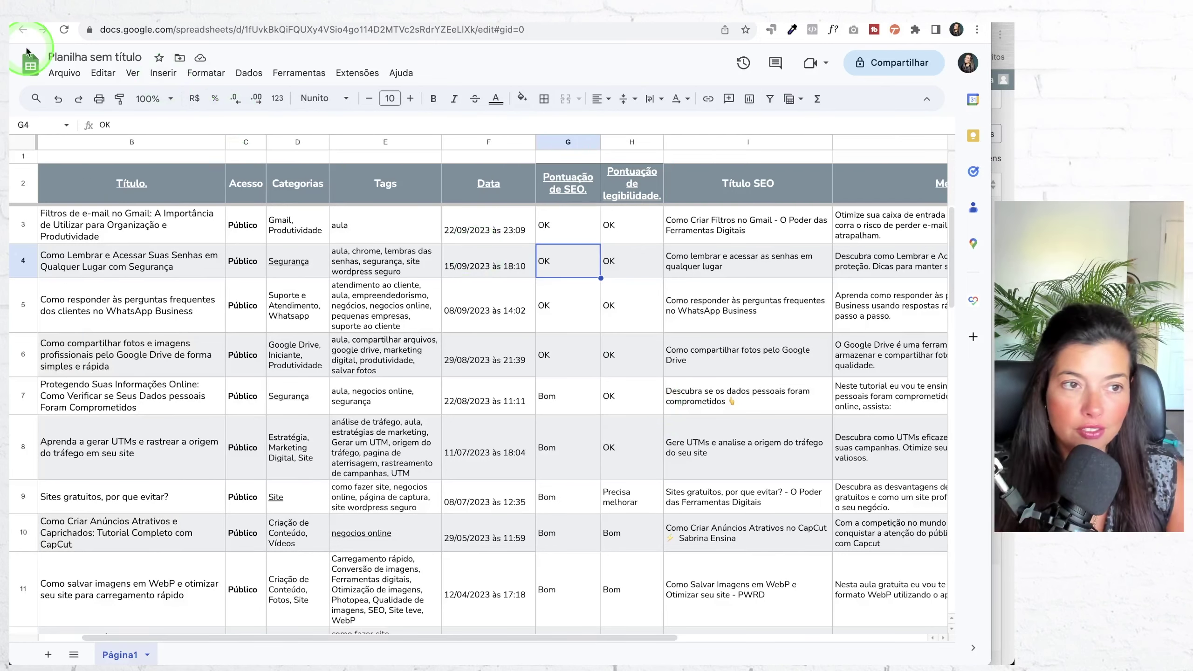
left_click(85, 56)
type("Post")
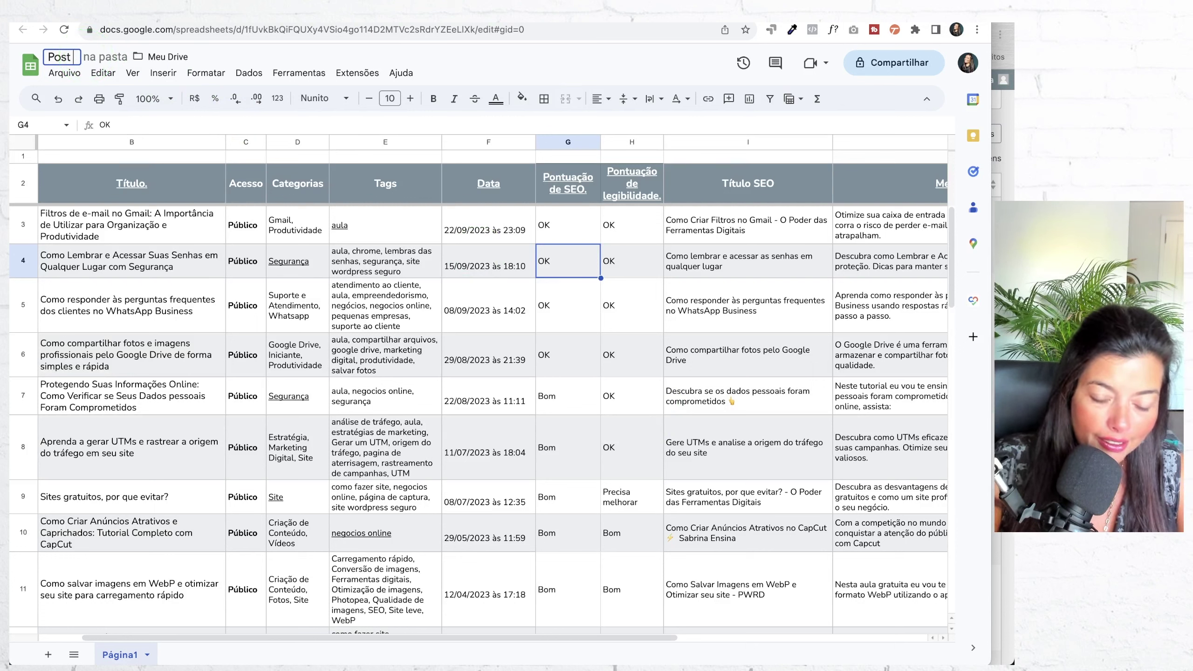
type("Portal O Poder das Ferramentas Digitais")
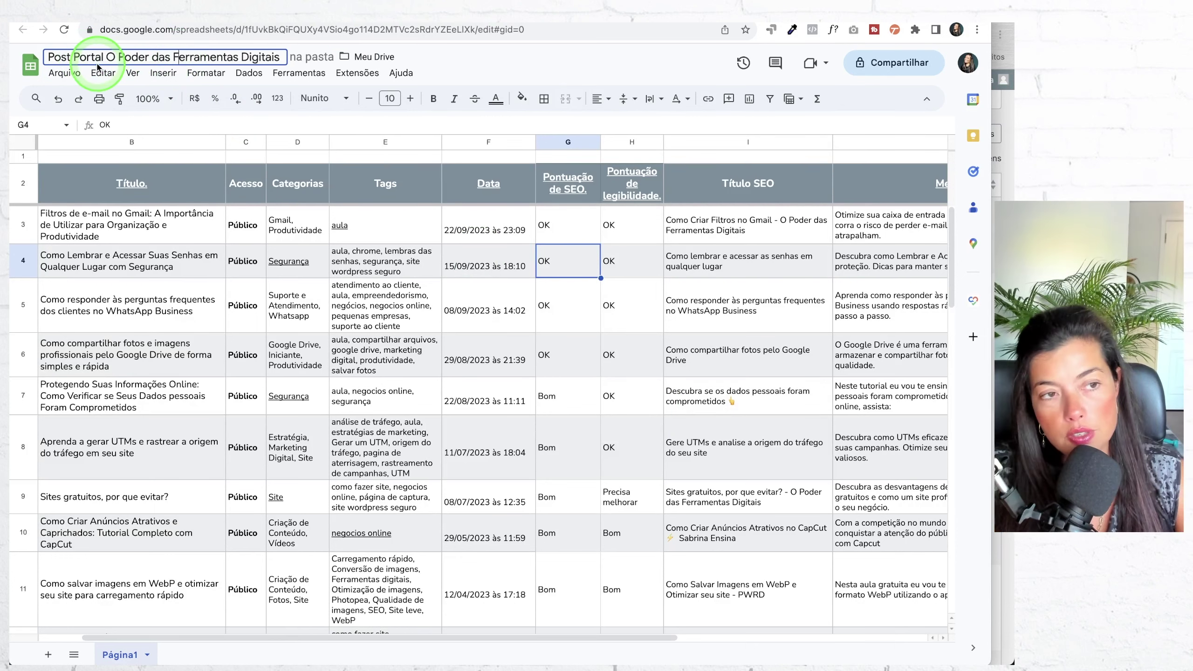